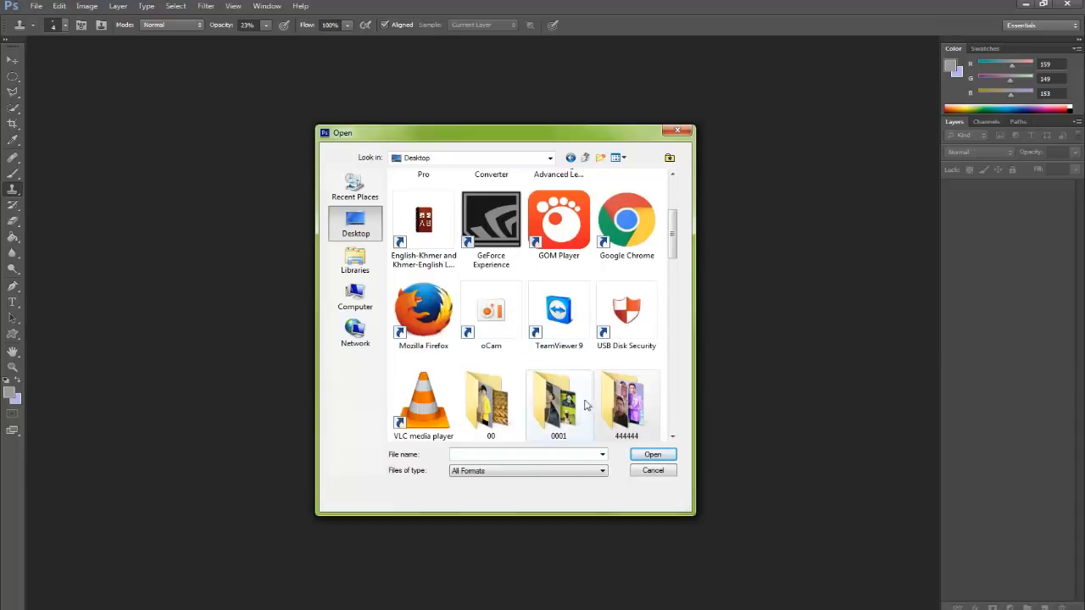
Open the images 3 and taprum_772866757 together from the 0001 folder
double_click(559, 407)
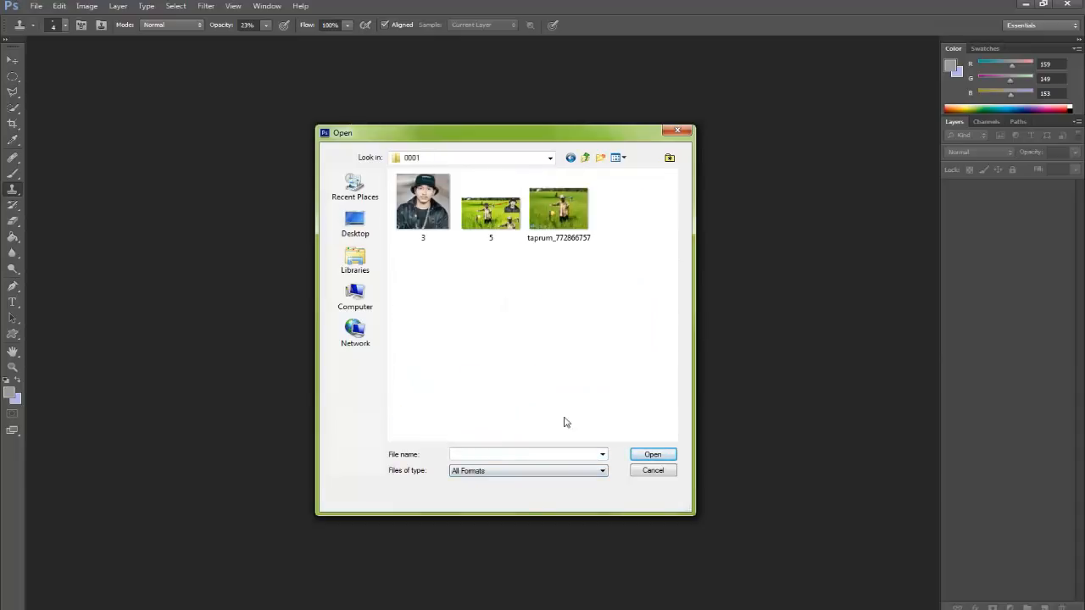
click(428, 225)
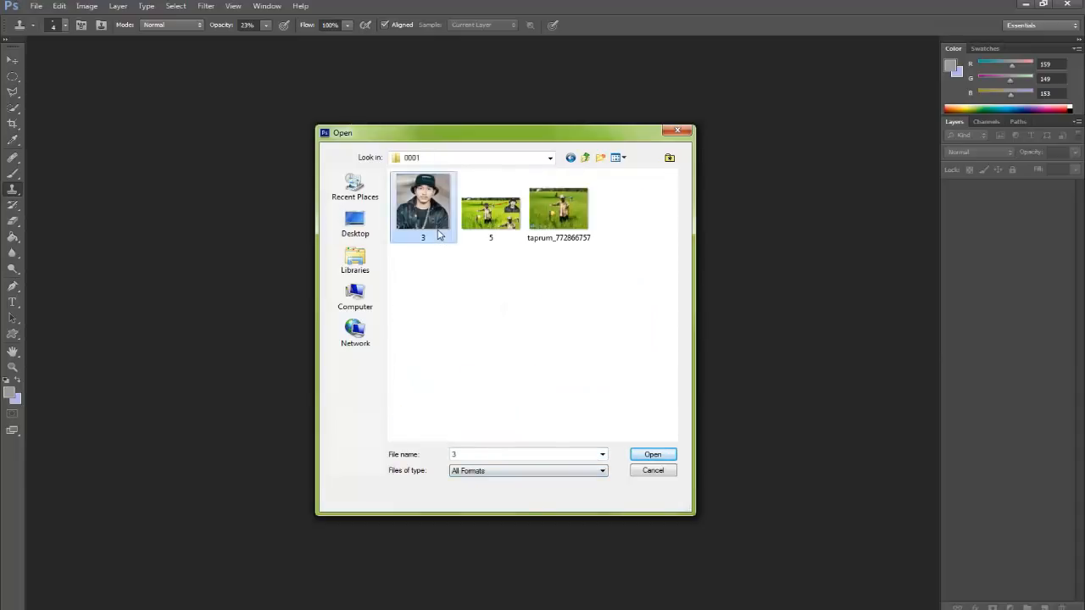
click(559, 222)
click(423, 203)
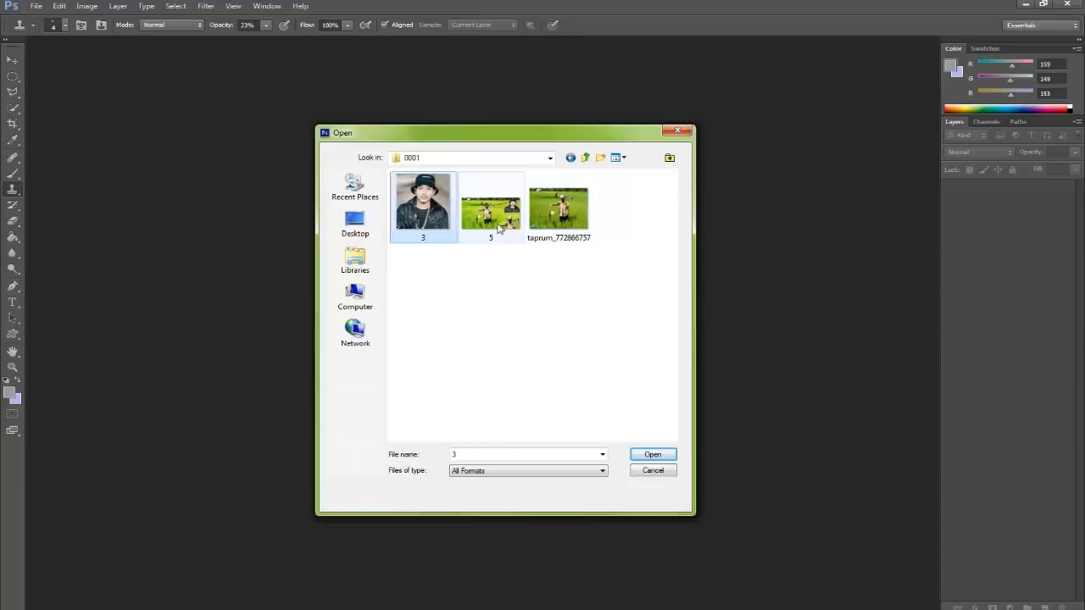
ctrl+click(558, 210)
click(651, 455)
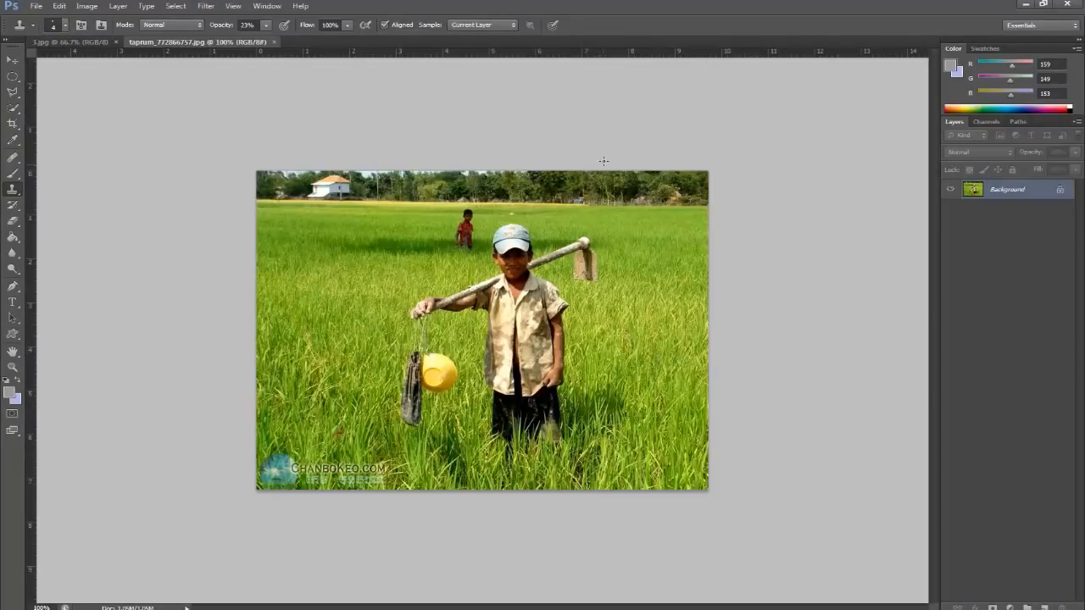
Float 3.jpg in its own window, widen that window and position it partly over the rice field photo
drag(85, 42, 149, 90)
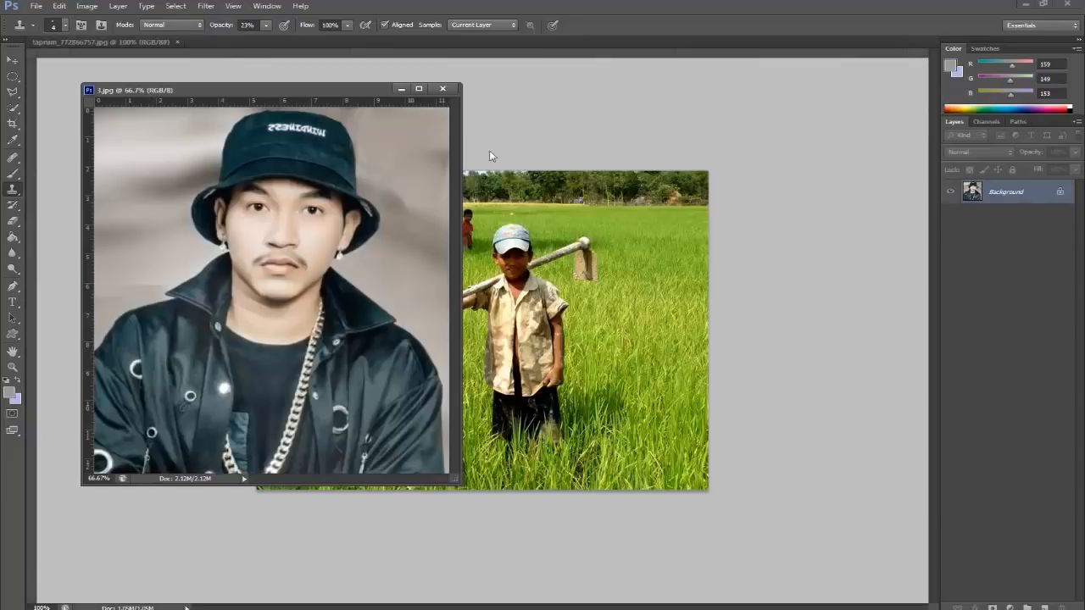
drag(356, 96, 860, 188)
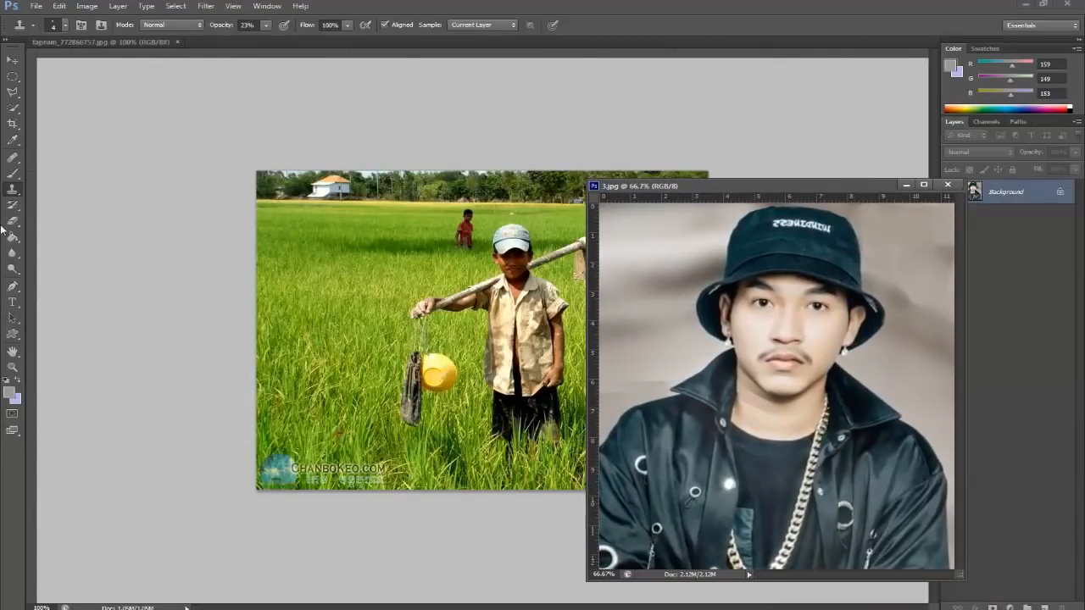
click(12, 286)
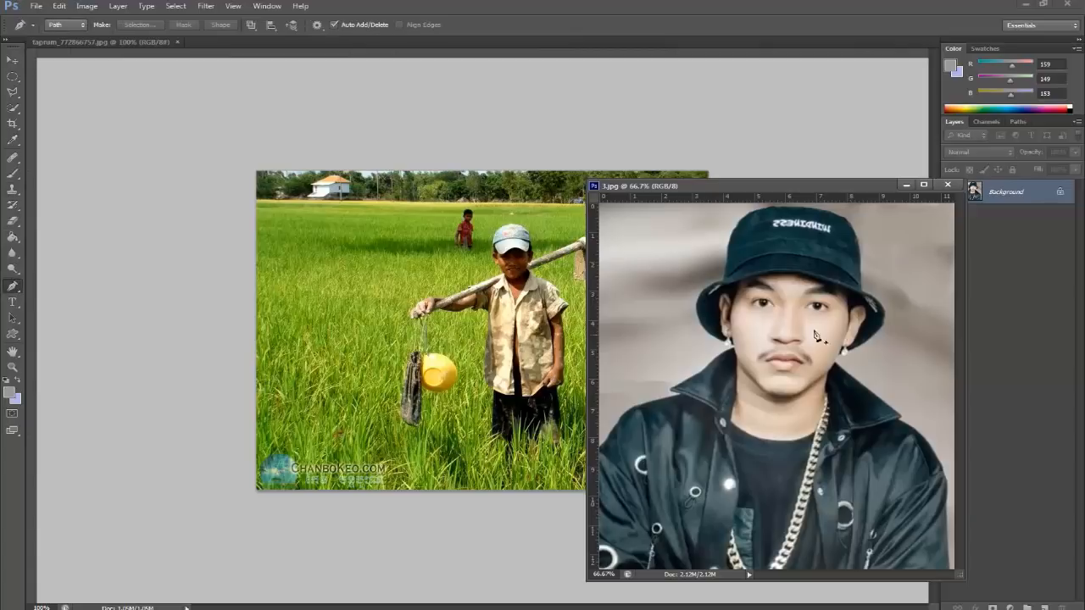
drag(816, 186, 650, 226)
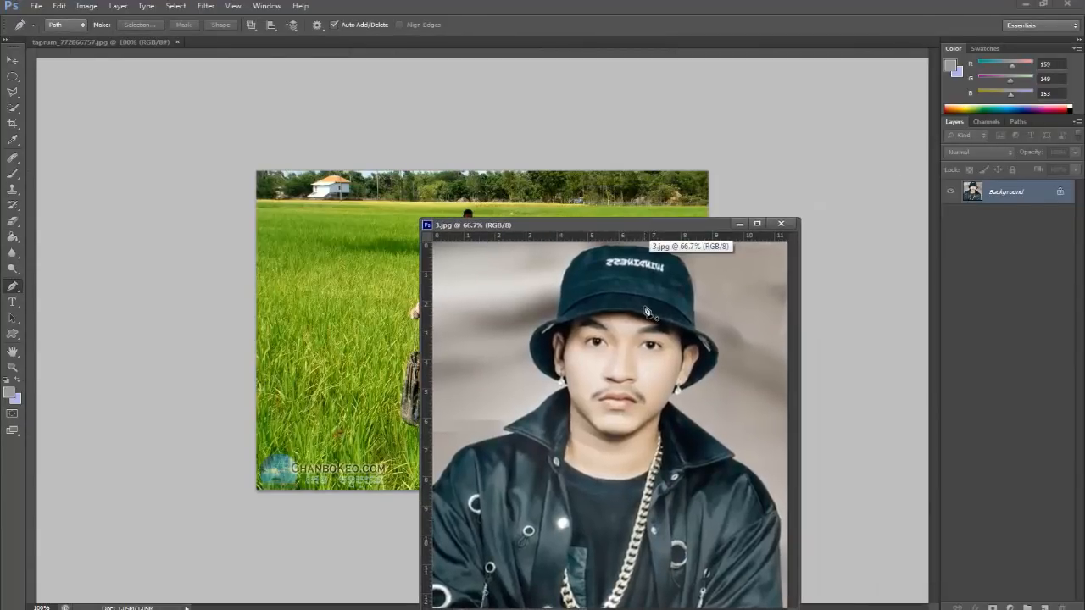
drag(794, 329, 906, 332)
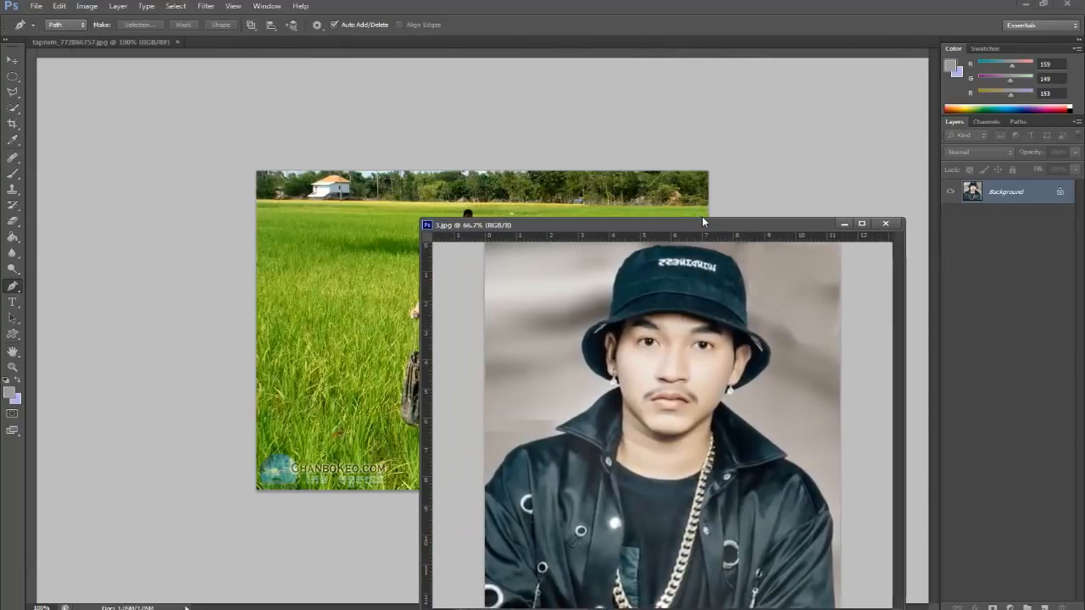
drag(704, 219, 704, 166)
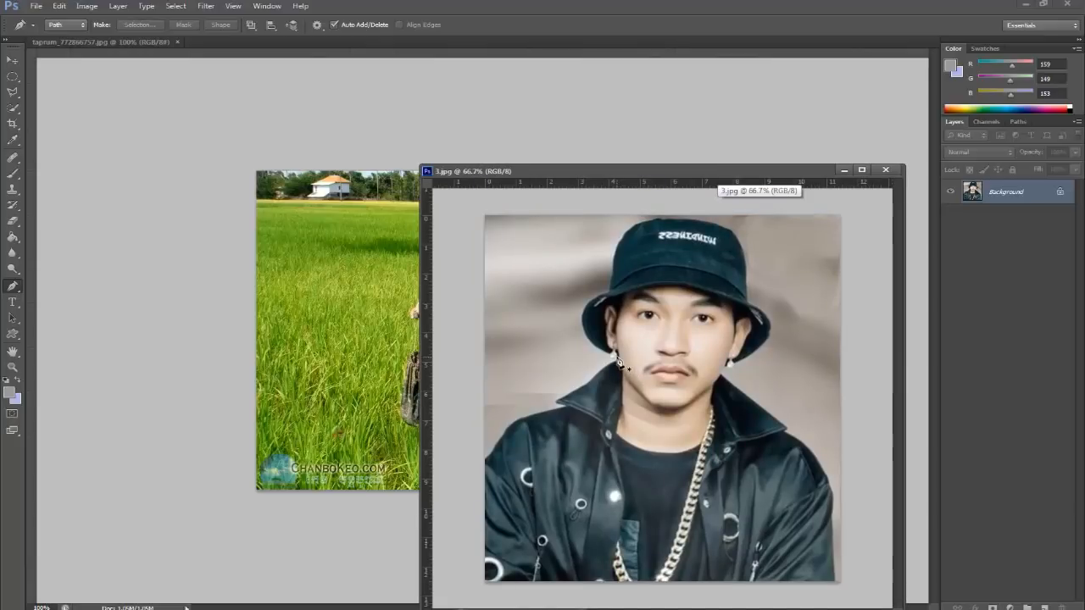
Trace the man's jawline and chin in 3.jpg with the Pen tool, starting below the earring
click(620, 363)
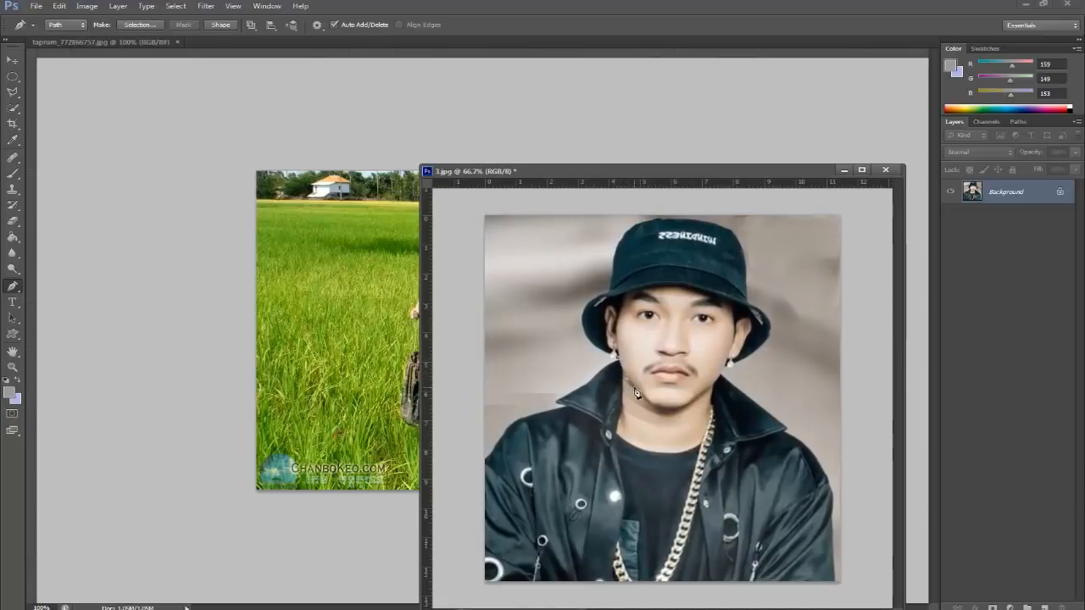
click(660, 408)
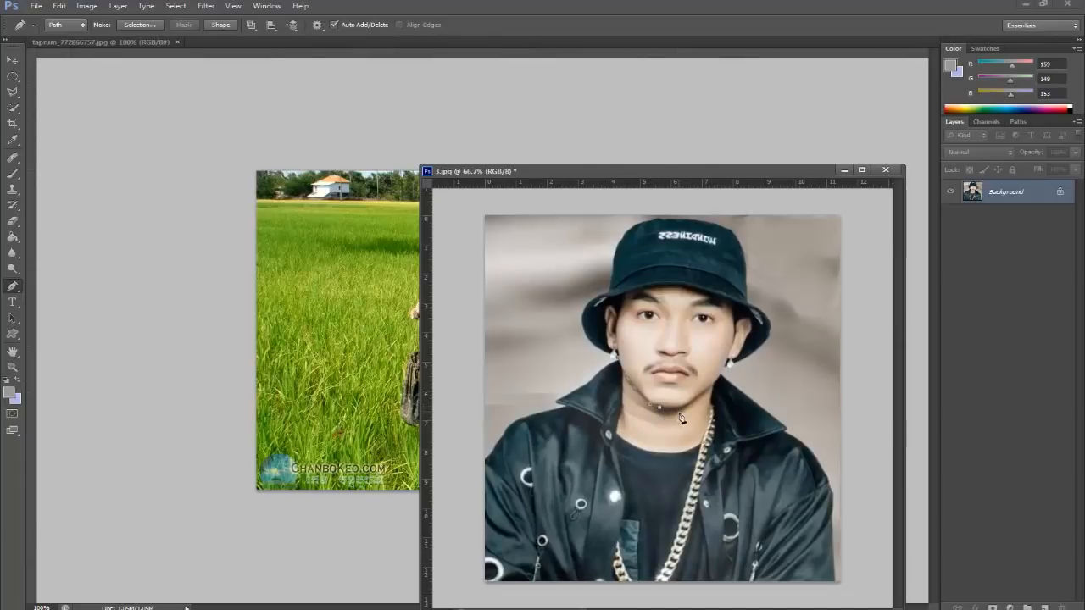
click(679, 410)
click(690, 404)
click(706, 393)
click(717, 382)
Continue the path around the bucket hat's crown and brim, closing it at the starting point of the jaw
click(735, 232)
click(719, 224)
click(701, 219)
click(686, 219)
click(672, 218)
click(645, 220)
click(614, 247)
click(608, 287)
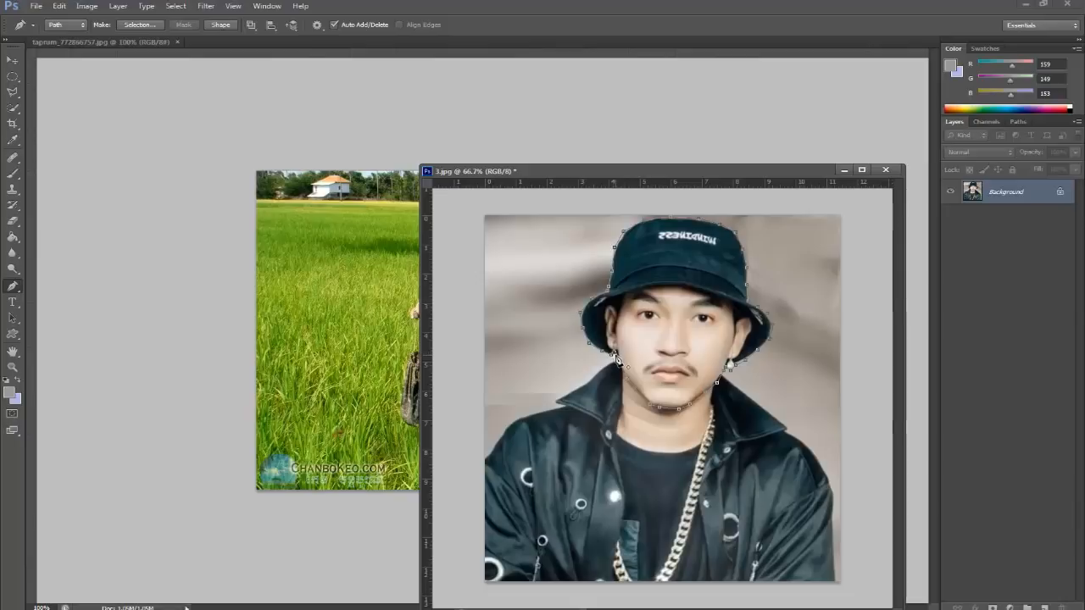
Convert the head path into a new selection with a 2-pixel feather radius
right_click(689, 310)
click(723, 360)
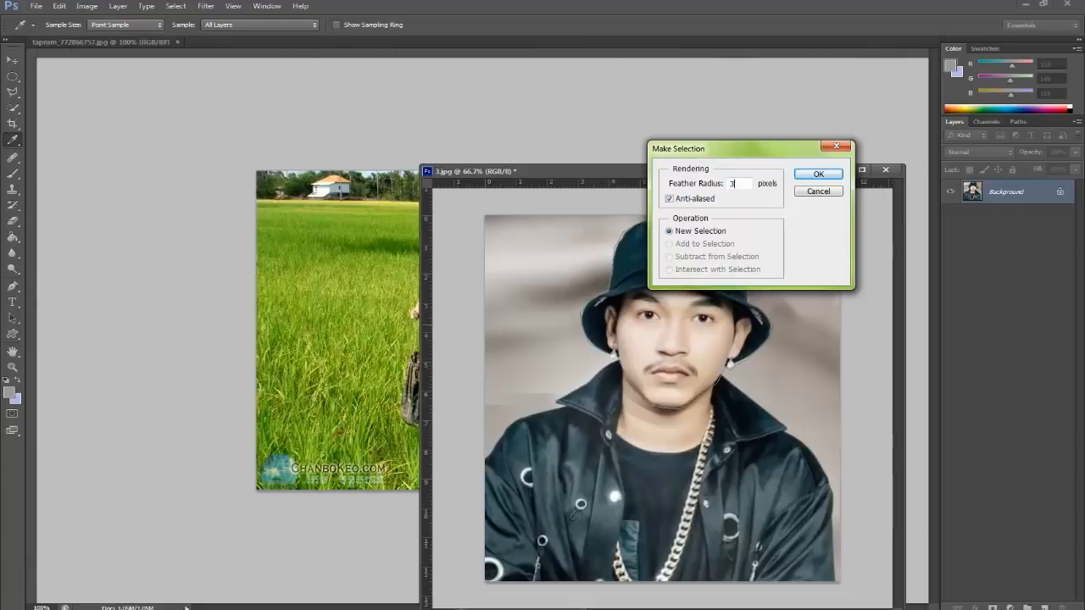
key(BackSpace)
text(2)
key(Return)
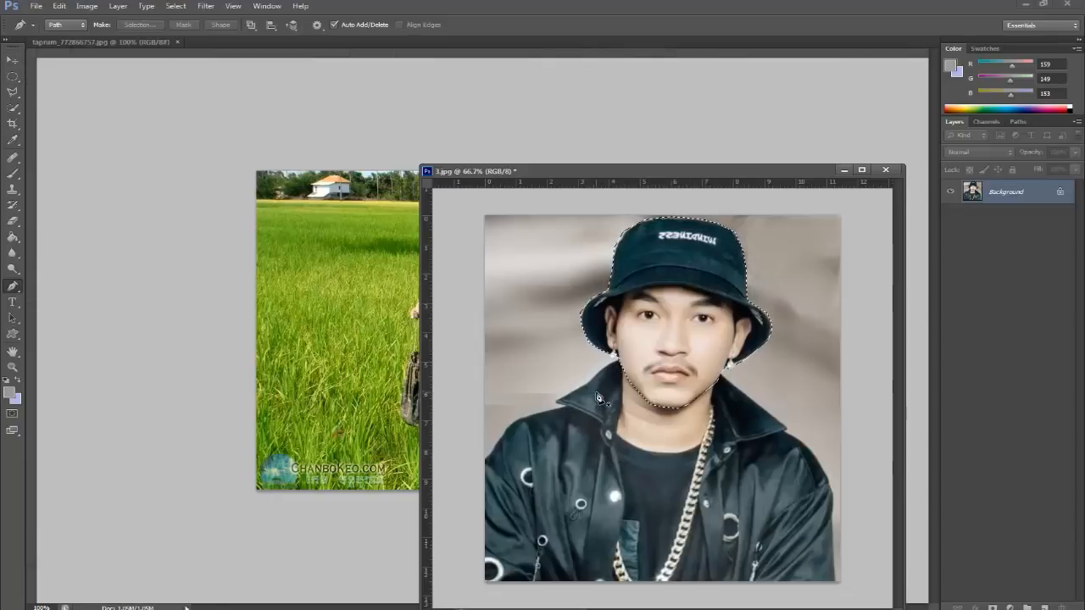
Copy the selected head into the rice field photo, move the 3.jpg window aside and centre the head over the boy
click(13, 60)
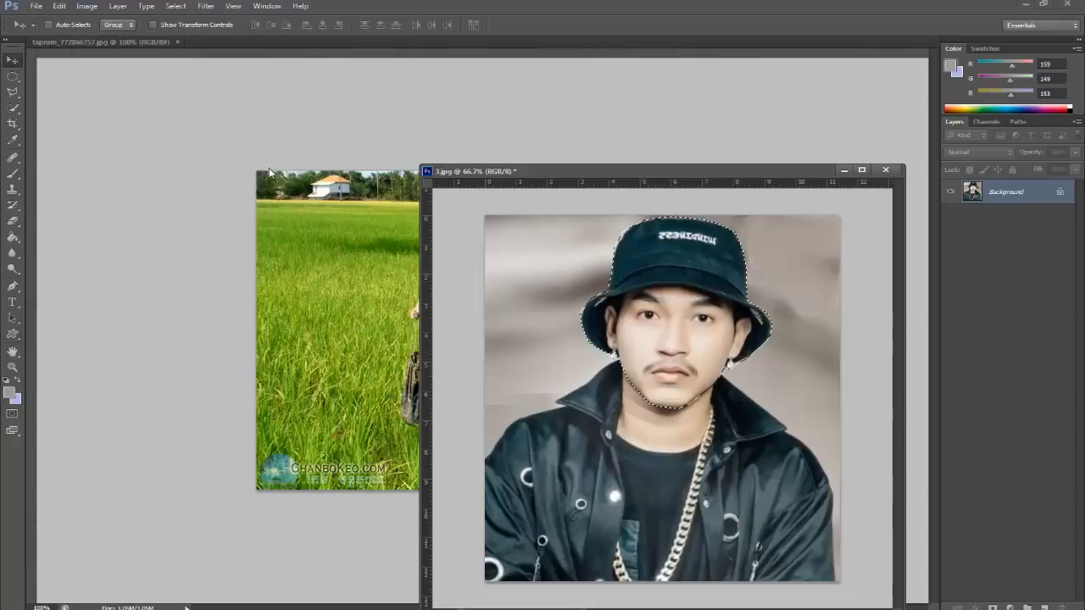
drag(660, 335, 321, 341)
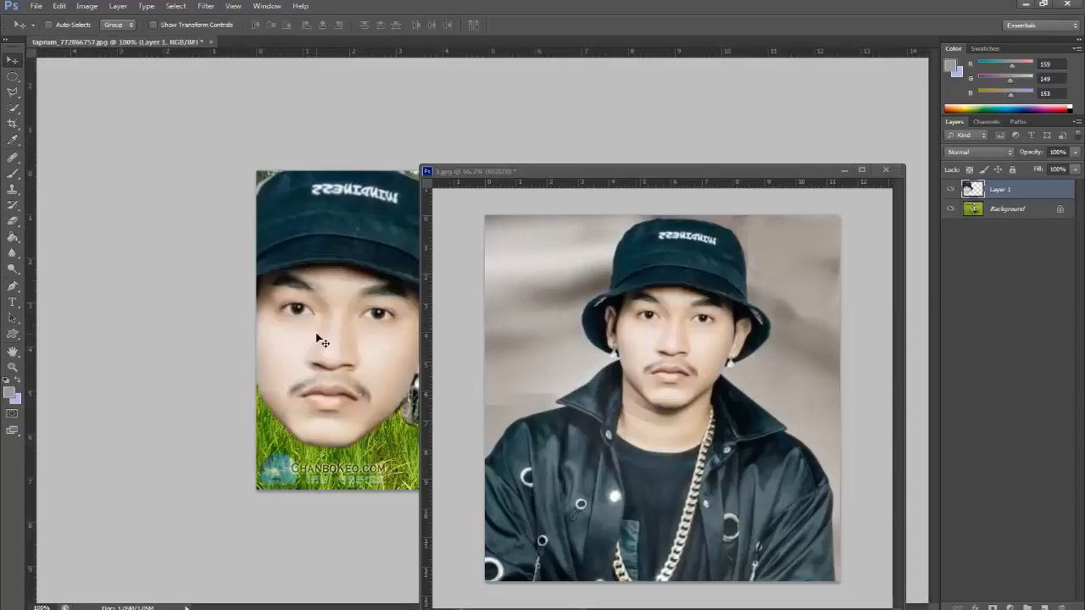
drag(708, 172, 773, 609)
click(348, 344)
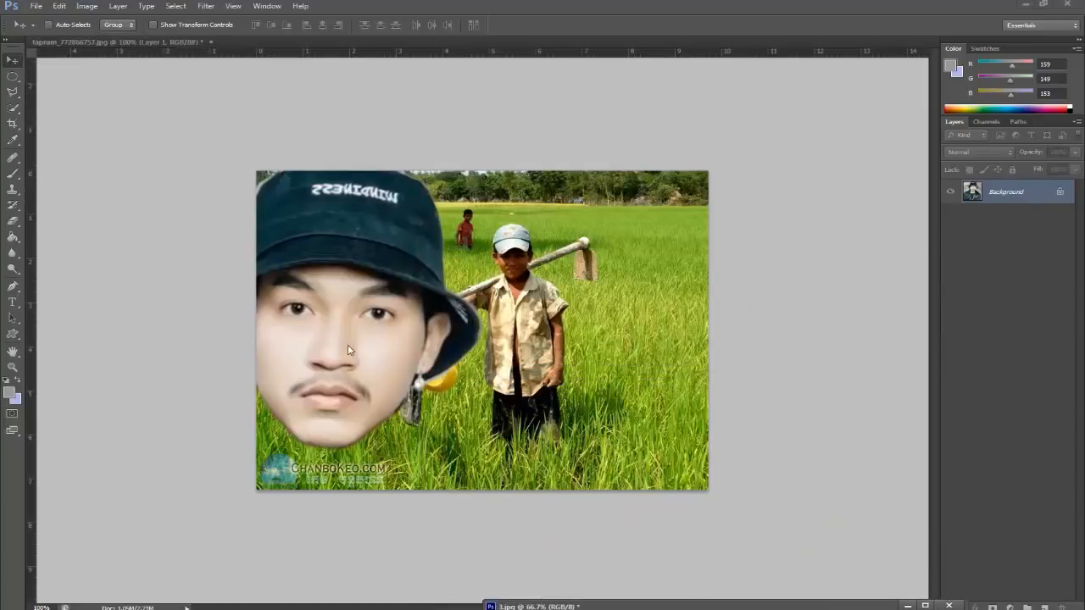
drag(353, 272, 501, 293)
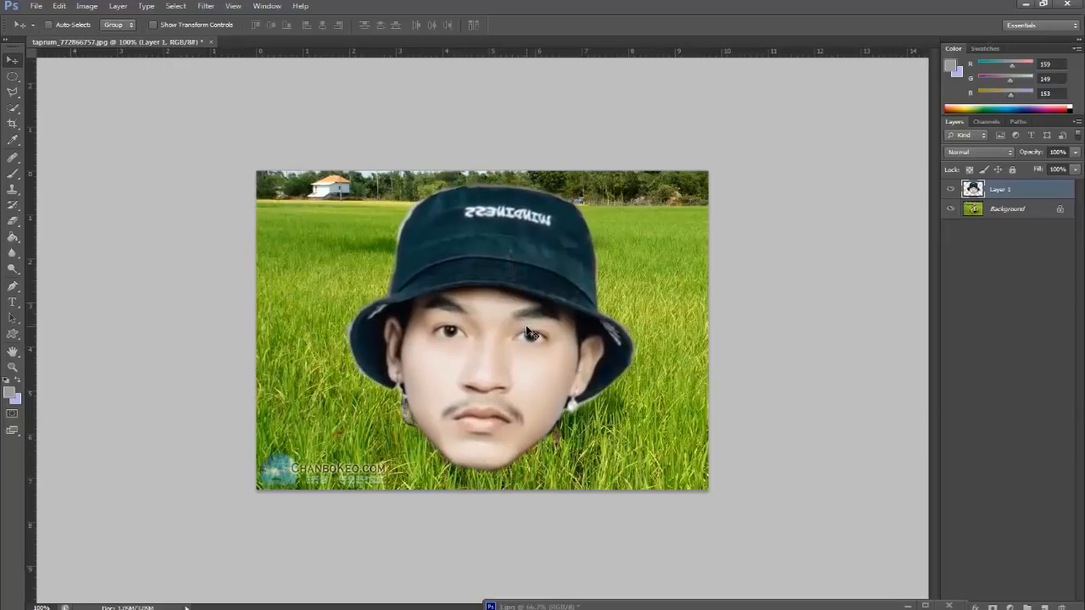
Draw a closed Pen path along the hat crown's upper-left edge, looping through the background to enclose the light fringe
key(ctrl+plus)
key(ctrl+minus)
key(ctrl+plus)
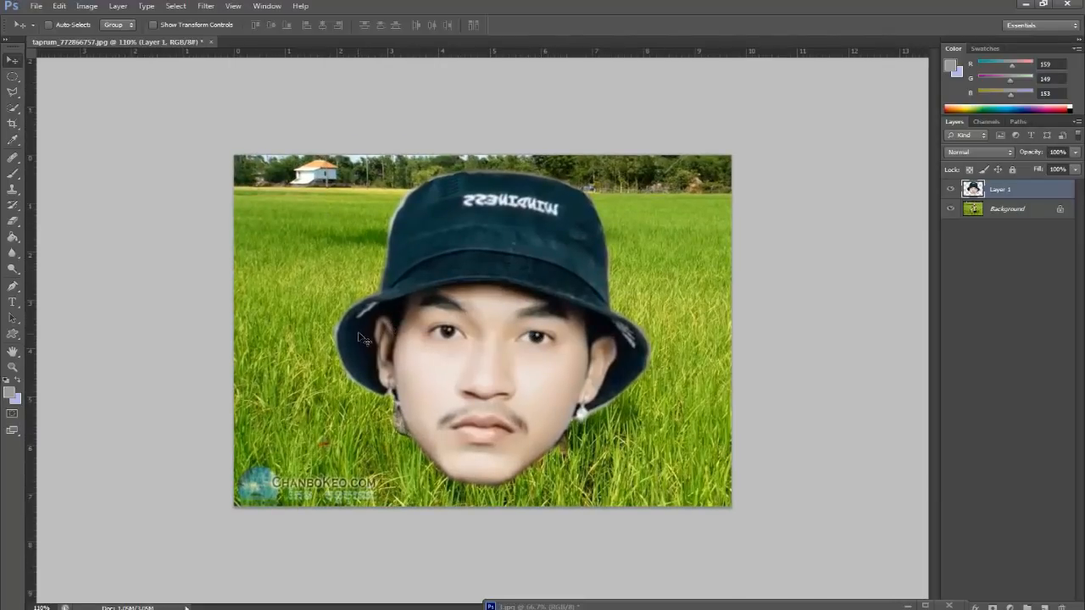
click(13, 286)
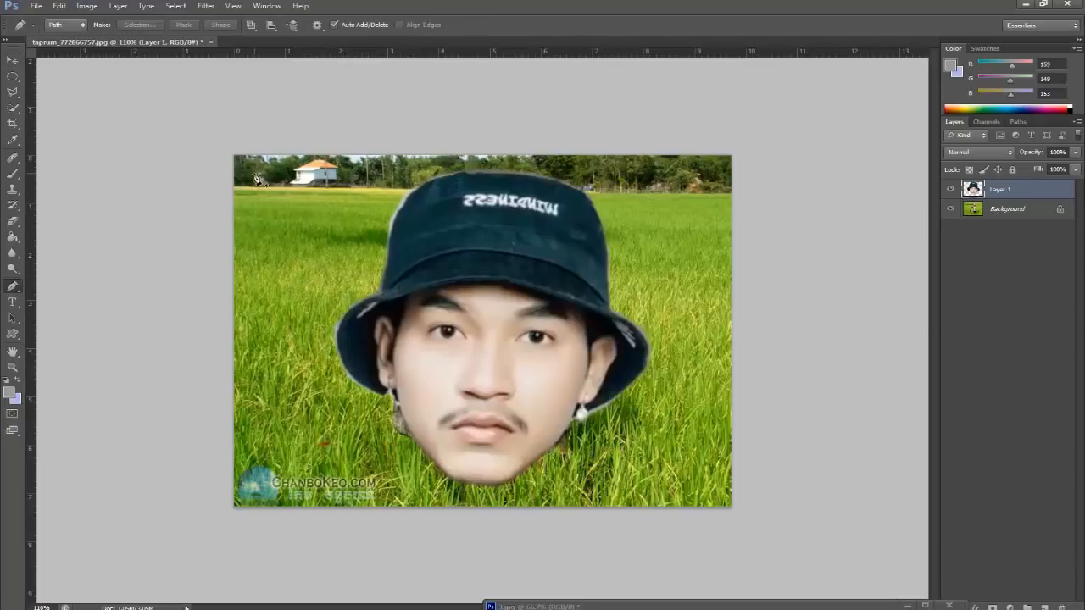
click(378, 290)
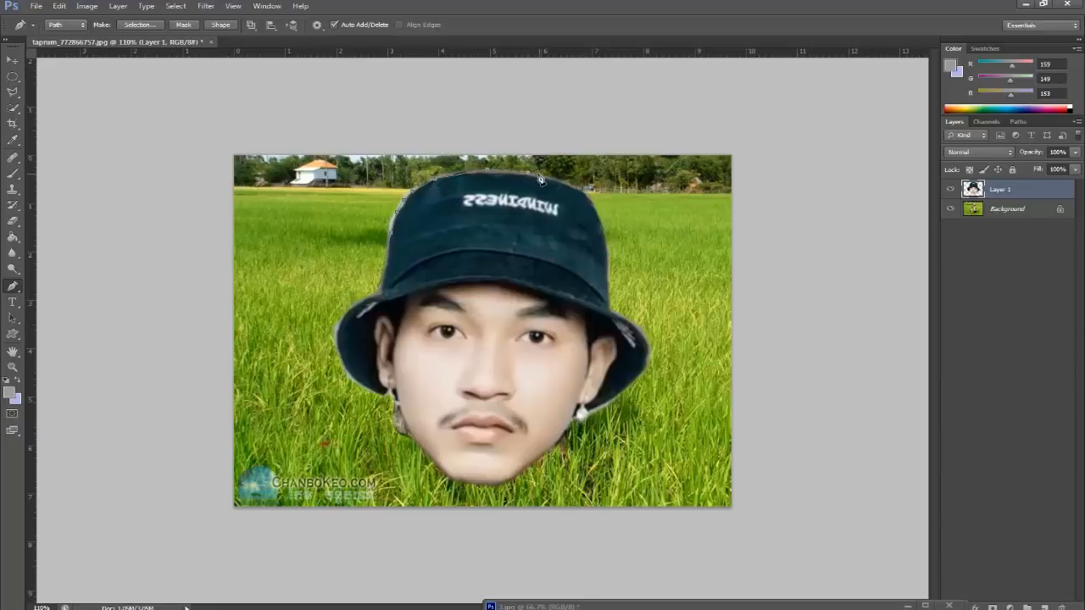
click(570, 178)
drag(541, 160, 497, 159)
drag(371, 169, 339, 174)
drag(329, 185, 328, 201)
drag(343, 243, 358, 253)
click(370, 259)
click(371, 281)
click(379, 287)
click(388, 232)
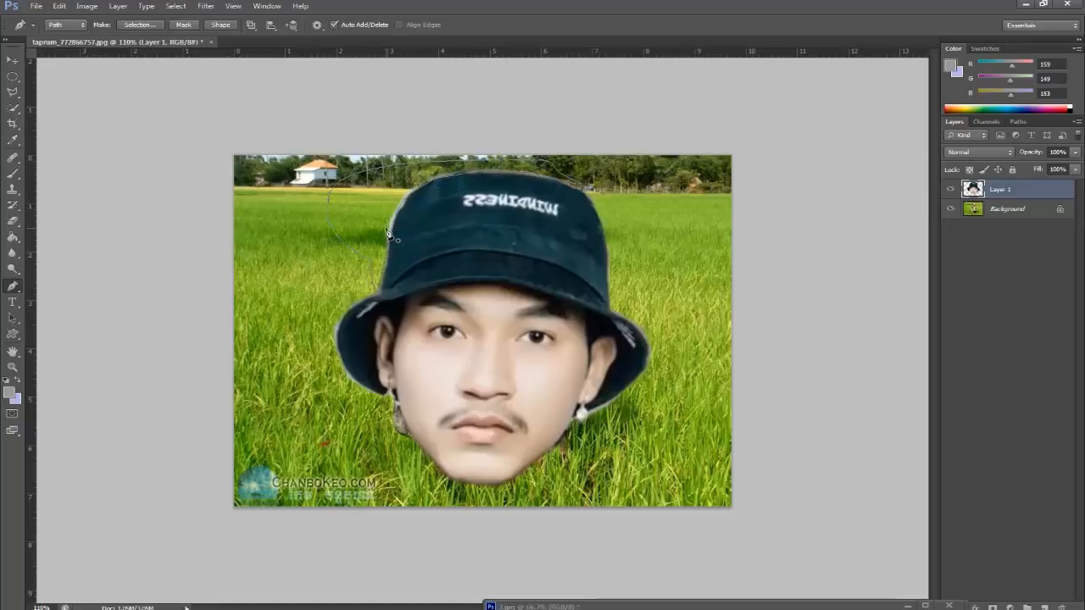
Convert the path into a selection with a 2-pixel feather, delete the fringe beside the hat and deselect
right_click(367, 219)
click(428, 277)
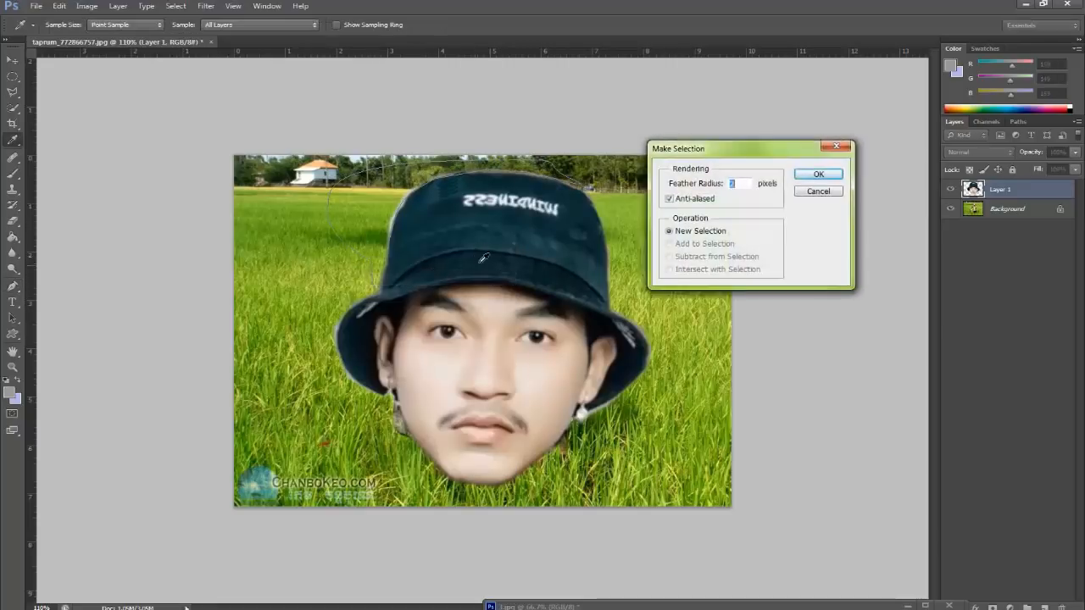
click(819, 174)
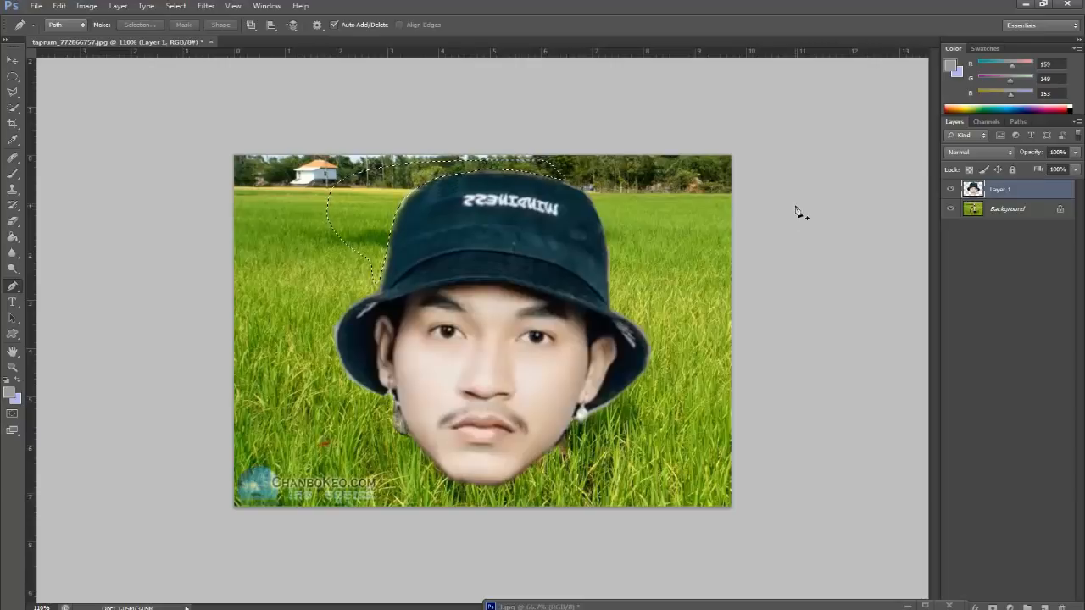
key(ctrl+d)
Free-transform the head to about 26.4% scale and -7.88° rotation, placing it over the boy's head
click(12, 60)
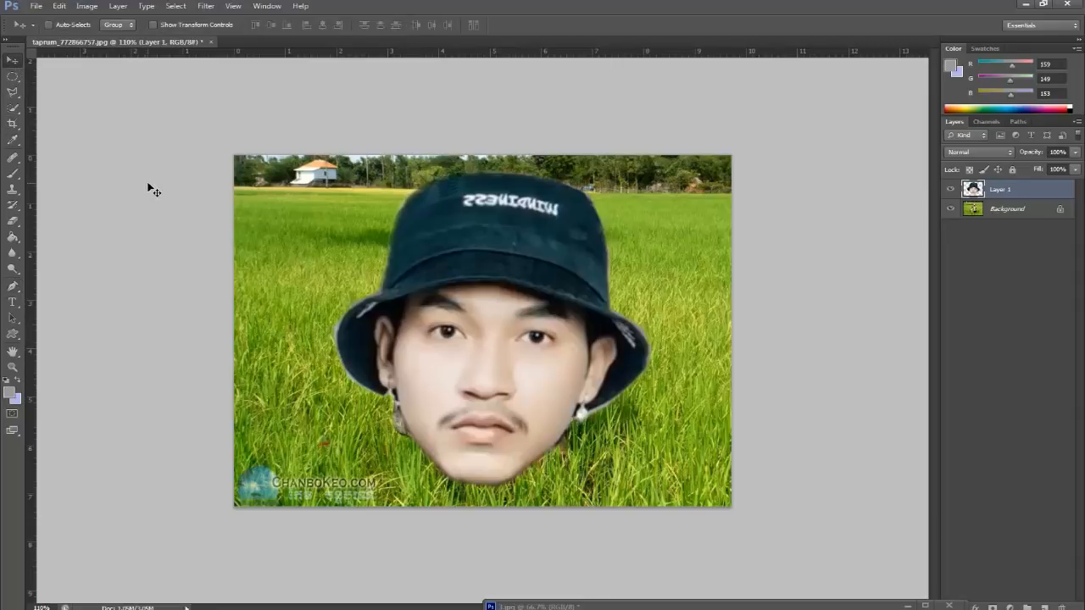
key(ctrl+t)
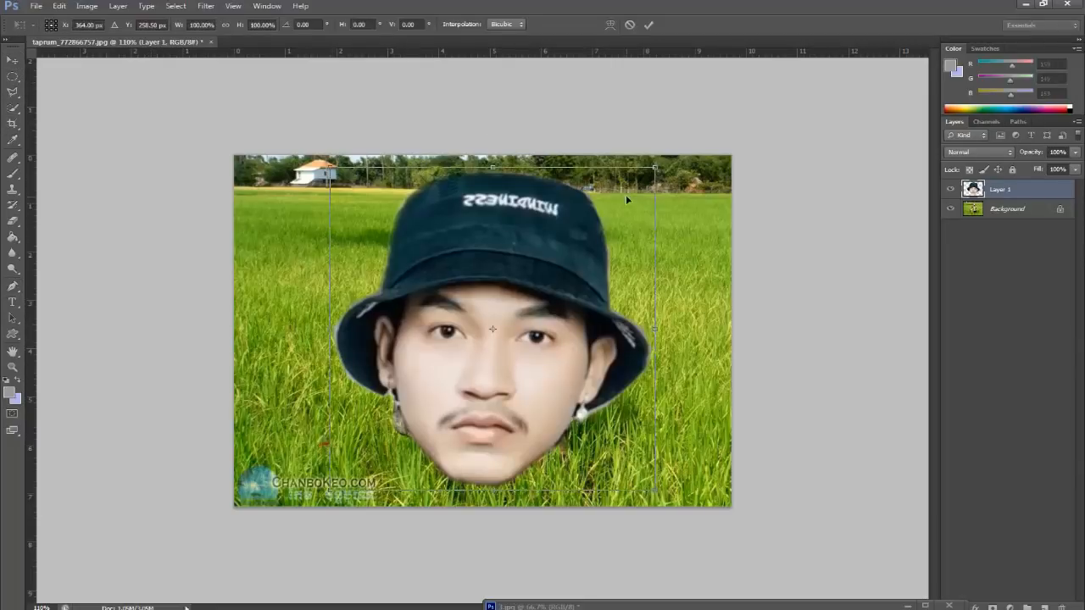
drag(668, 168, 658, 164)
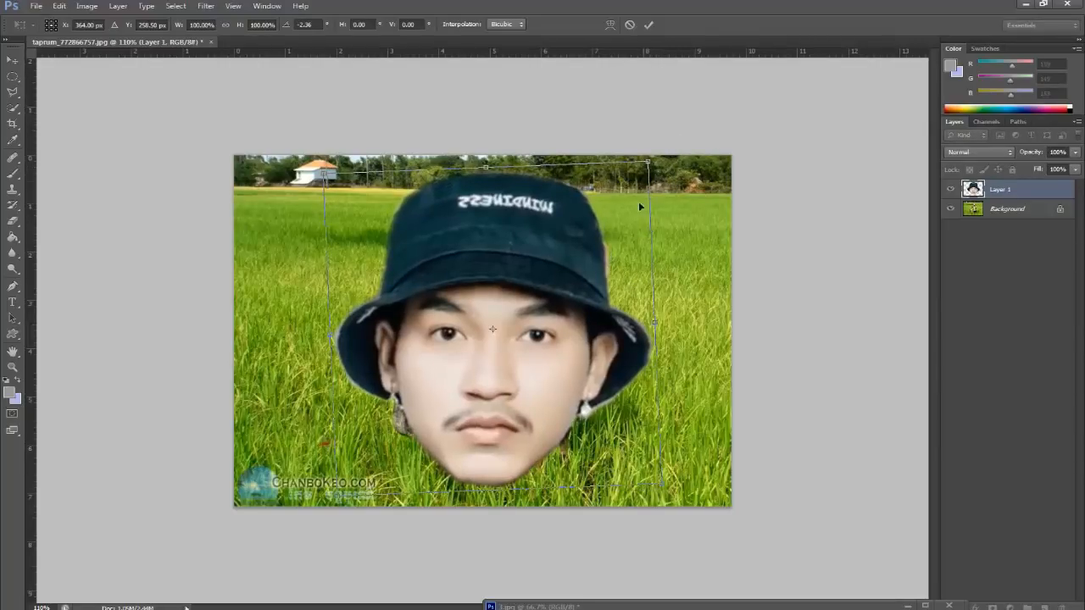
drag(649, 161, 441, 378)
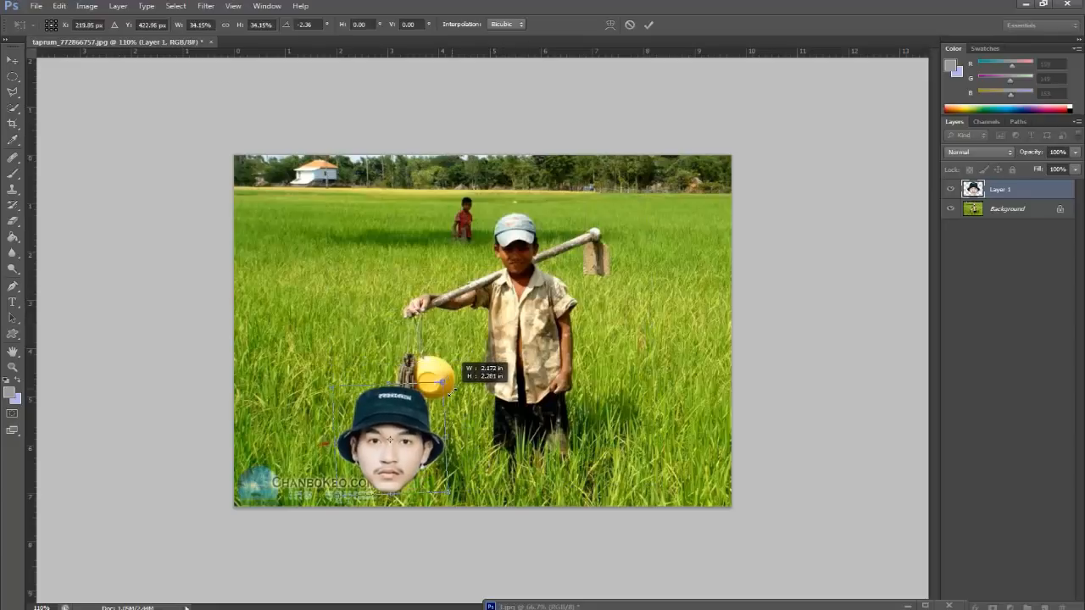
drag(397, 423, 539, 215)
drag(580, 170, 555, 193)
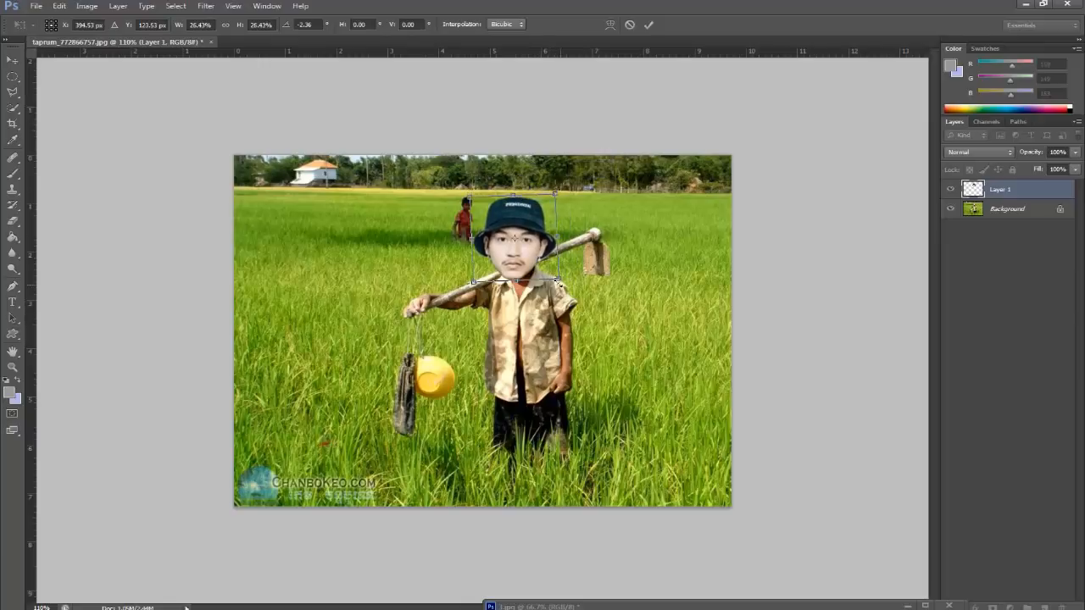
drag(567, 287, 537, 258)
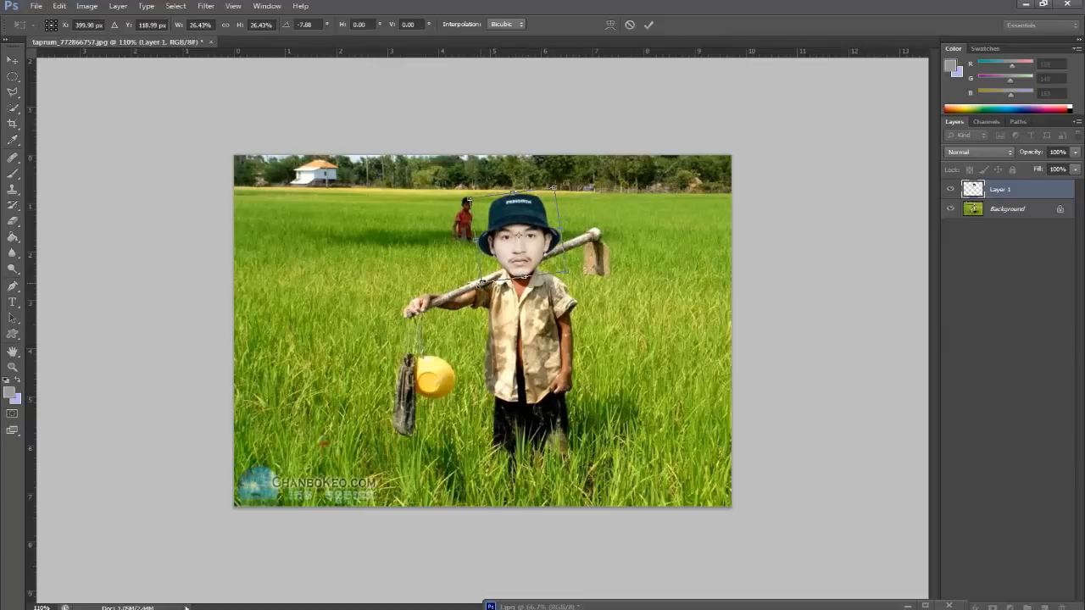
Enlarge the head to about 74.7%, reposition it over the boy's upper body and apply the transform
drag(481, 282, 305, 429)
drag(457, 323, 492, 283)
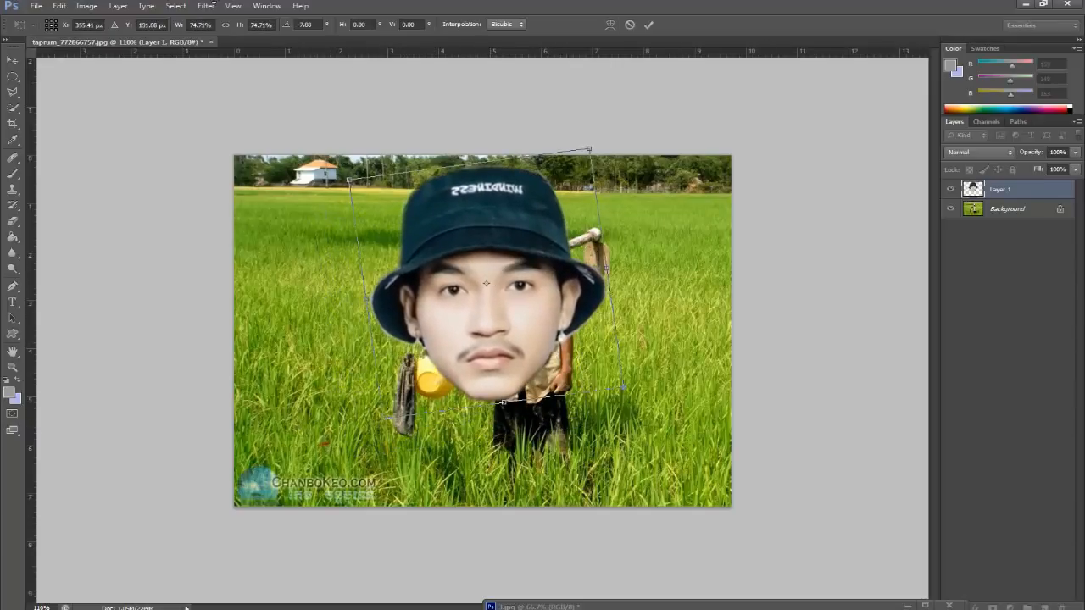
click(11, 63)
key(Return)
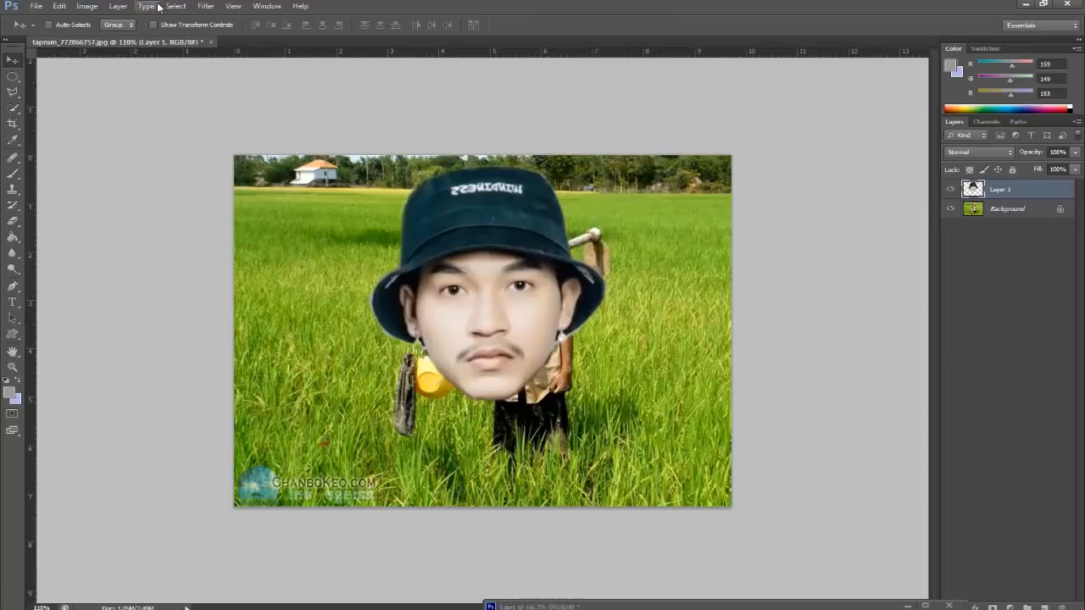
click(116, 10)
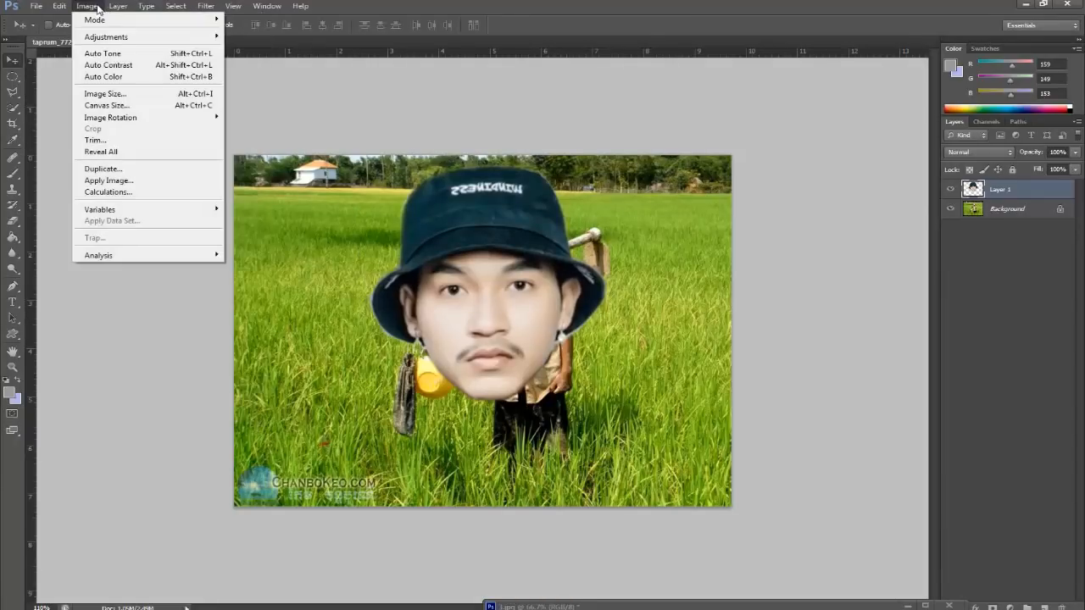
mouse_move(117, 39)
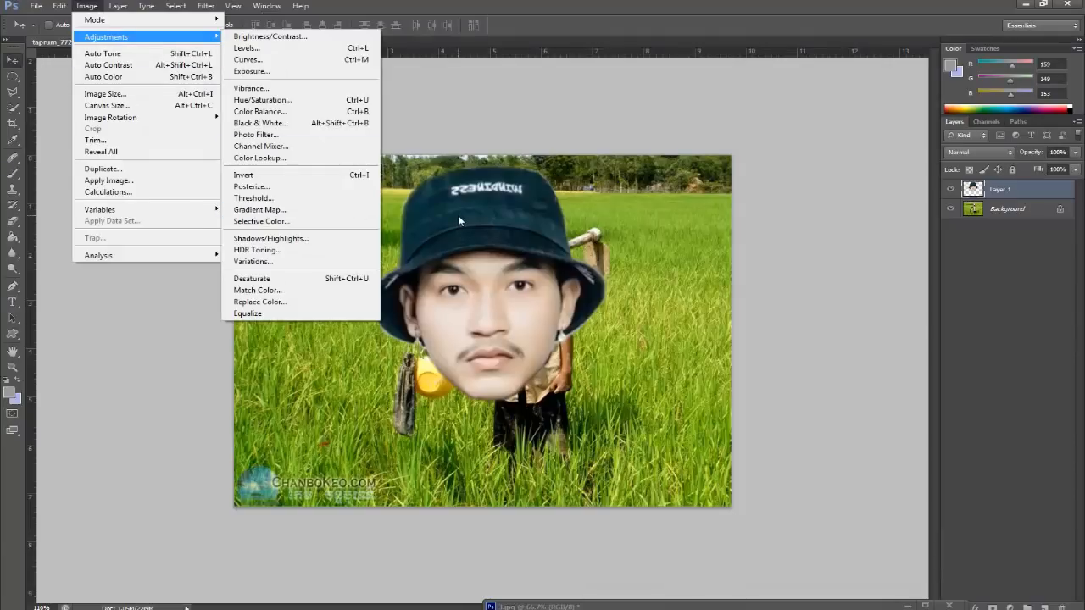
click(445, 227)
Draw a closed Pen path around the face and ears, following the hat brim and jawline, and convert it into a selection
click(13, 286)
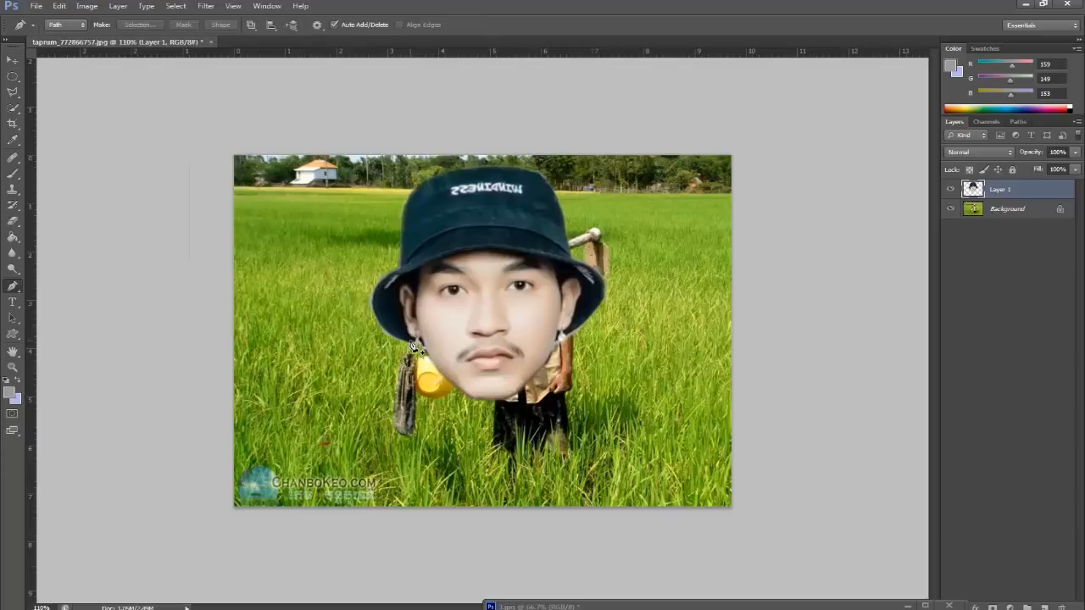
click(421, 341)
click(408, 332)
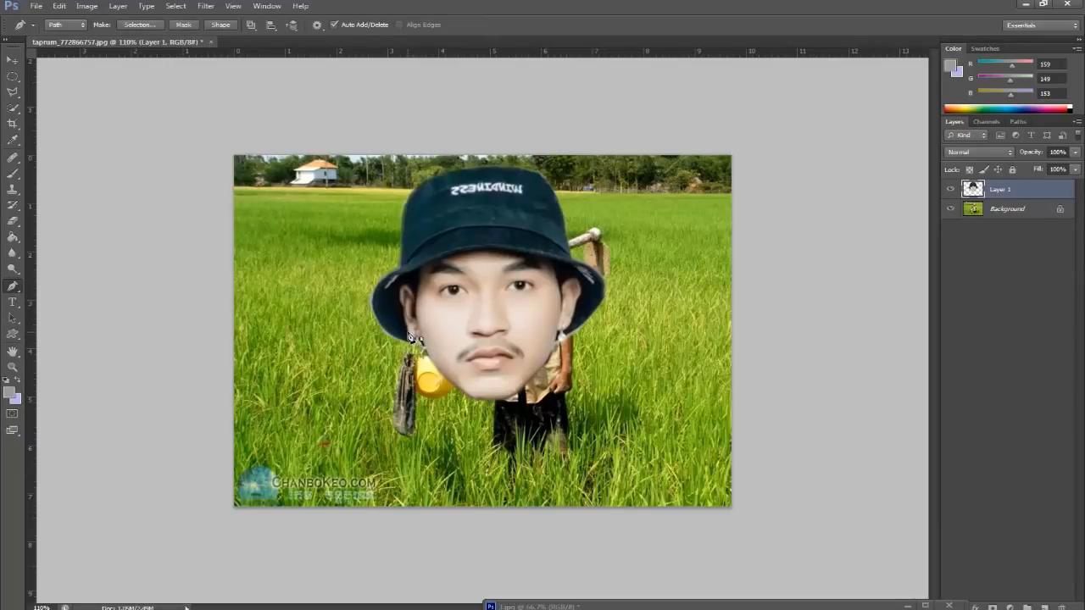
click(400, 304)
click(405, 286)
click(464, 253)
click(514, 254)
click(559, 266)
click(588, 288)
click(581, 320)
key(ctrl+Return)
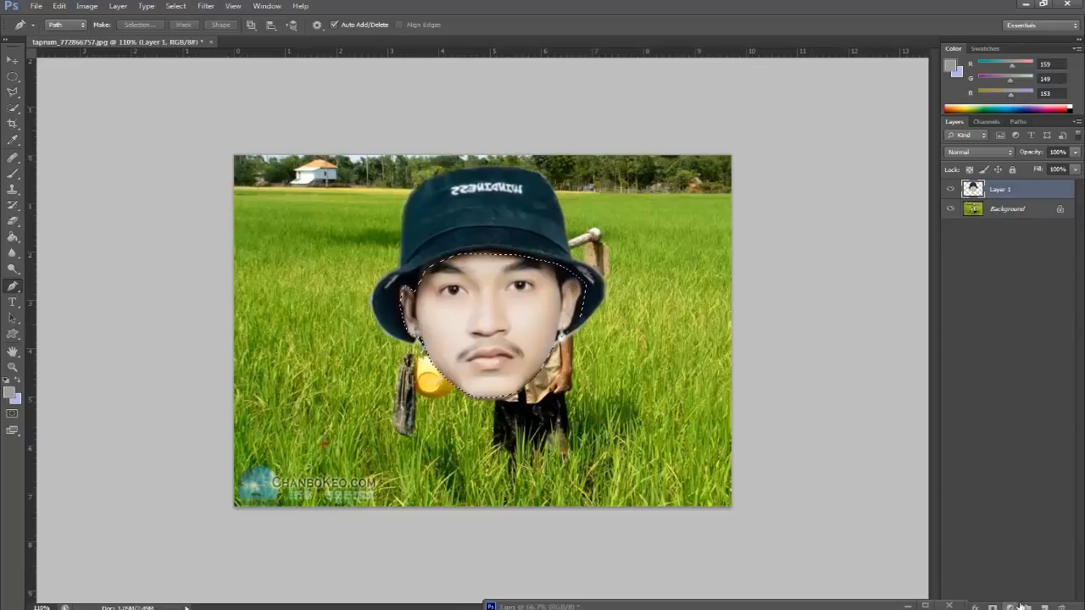
Add a new layer above the head and copy the selected face from Layer 1 onto it
click(1045, 607)
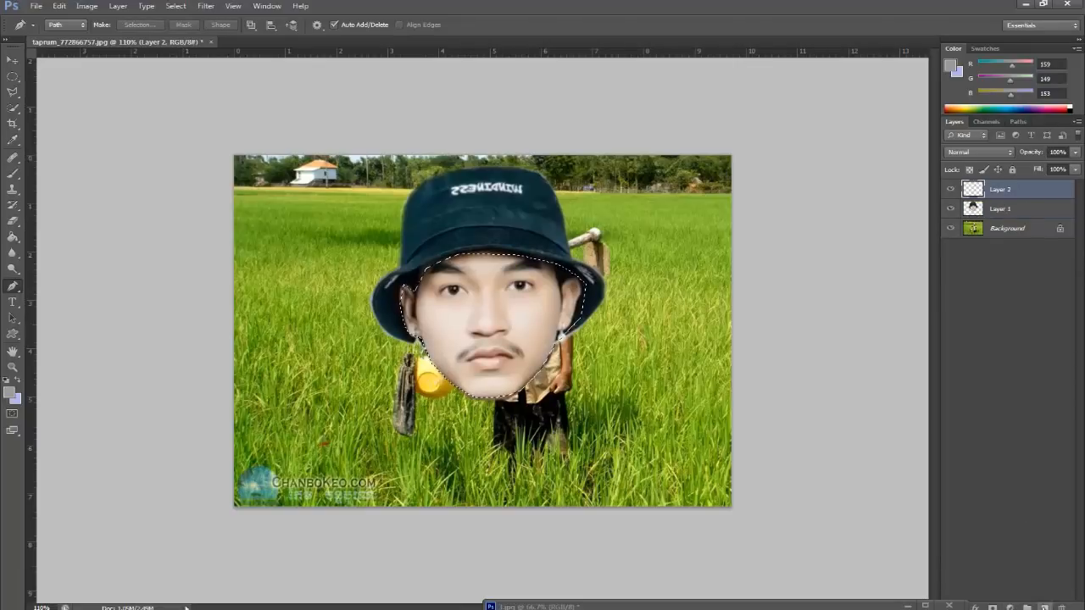
click(1011, 212)
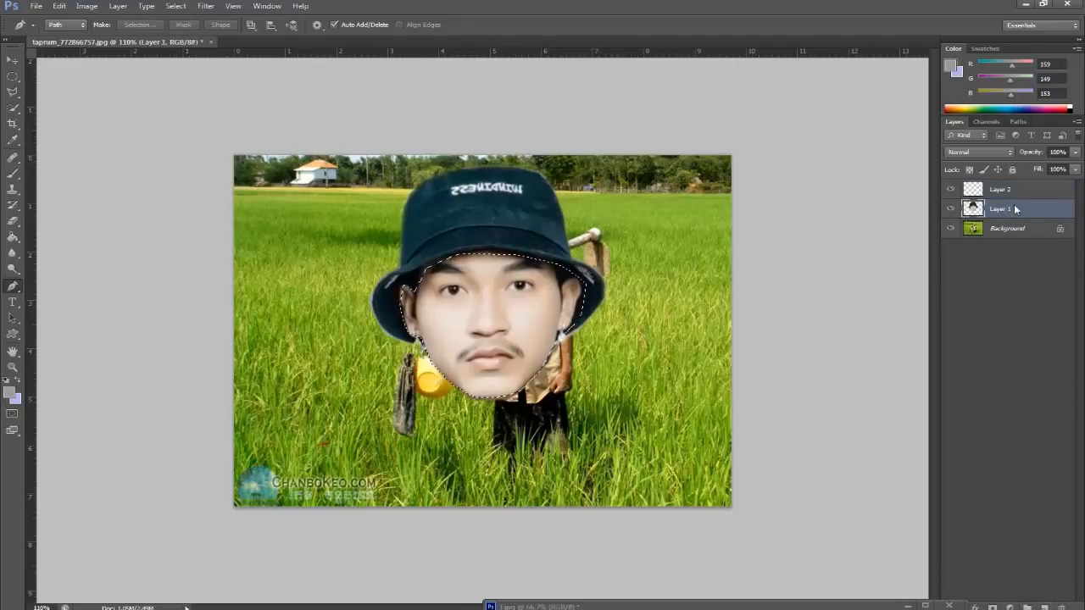
click(1011, 191)
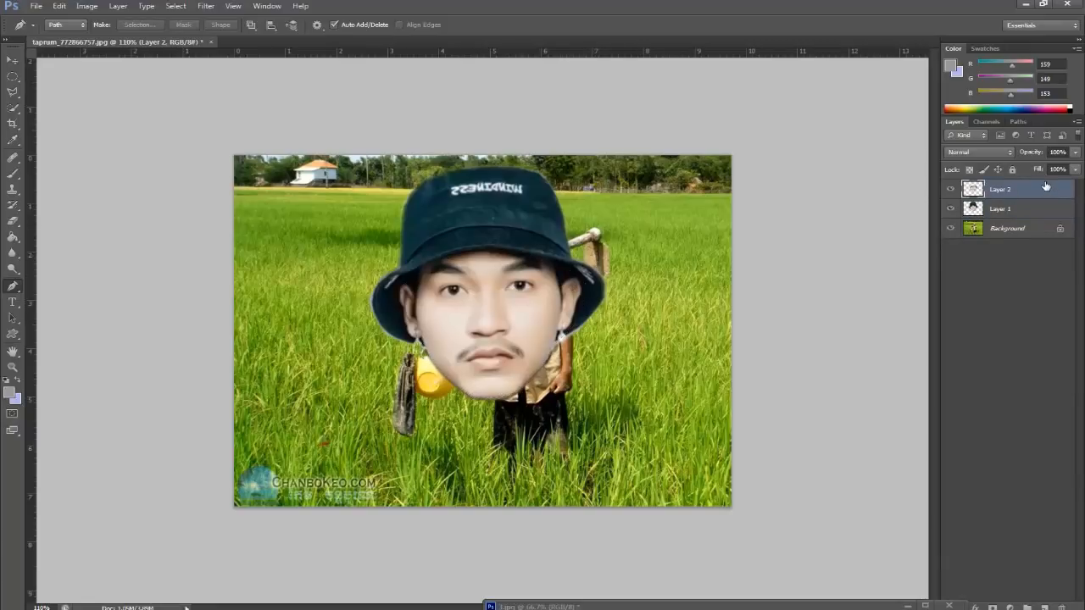
Open Hue/Saturation for the copied face layer, choose the Custom preset and target the Reds range
click(87, 6)
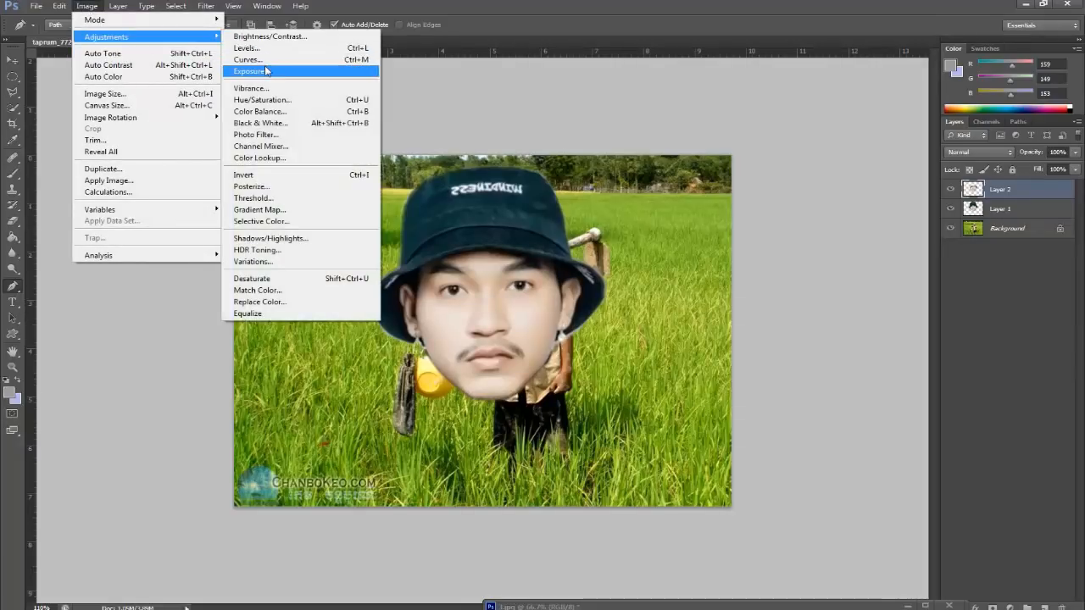
click(270, 100)
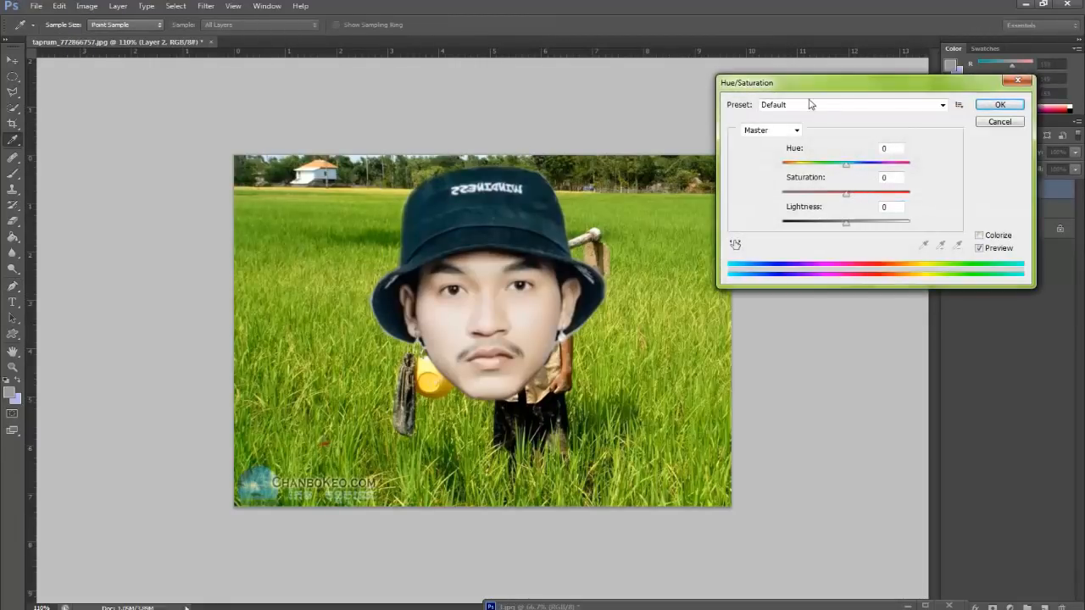
click(943, 104)
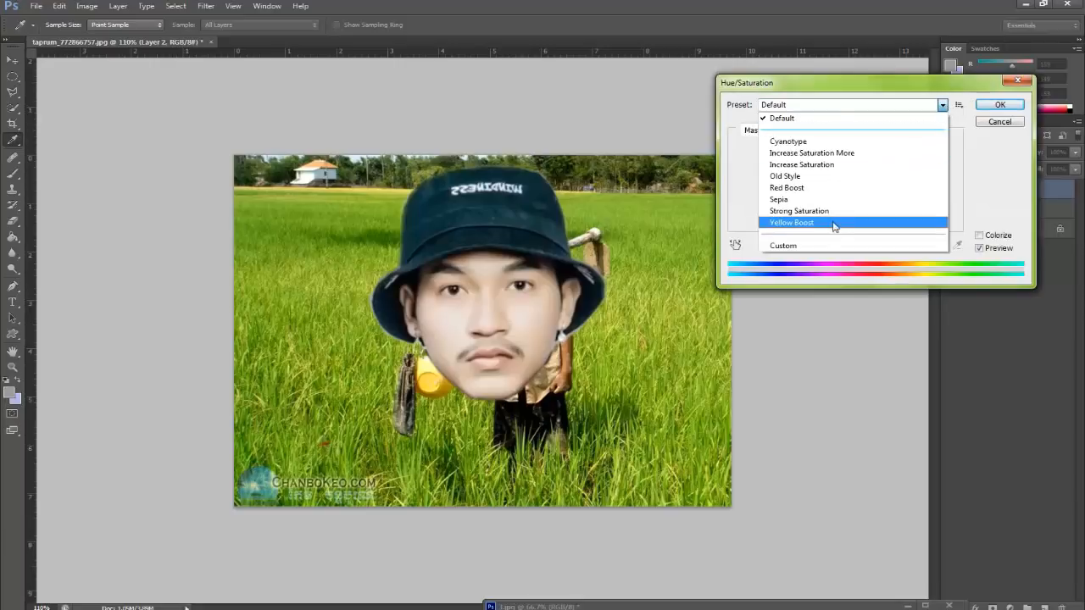
click(827, 245)
click(797, 129)
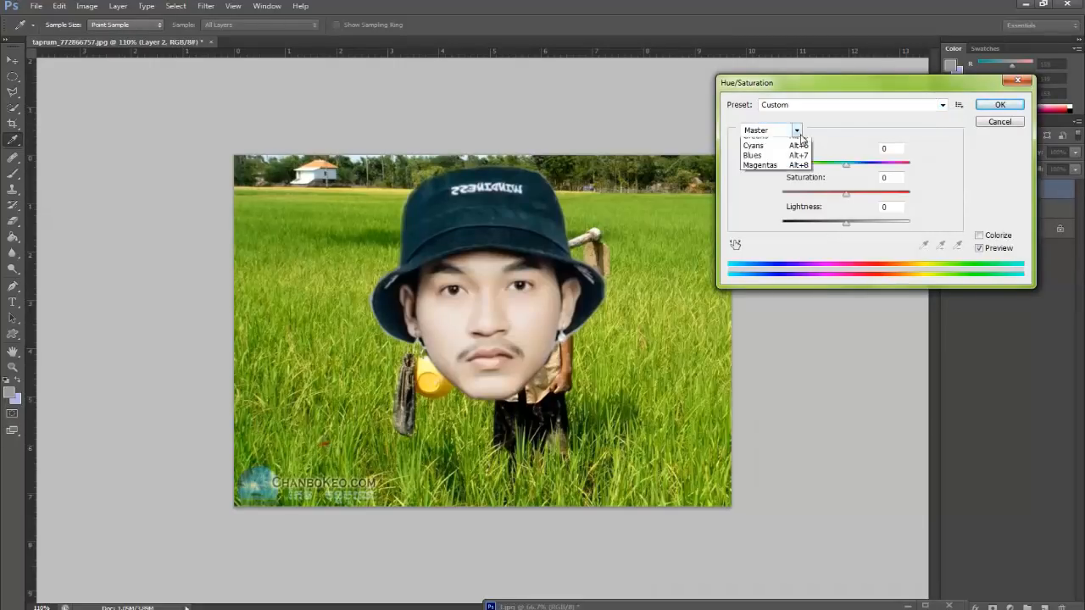
click(778, 152)
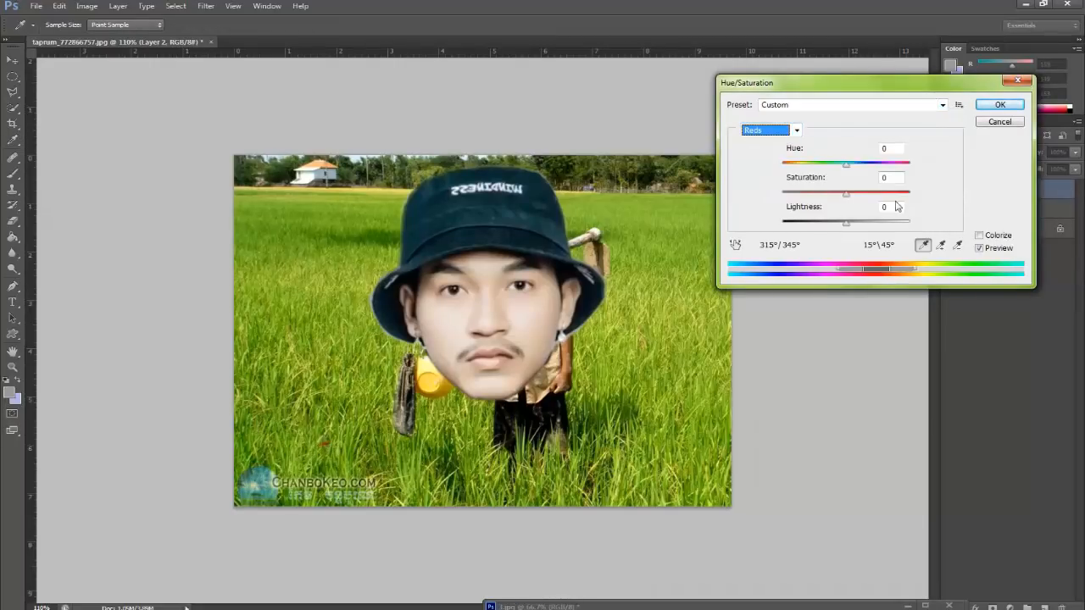
Set the Reds saturation to +18 and lightness to -42, widen the range to 288°/291°–17°\47°, and apply the adjustment
click(861, 225)
drag(863, 227, 825, 226)
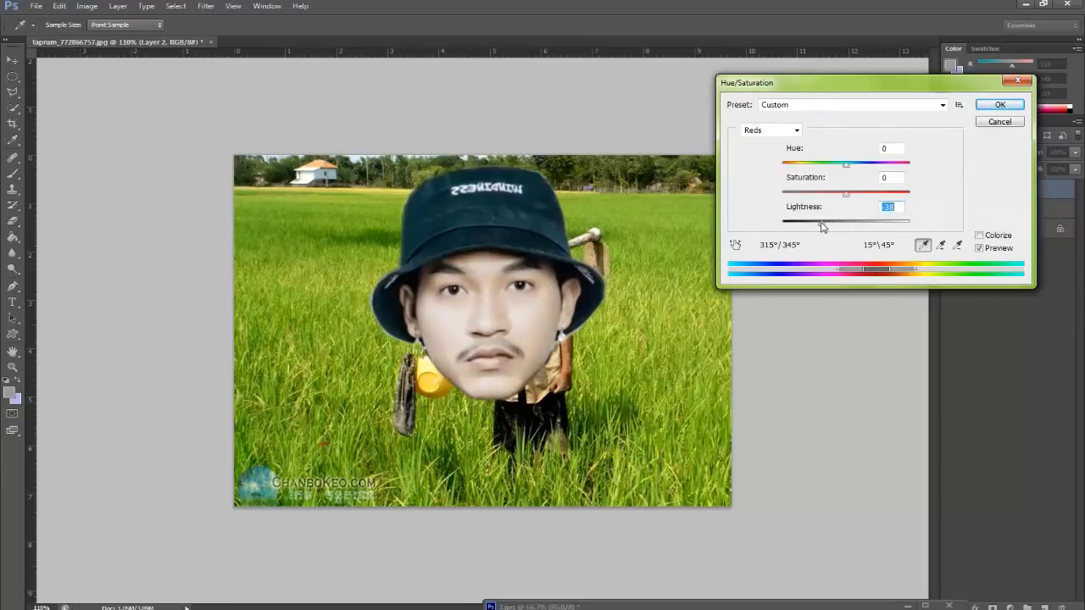
click(842, 225)
click(856, 193)
mouse_move(836, 226)
mouse_down()
mouse_move(814, 228)
mouse_move(829, 229)
mouse_up()
mouse_move(846, 168)
mouse_down()
mouse_move(860, 165)
mouse_move(820, 177)
mouse_move(853, 177)
mouse_up()
click(940, 246)
mouse_move(904, 271)
mouse_down()
mouse_move(955, 272)
mouse_move(875, 276)
mouse_move(900, 275)
mouse_up()
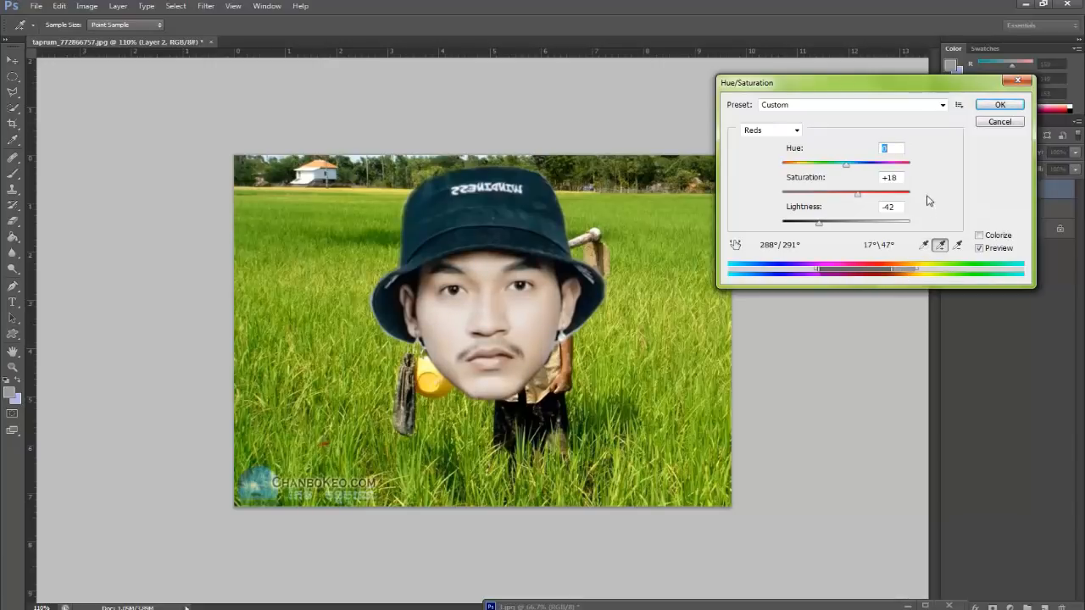
click(1001, 104)
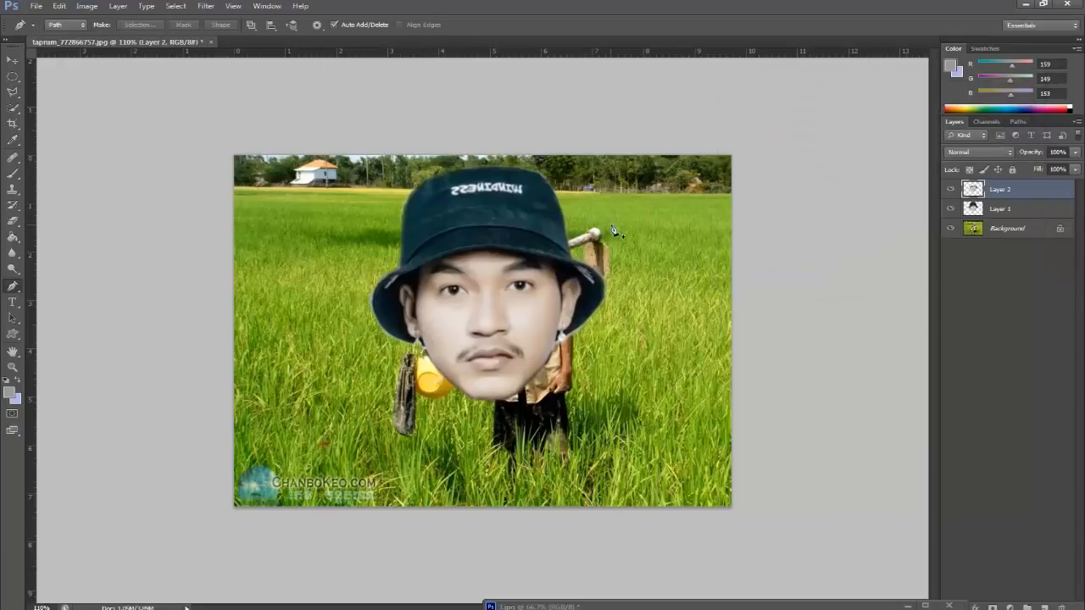
Start Lighting Effects on the face layer, centre the spot light between the eyes and set its hotspot to -50
click(203, 7)
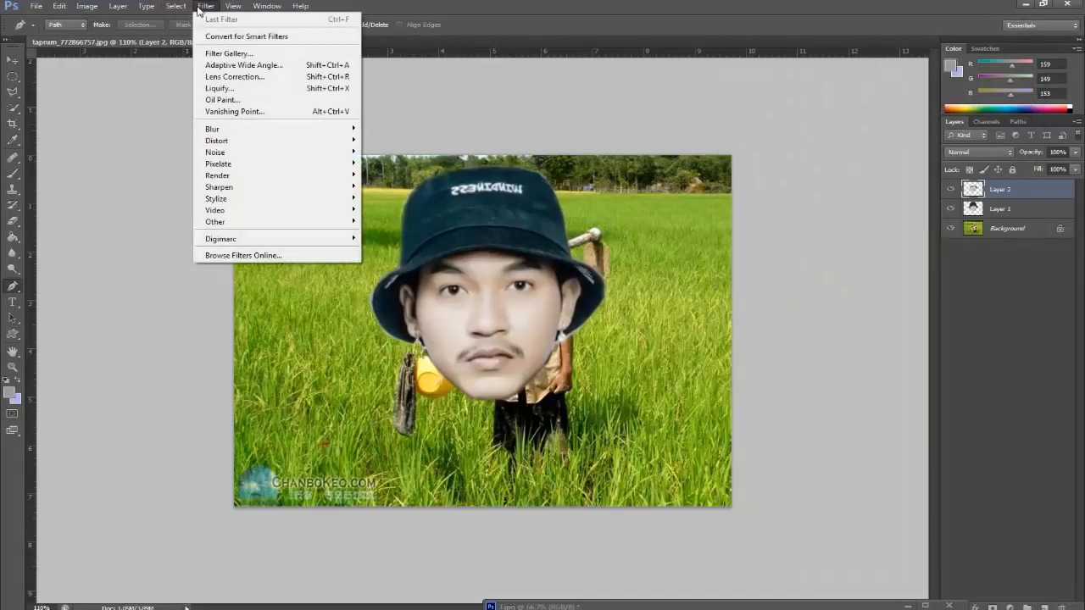
mouse_move(230, 176)
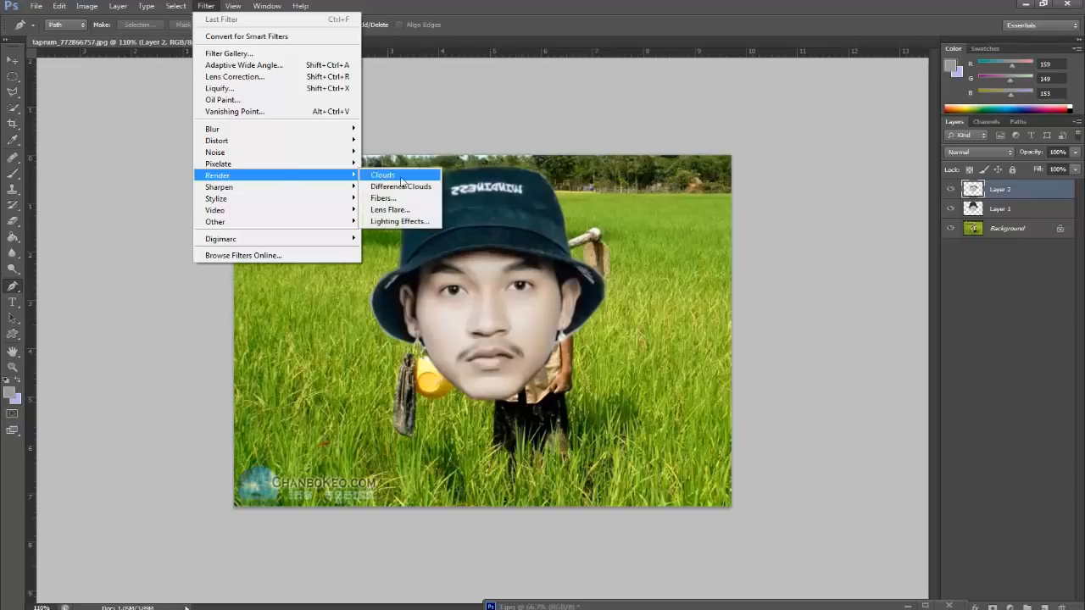
click(407, 221)
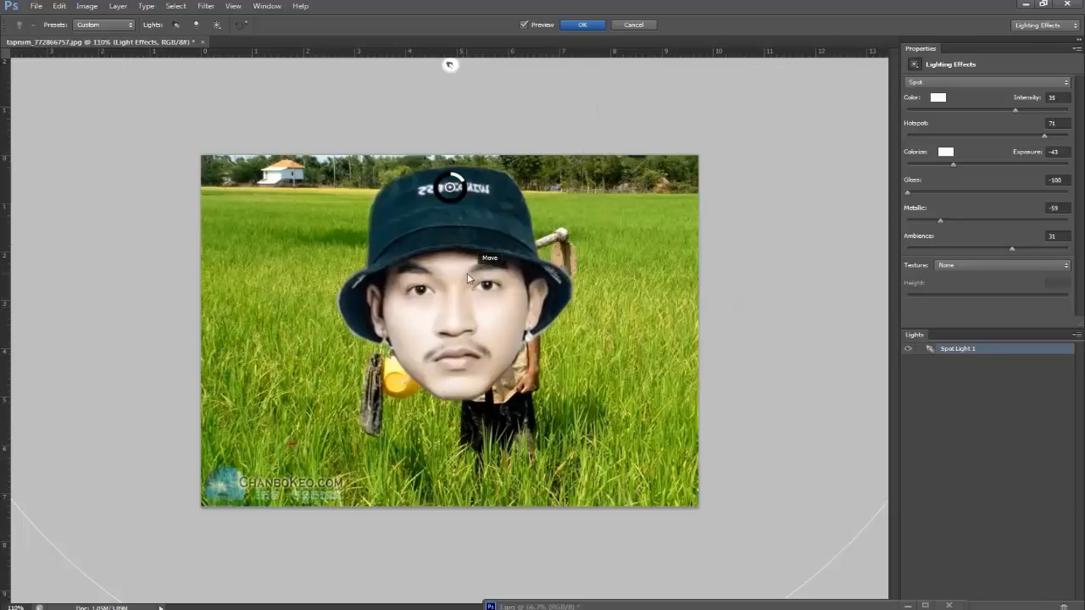
drag(451, 200, 449, 288)
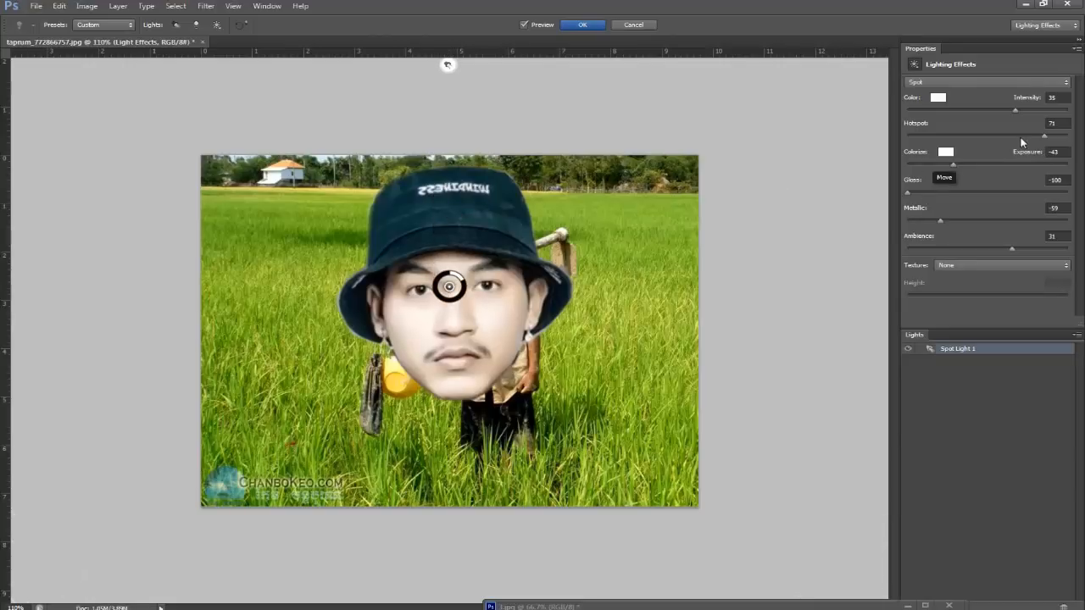
drag(1043, 136, 947, 141)
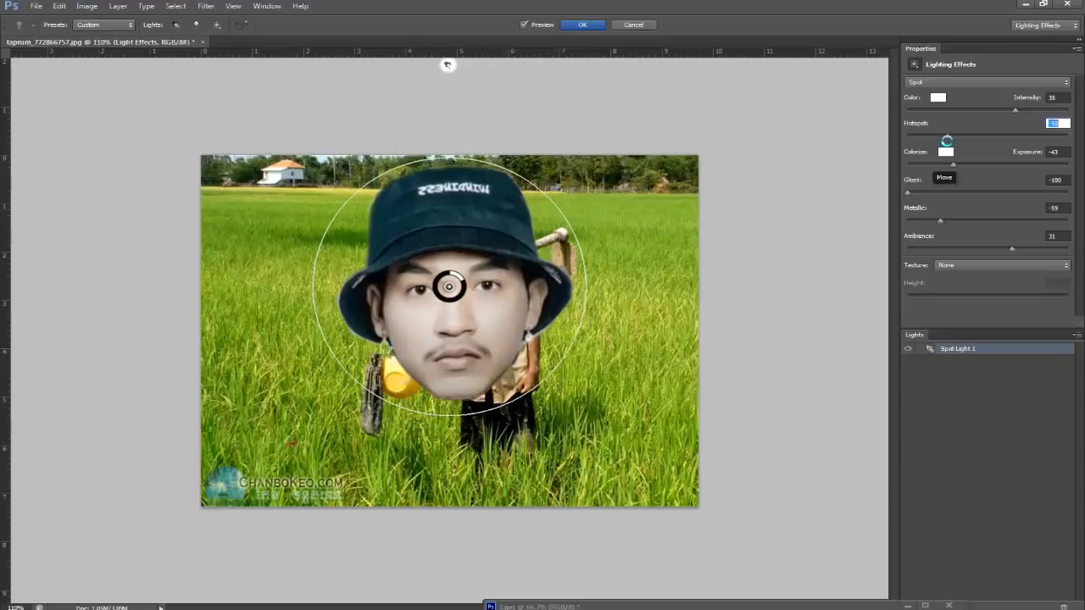
Set the spot light's gloss to -100, exposure to -48, hotspot to -56, ambience to 7 and intensity to 34
click(934, 193)
drag(934, 195, 900, 203)
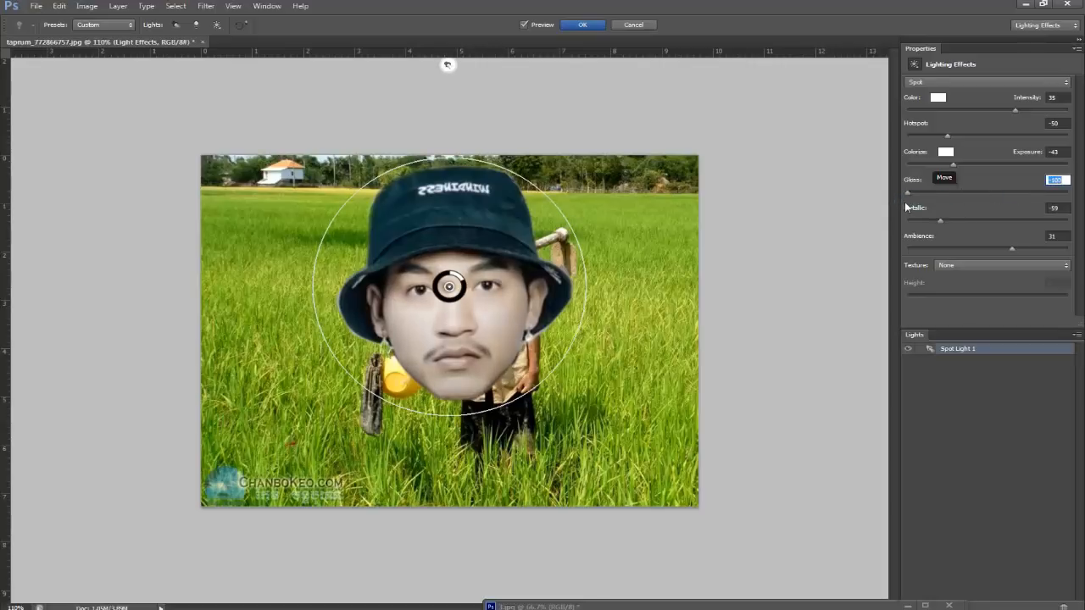
drag(963, 166, 941, 141)
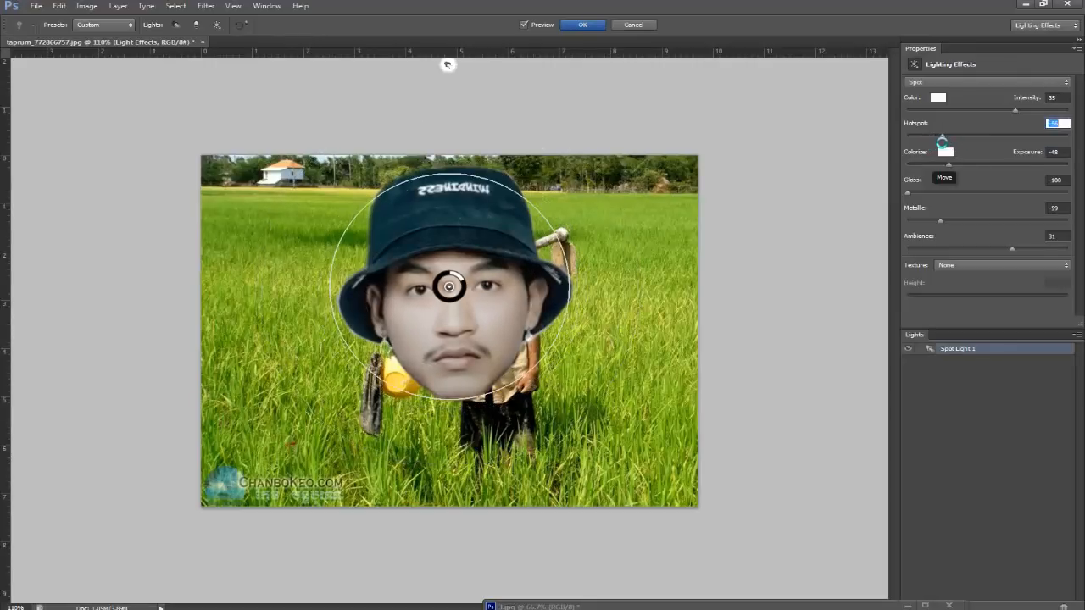
drag(1012, 249, 989, 250)
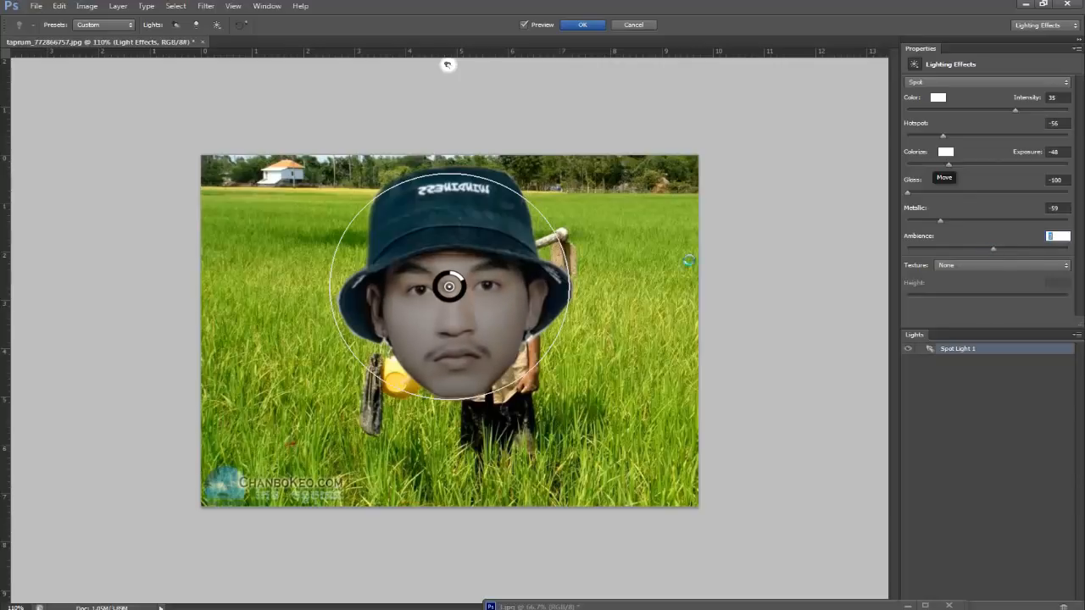
drag(457, 282, 461, 281)
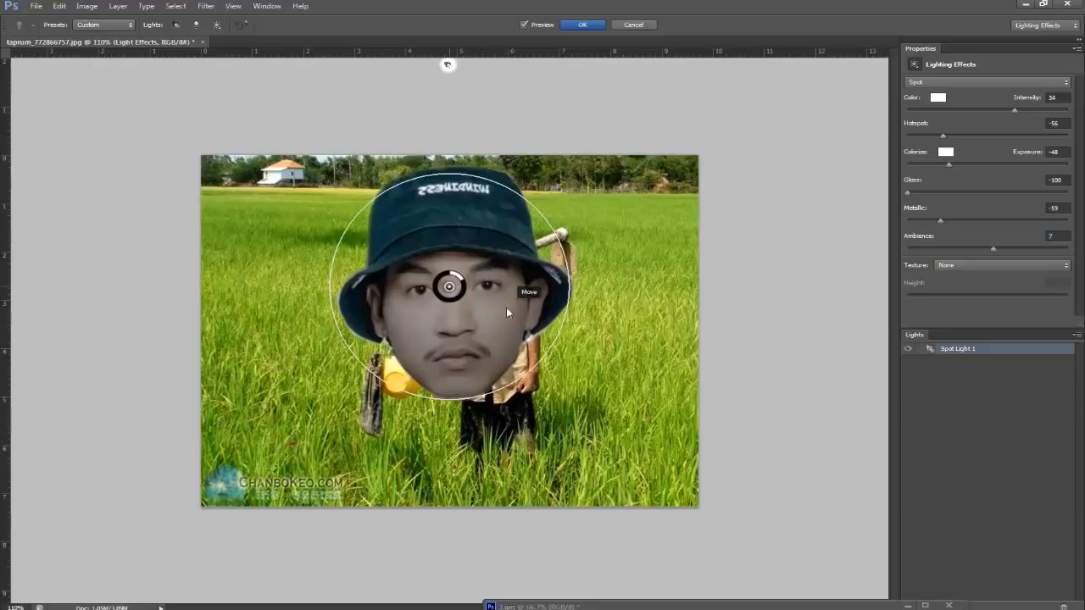
Raise the spot light's gloss to 4 and its exposure to -31
click(939, 194)
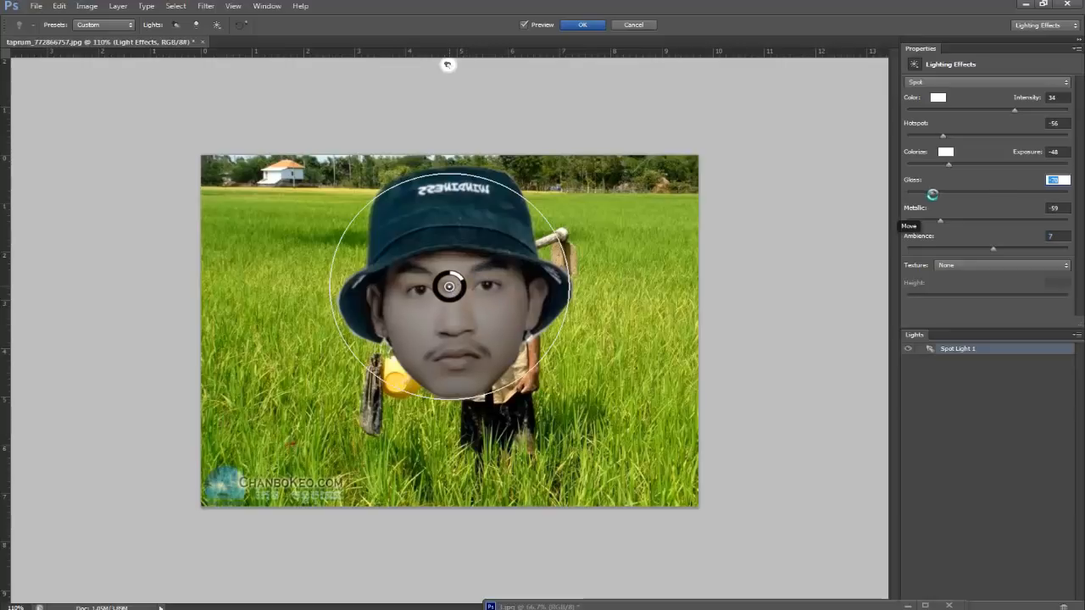
drag(939, 194, 956, 165)
click(963, 165)
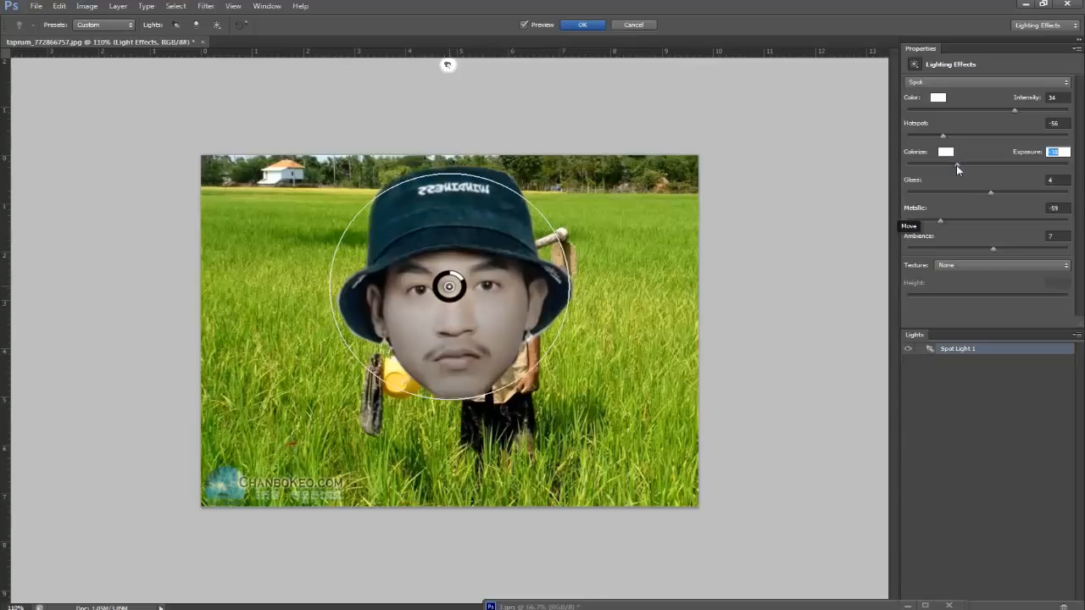
drag(956, 165, 953, 168)
click(962, 166)
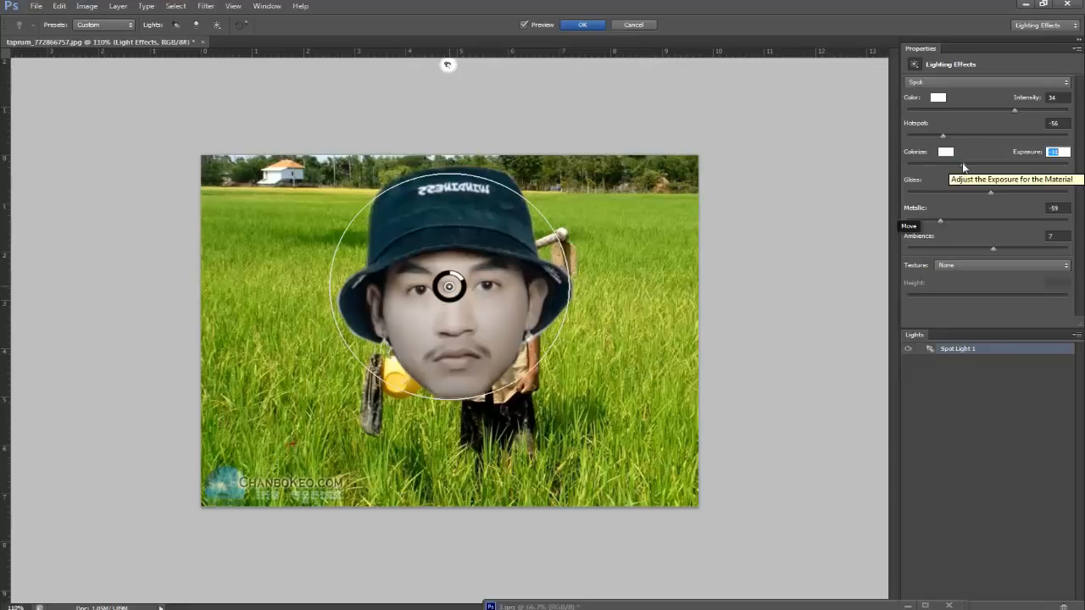
Set the spot light's intensity to 33 and ambience to 19, and apply the lighting to the face
drag(1010, 106, 1006, 108)
click(1011, 109)
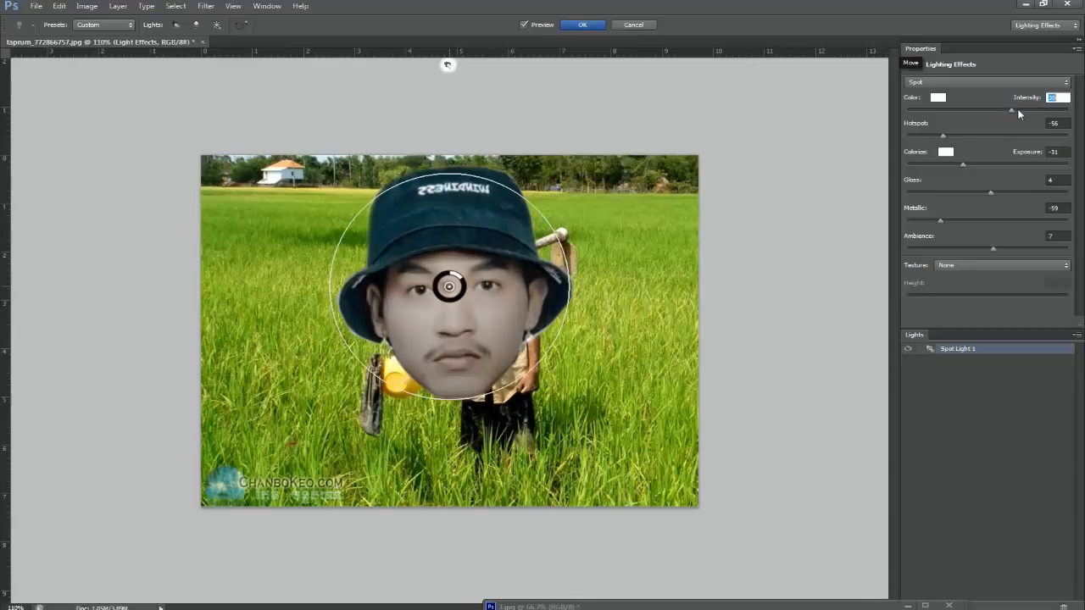
drag(1011, 109, 1017, 110)
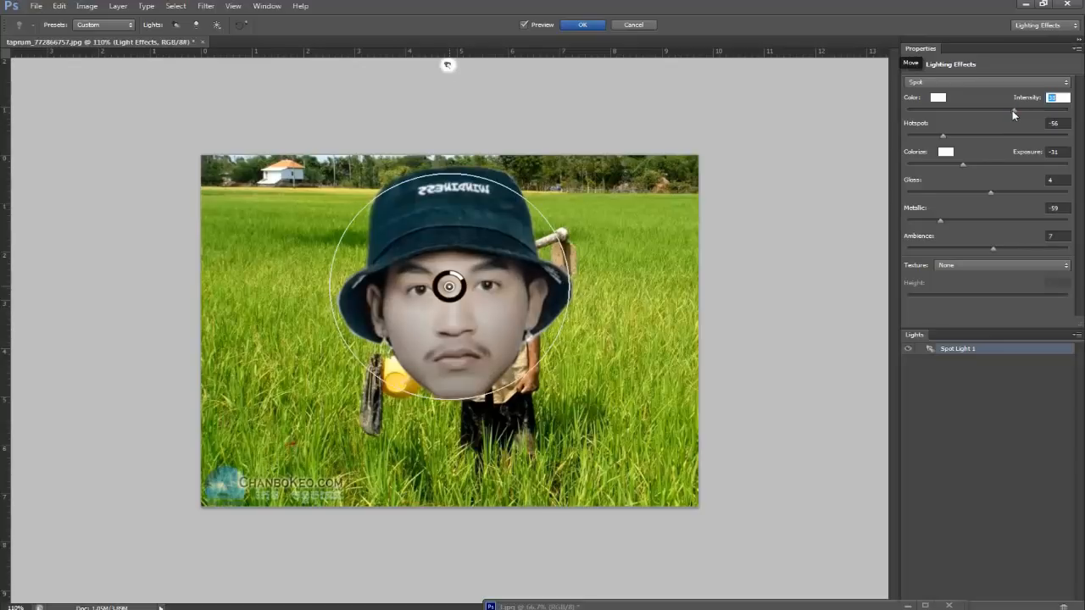
click(1011, 249)
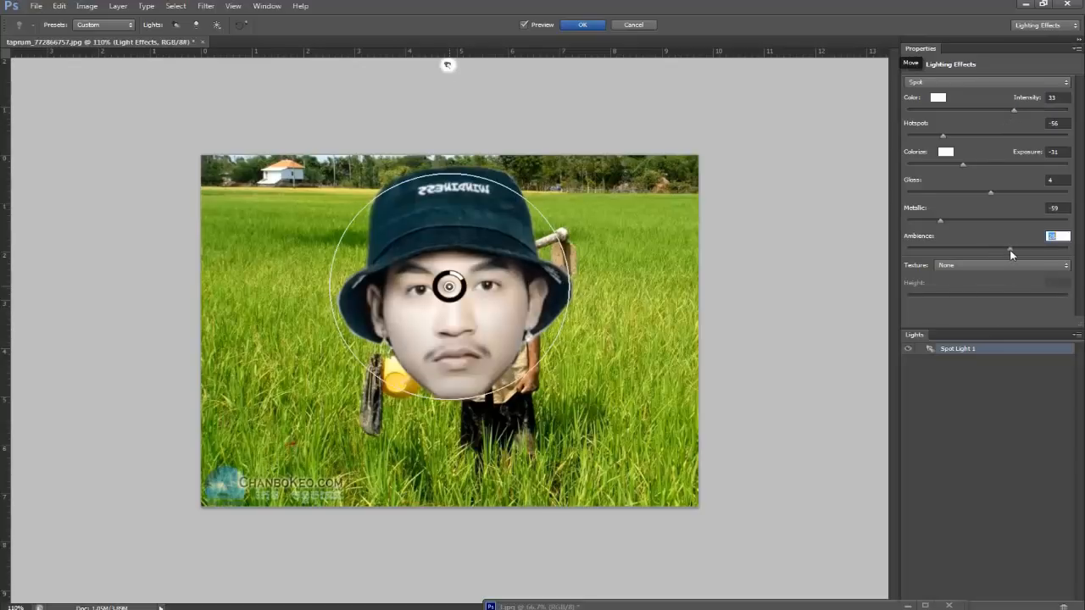
drag(1001, 251, 986, 251)
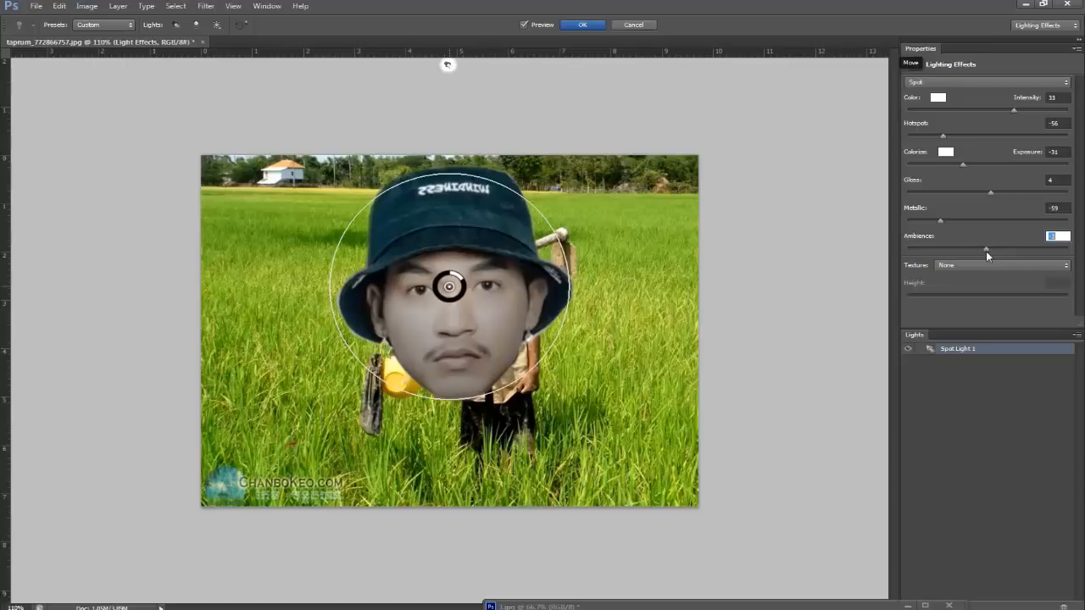
click(1009, 251)
click(1003, 250)
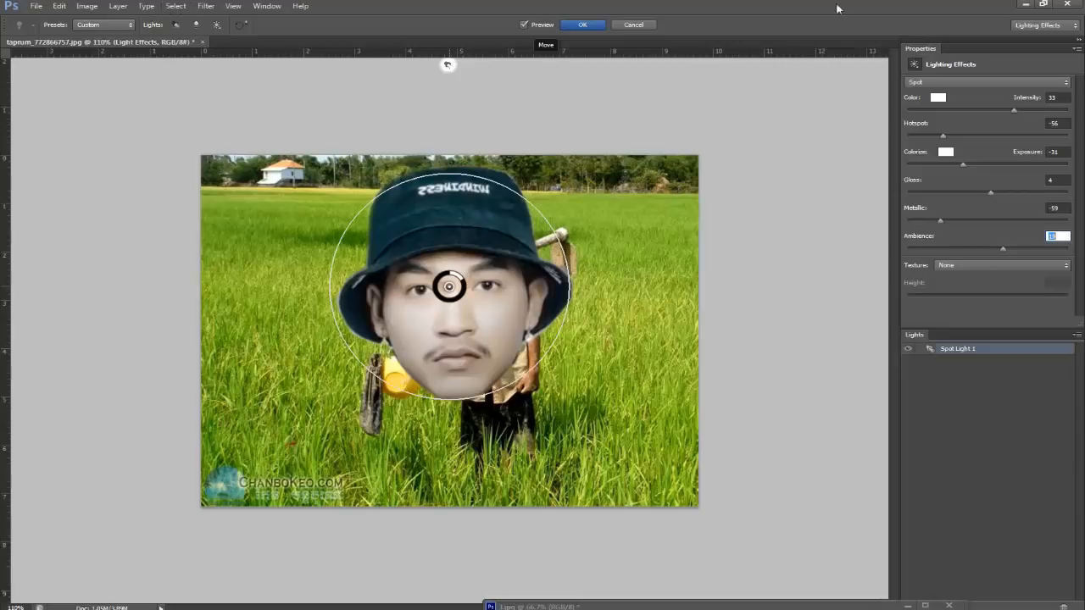
click(582, 25)
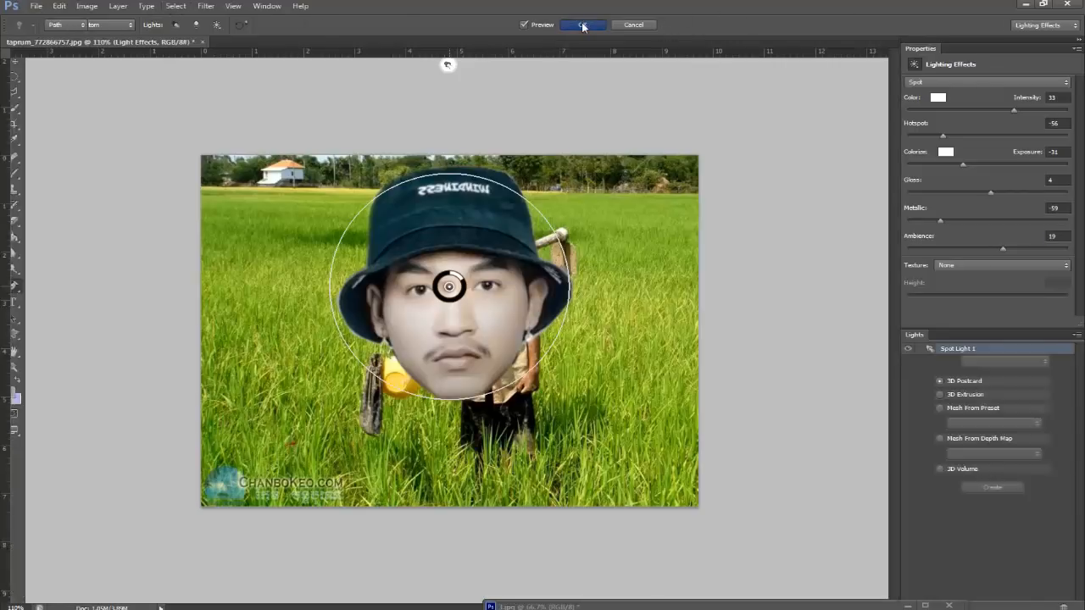
key(p)
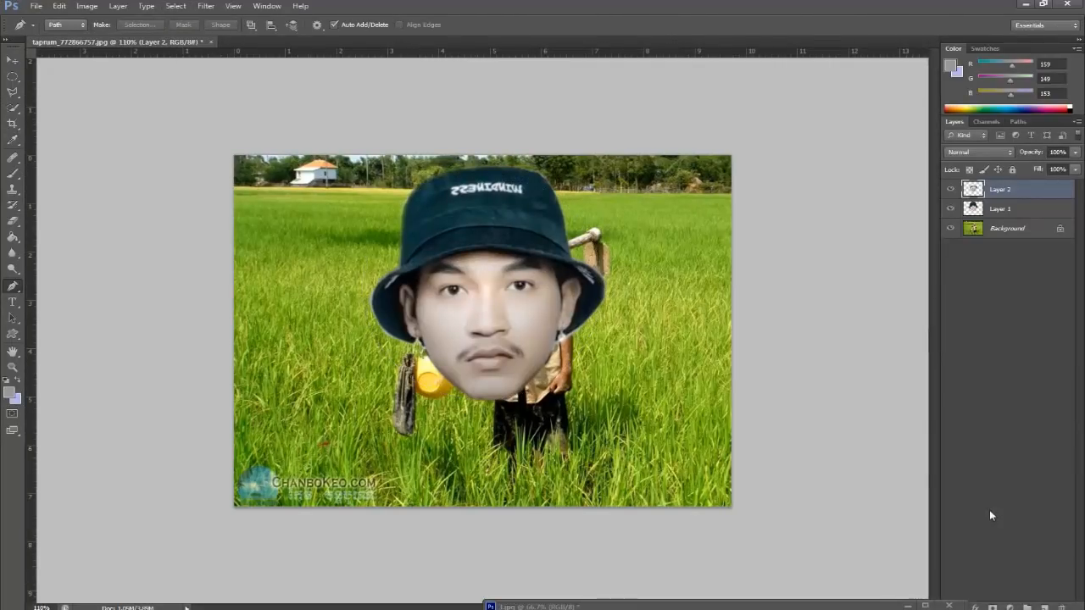
Start a custom Levels adjustment on the face layer, setting the midtone input to 0.47 and the white input to 235
click(87, 6)
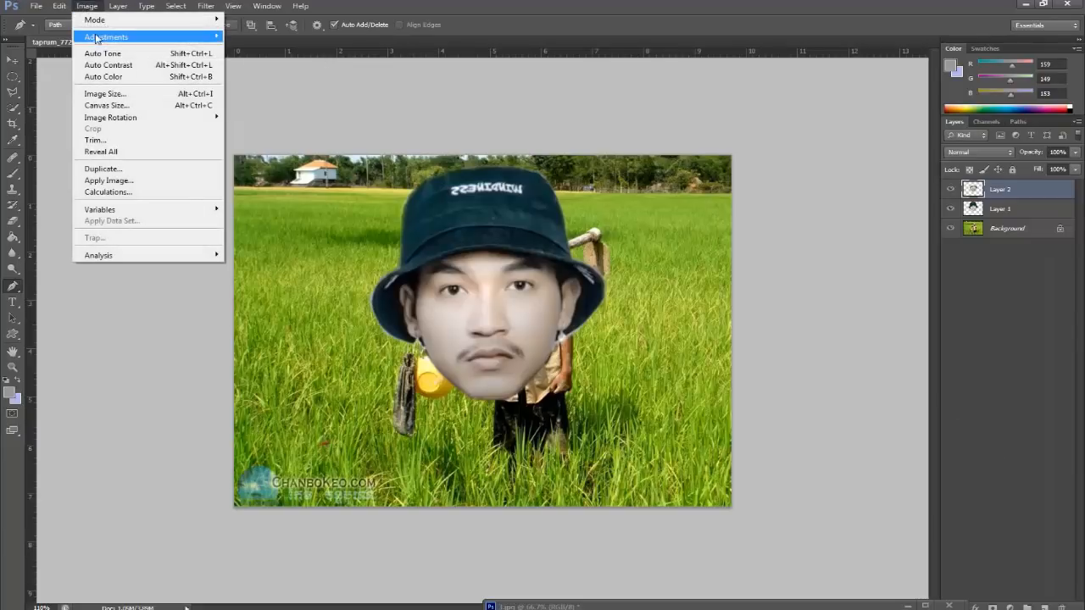
mouse_move(97, 37)
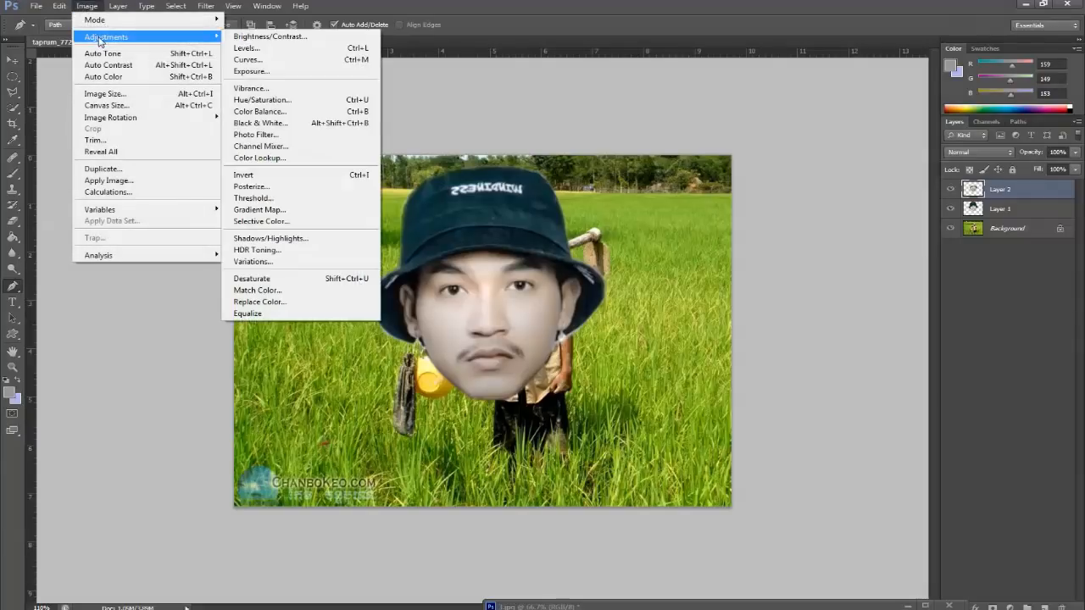
click(270, 52)
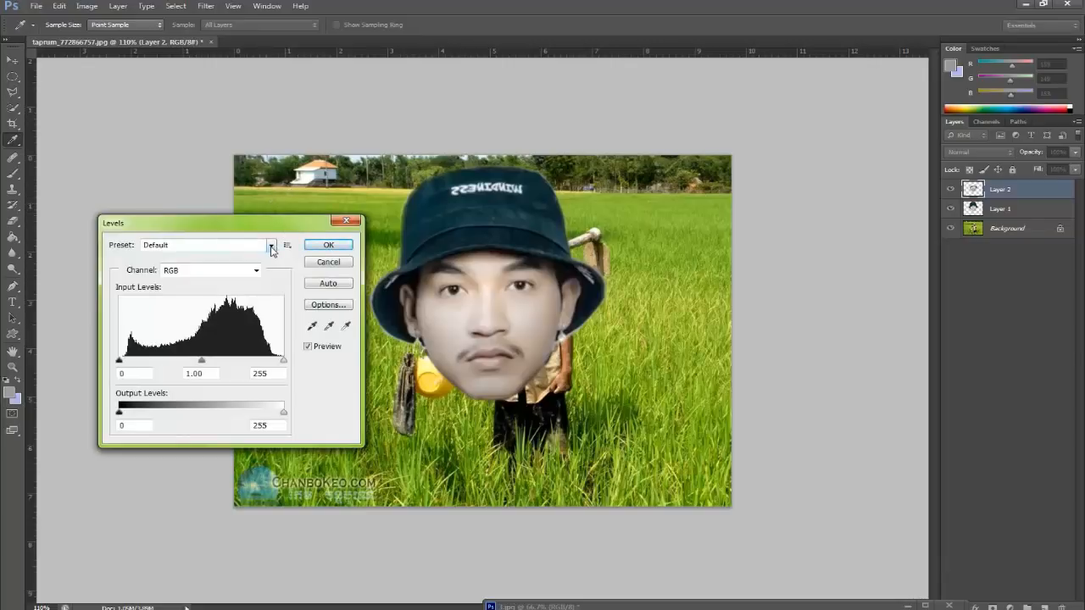
click(271, 248)
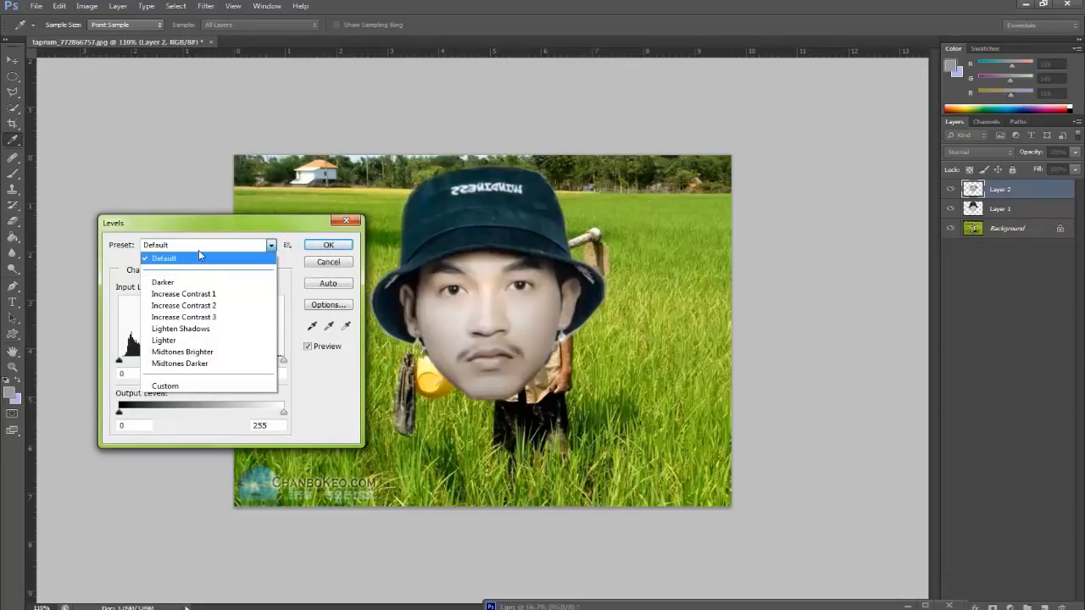
click(204, 386)
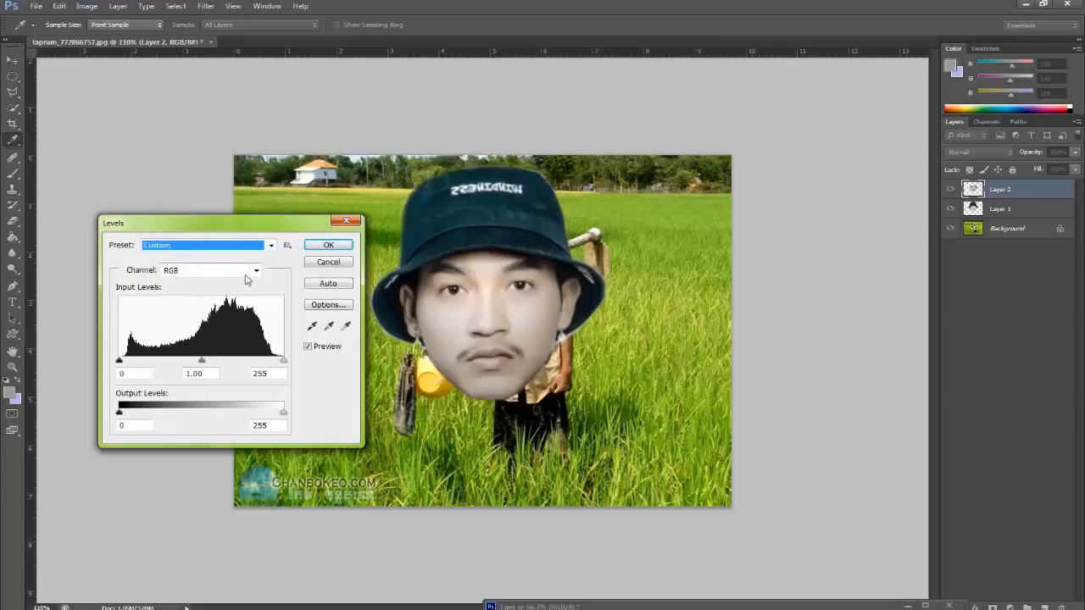
drag(204, 362, 272, 363)
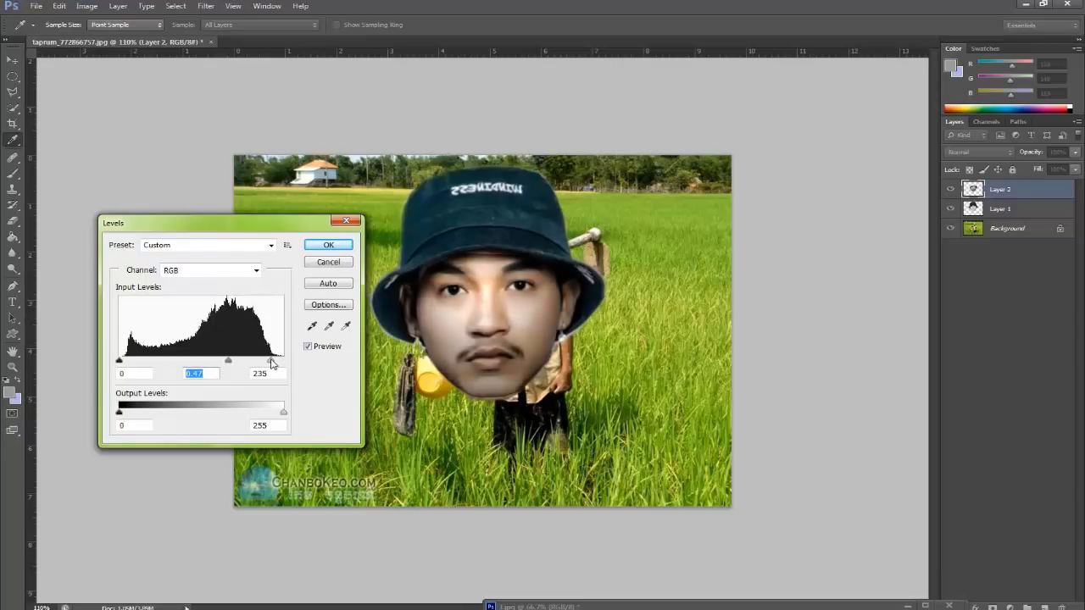
Set the Levels black input to 33 and white input to 227, lower the black input slightly, and apply the adjustment
drag(118, 362, 141, 364)
drag(273, 364, 266, 364)
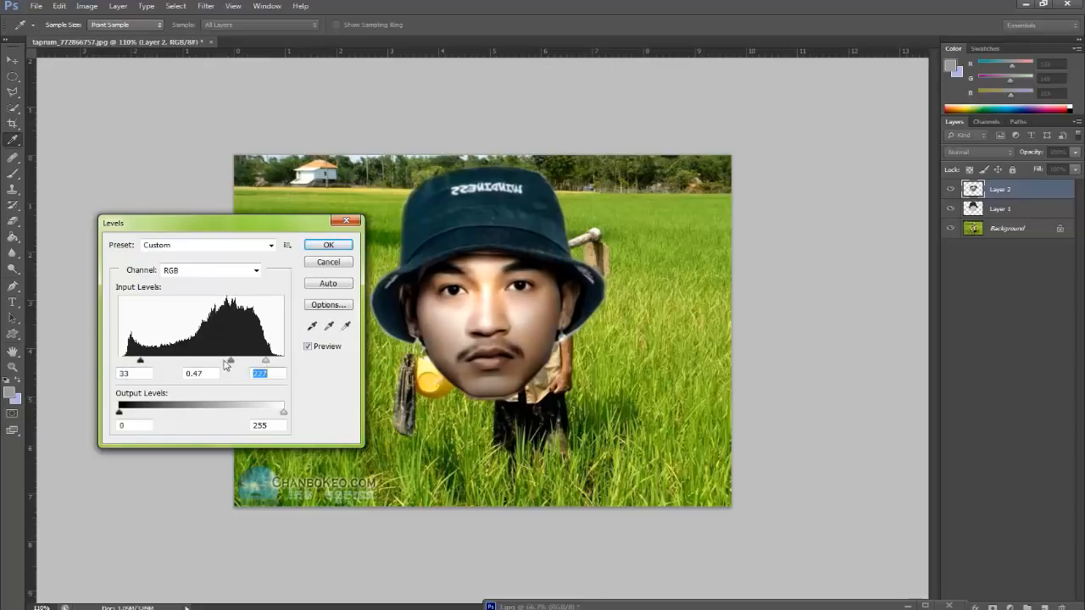
mouse_move(143, 363)
mouse_down()
mouse_move(158, 363)
mouse_move(136, 363)
mouse_up()
click(136, 361)
click(341, 246)
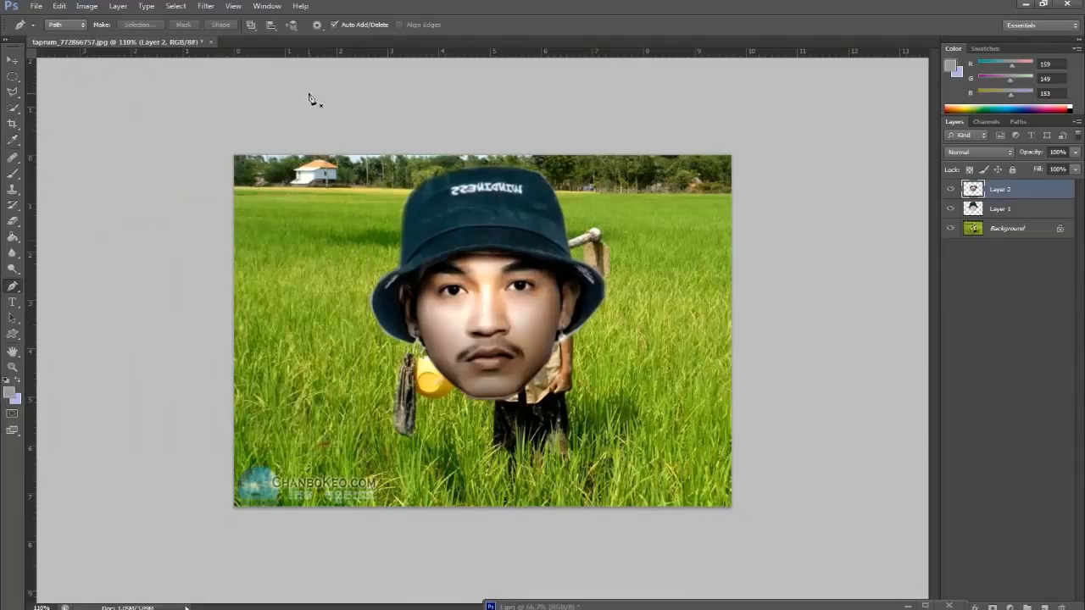
Apply Hue/Saturation to the face layer with hue -3, saturation -25 and lightness -13
click(90, 7)
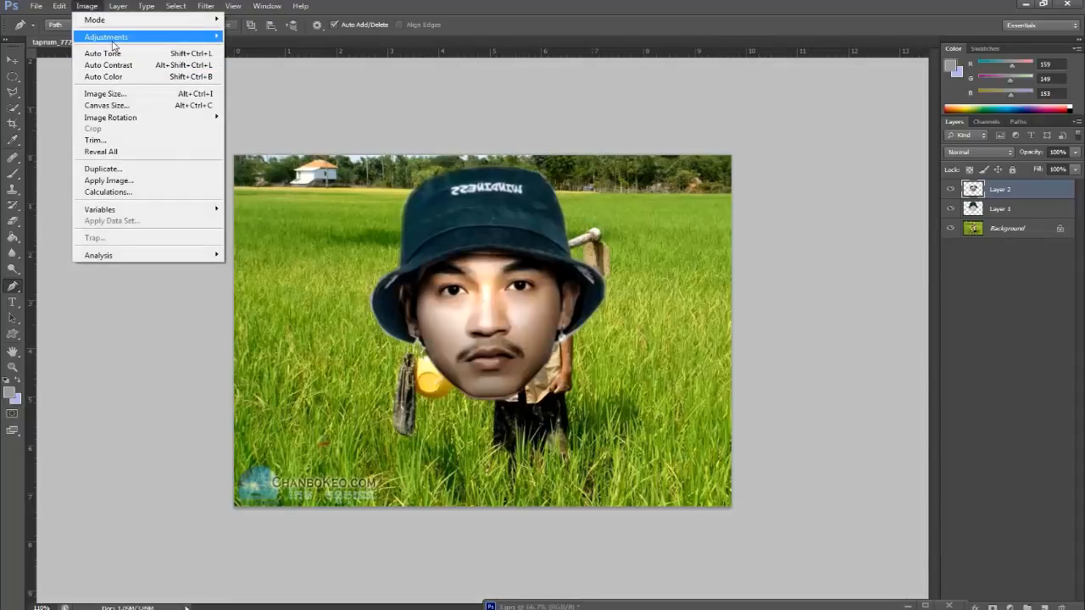
mouse_move(115, 39)
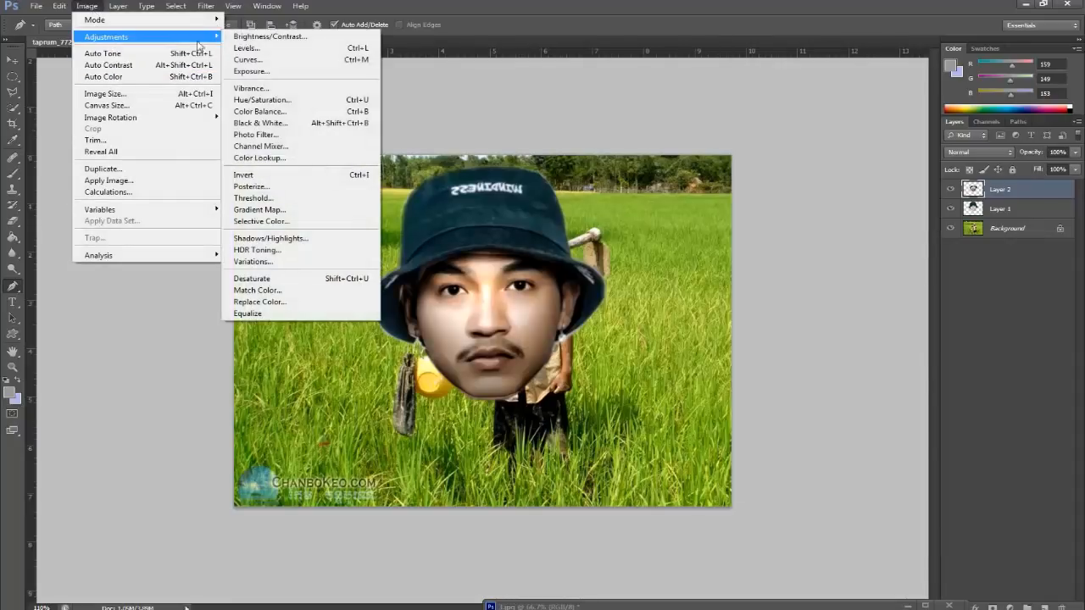
click(280, 100)
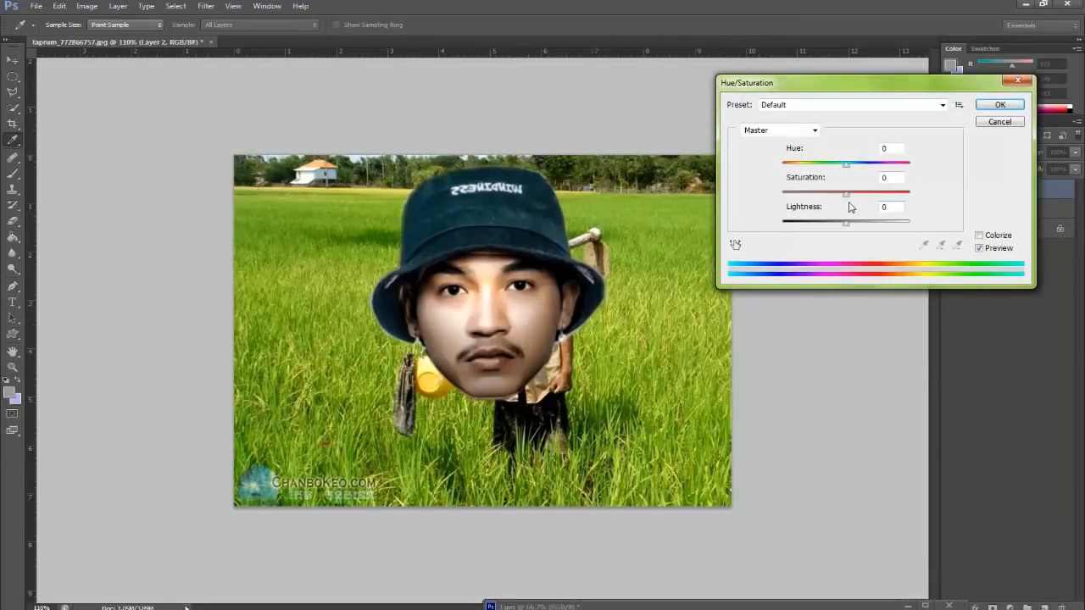
drag(844, 197, 845, 172)
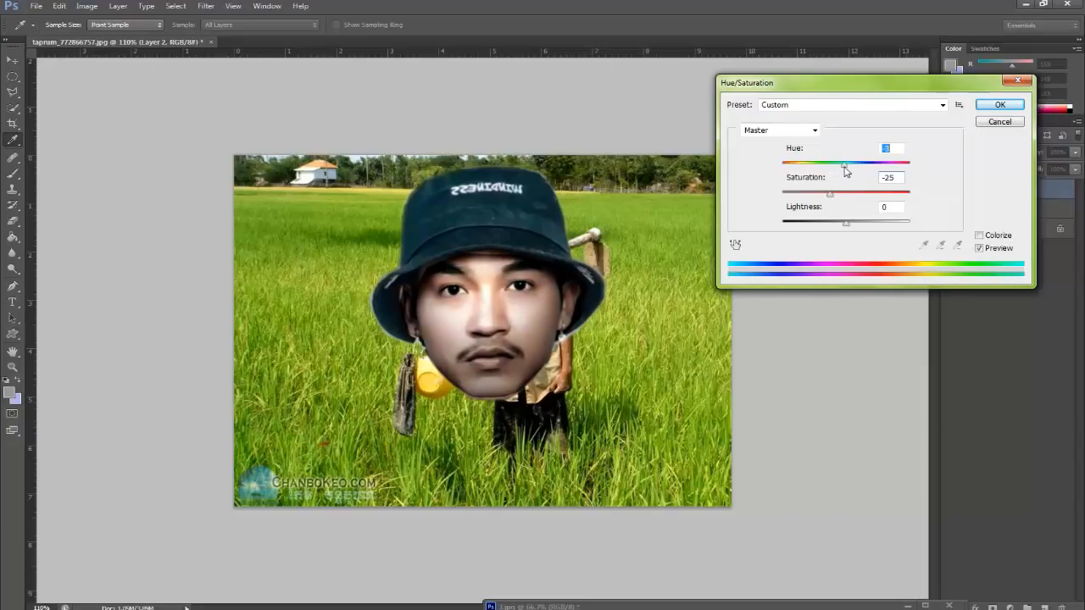
drag(846, 223, 838, 227)
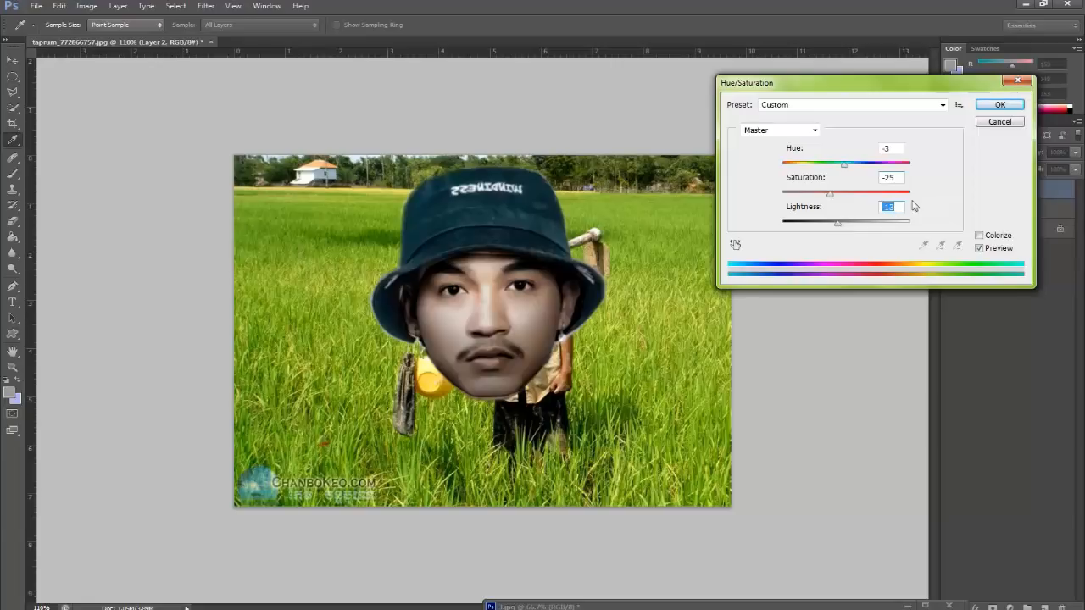
click(1000, 111)
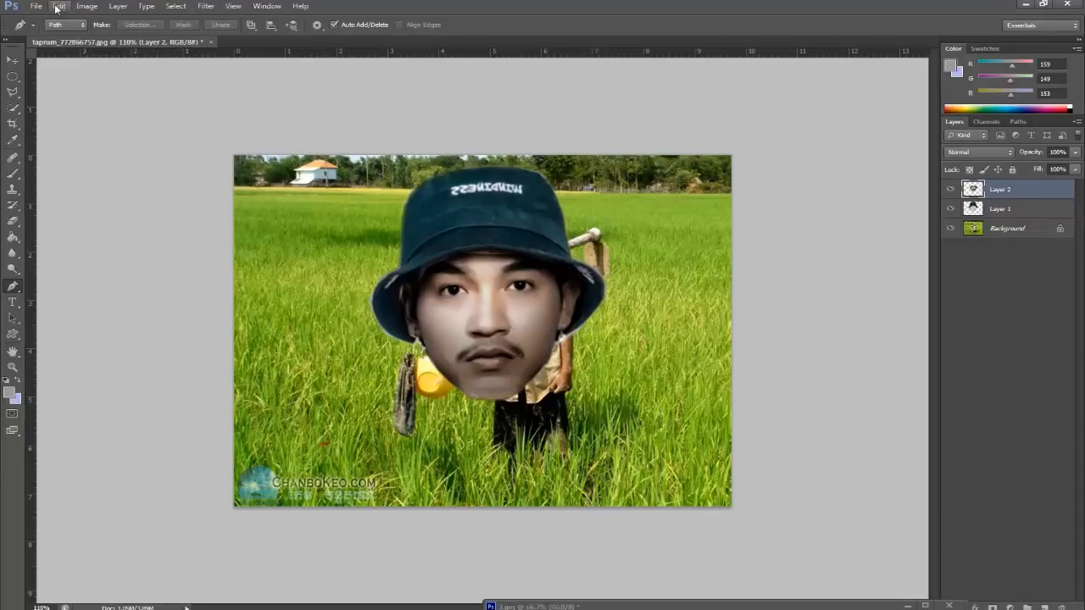
Apply Brightness/Contrast to the face layer with brightness -33 and contrast 10
click(86, 6)
mouse_move(105, 39)
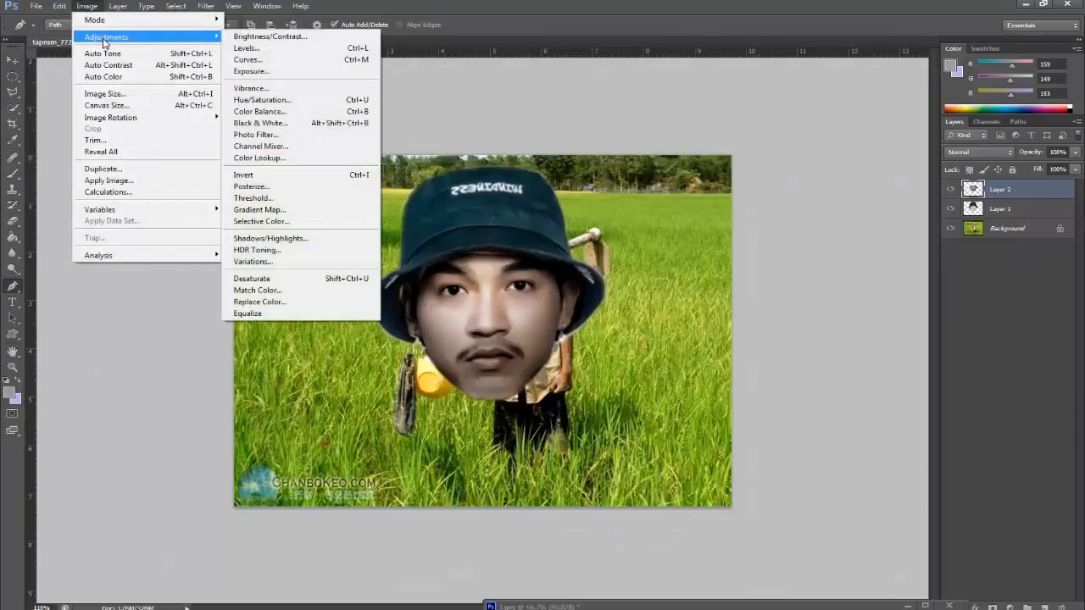
click(284, 38)
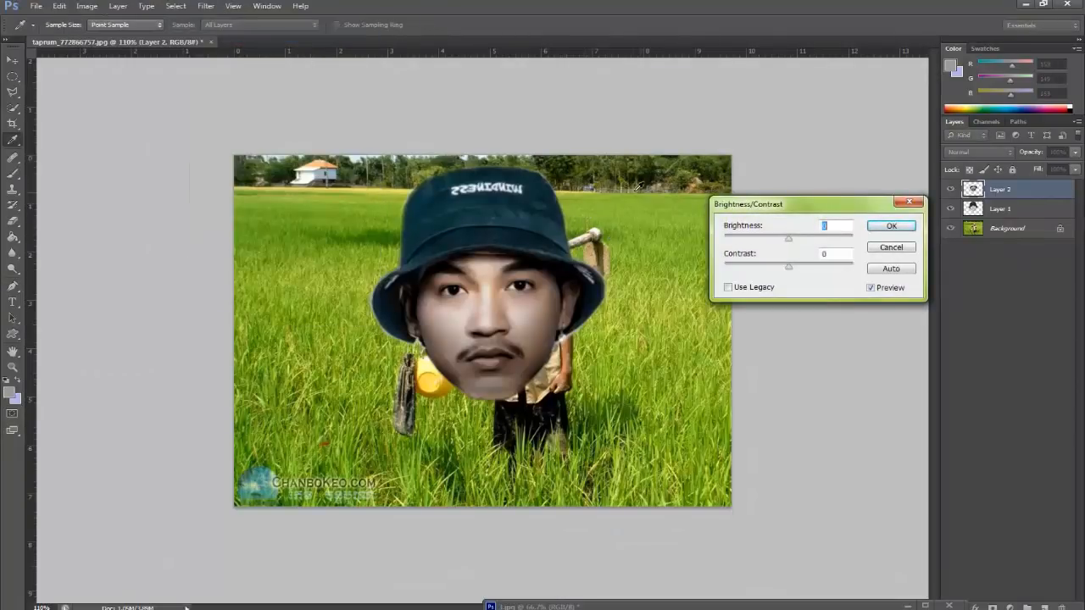
drag(806, 203, 740, 255)
drag(723, 292, 731, 330)
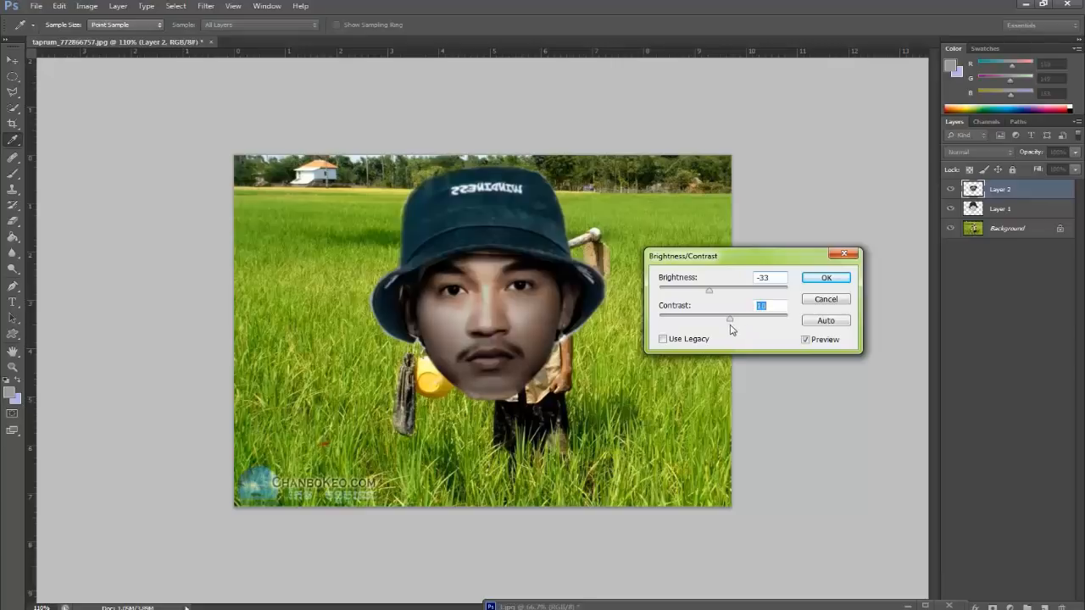
click(826, 279)
key(p)
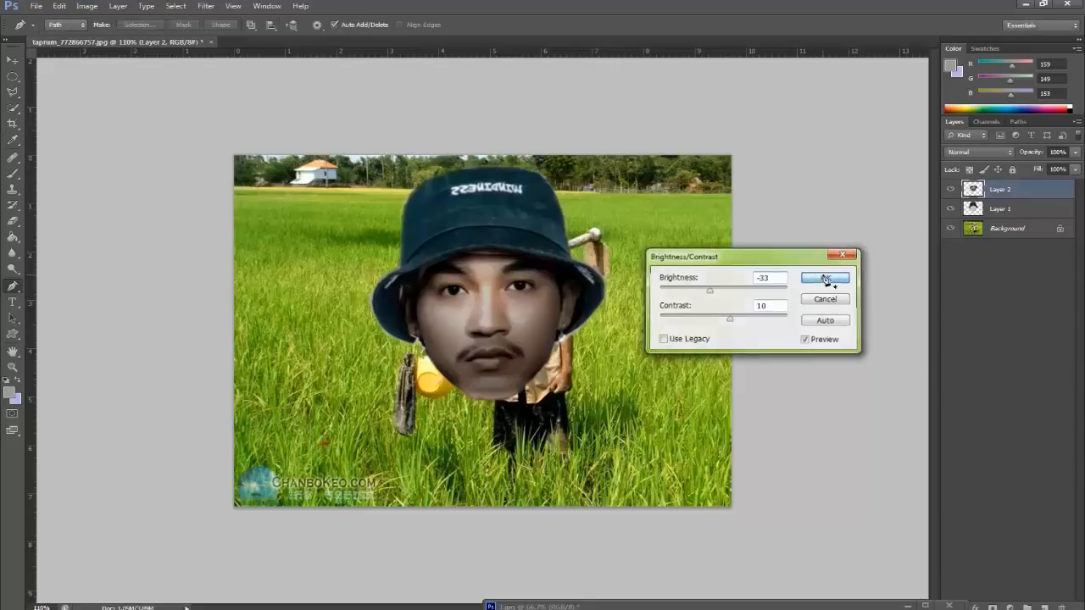
Apply Color Balance to the face's midtones with cyan-red +31, magenta-green +17 and yellow-blue -11
click(88, 8)
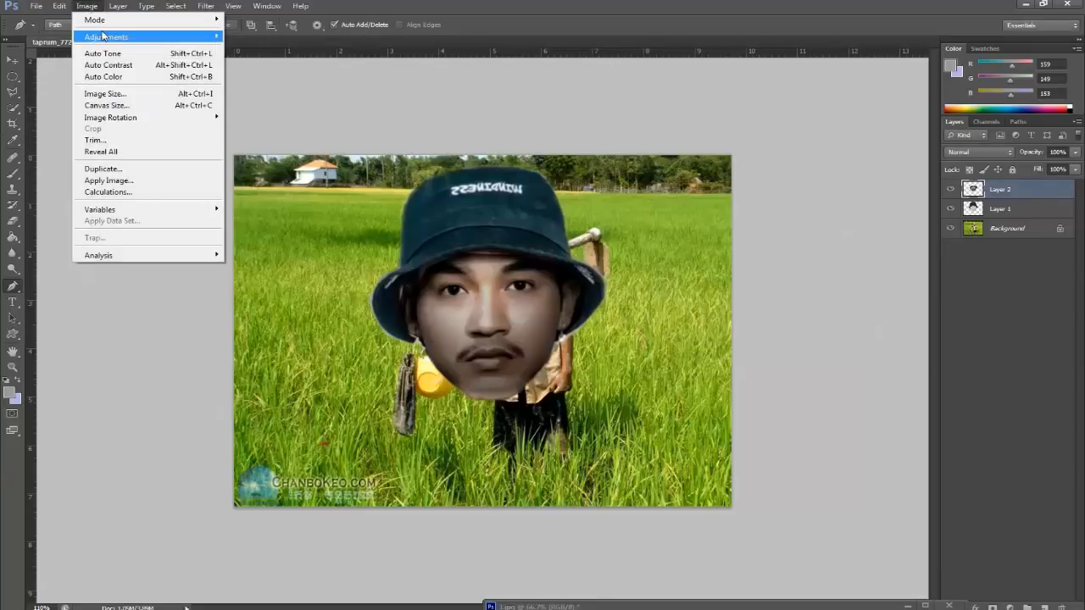
mouse_move(123, 38)
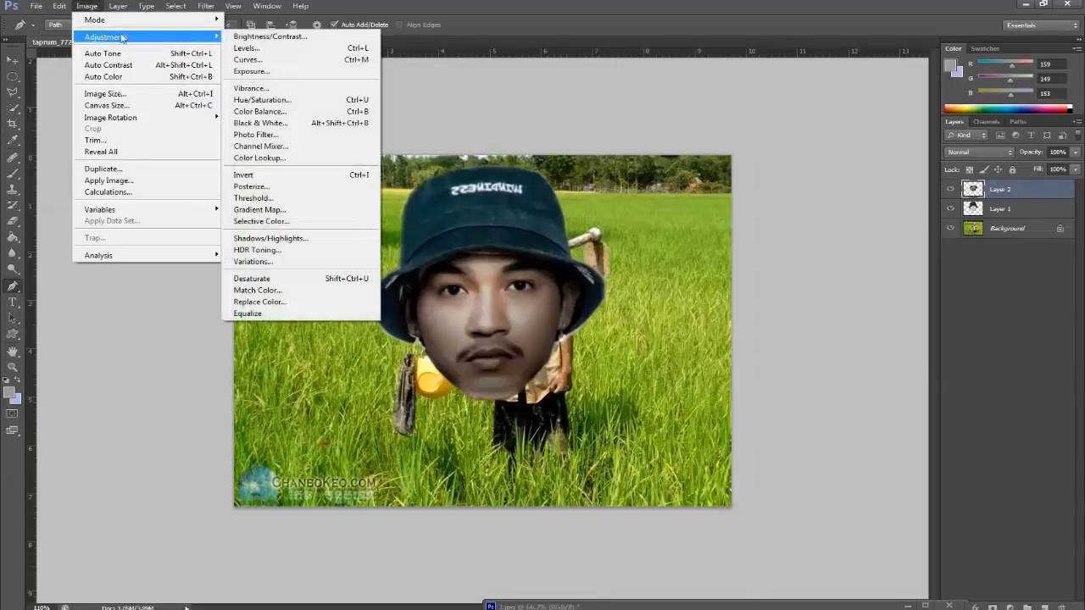
click(272, 112)
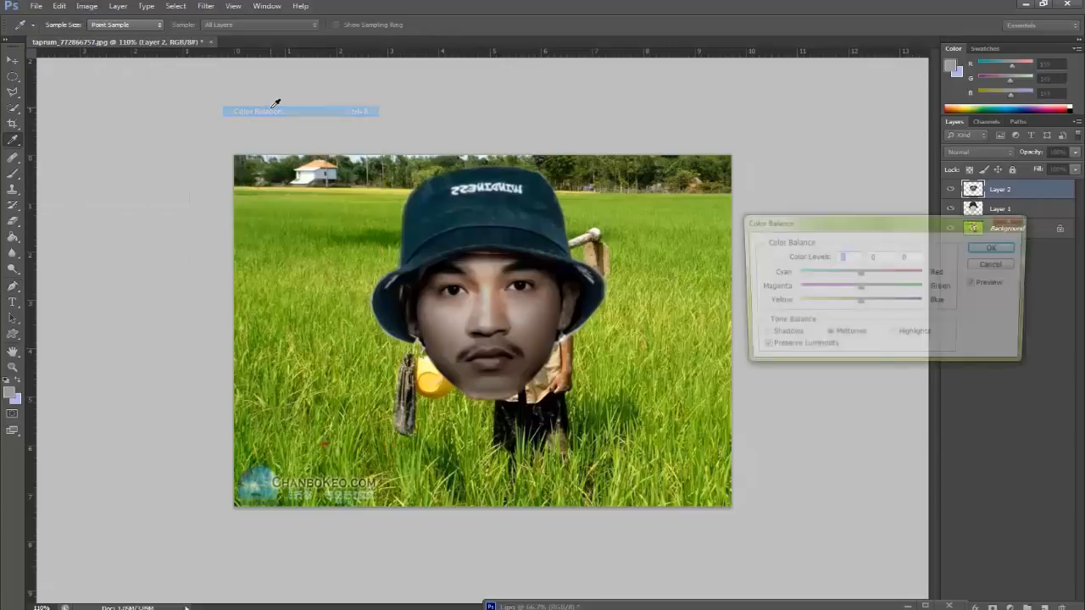
click(873, 273)
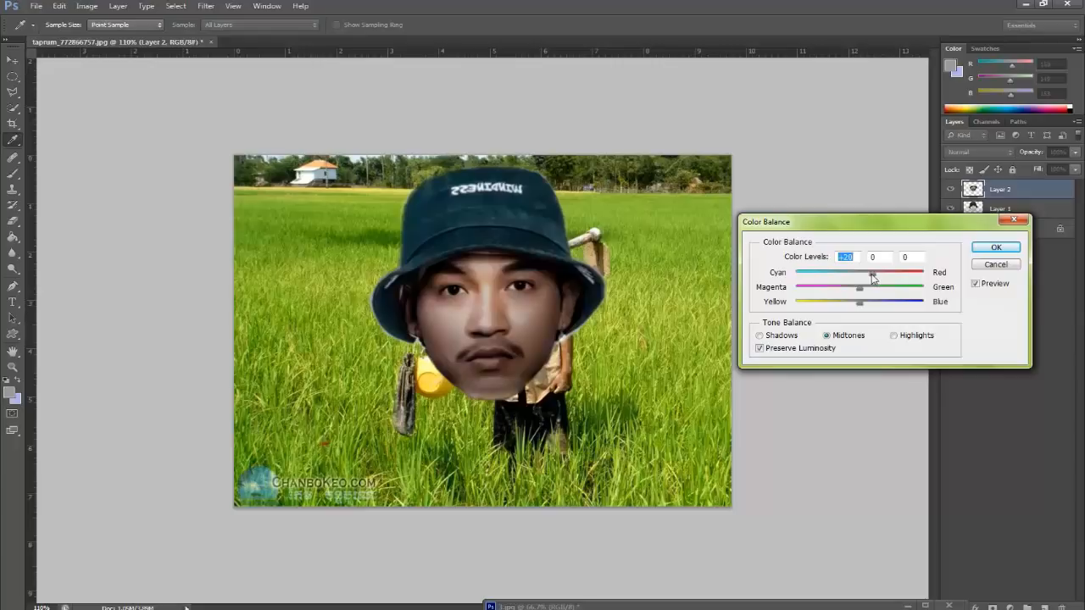
drag(877, 278, 852, 303)
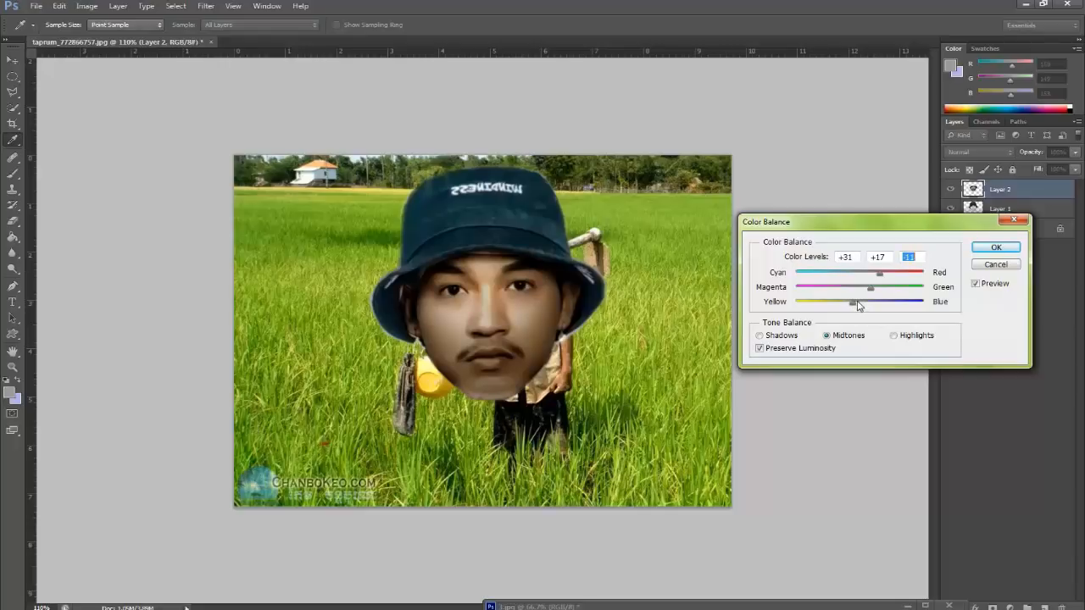
click(992, 251)
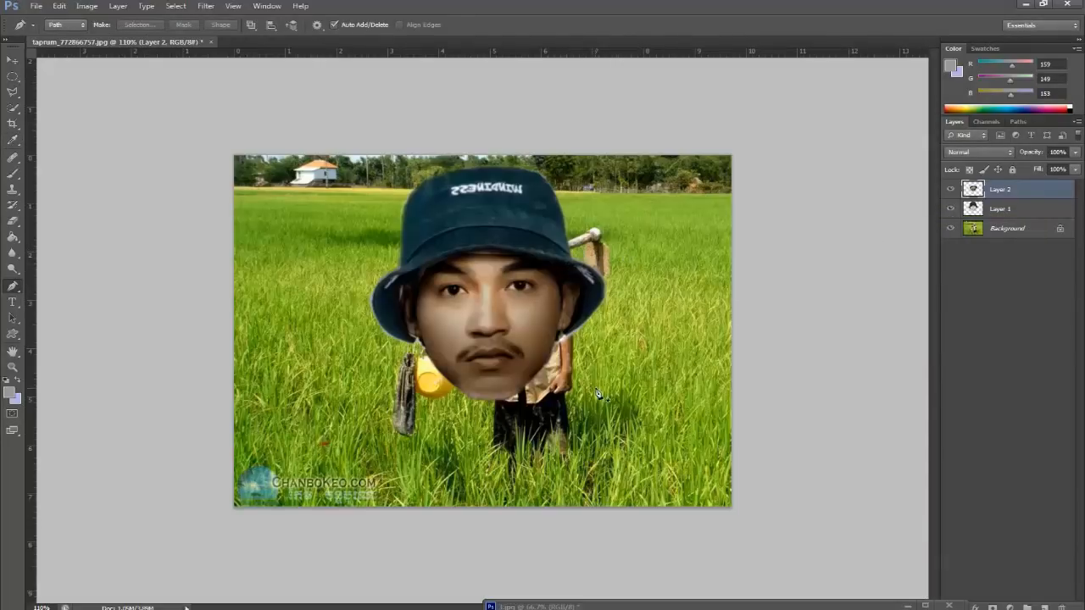
click(11, 62)
key(ctrl+t)
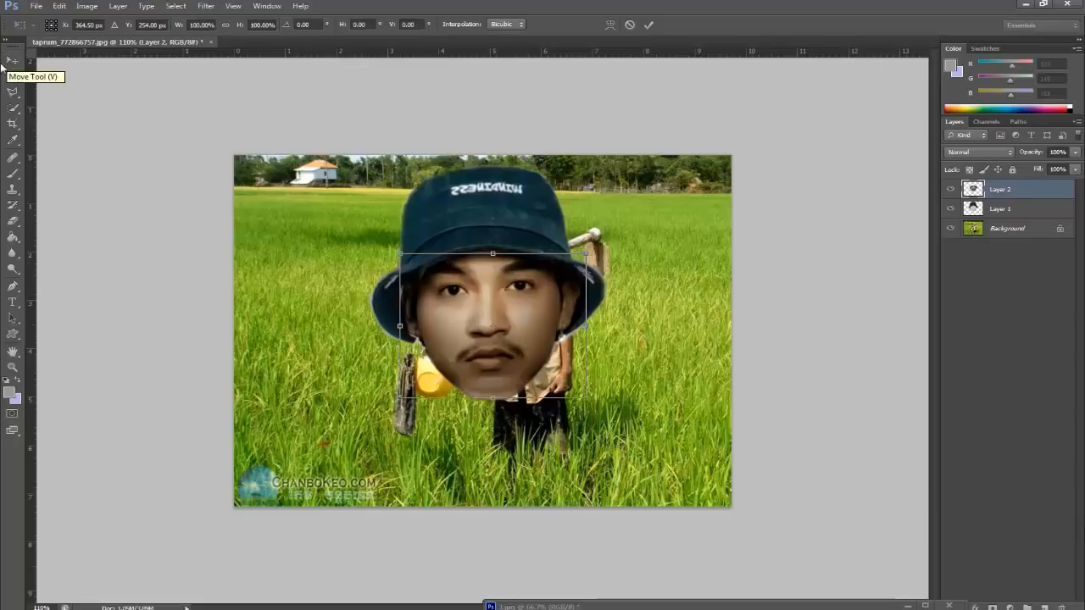
key(Return)
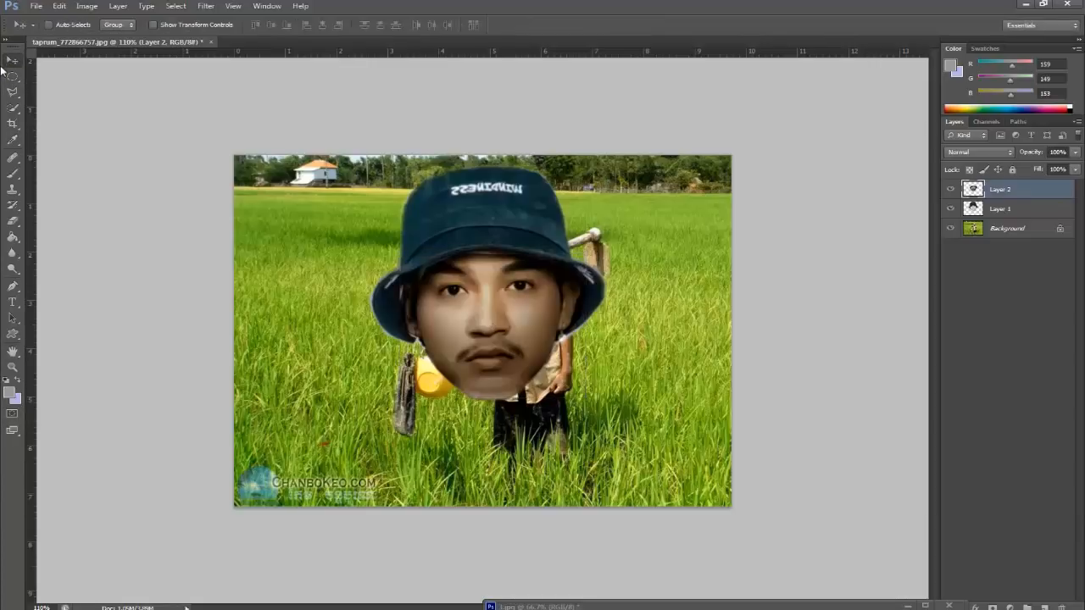
Merge the face layer (Layer 2) with the hat and head layer (Layer 1)
shift+click(1040, 208)
right_click(1033, 194)
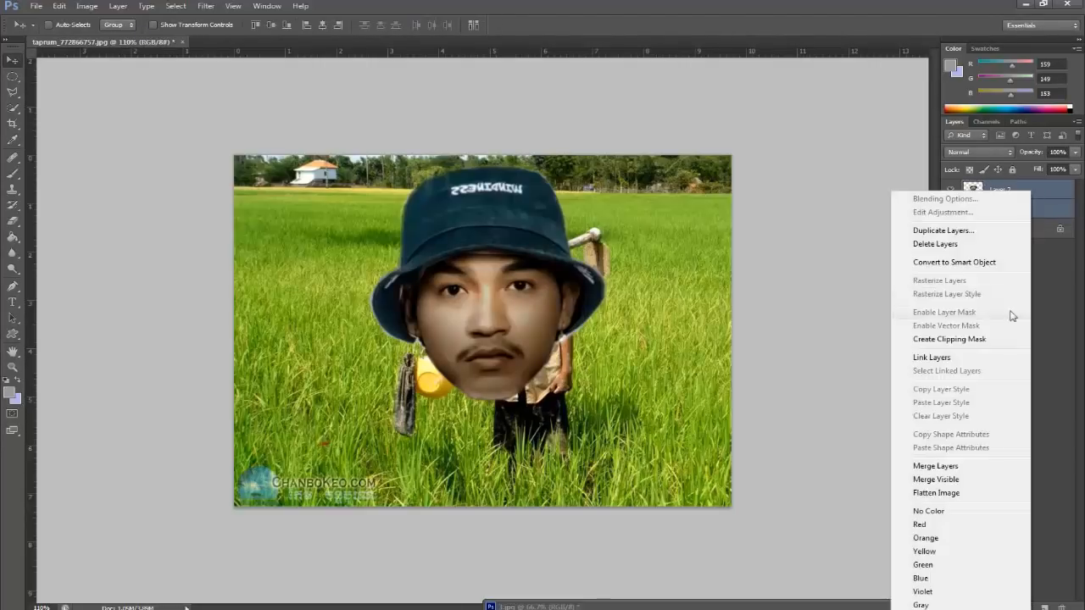
click(951, 467)
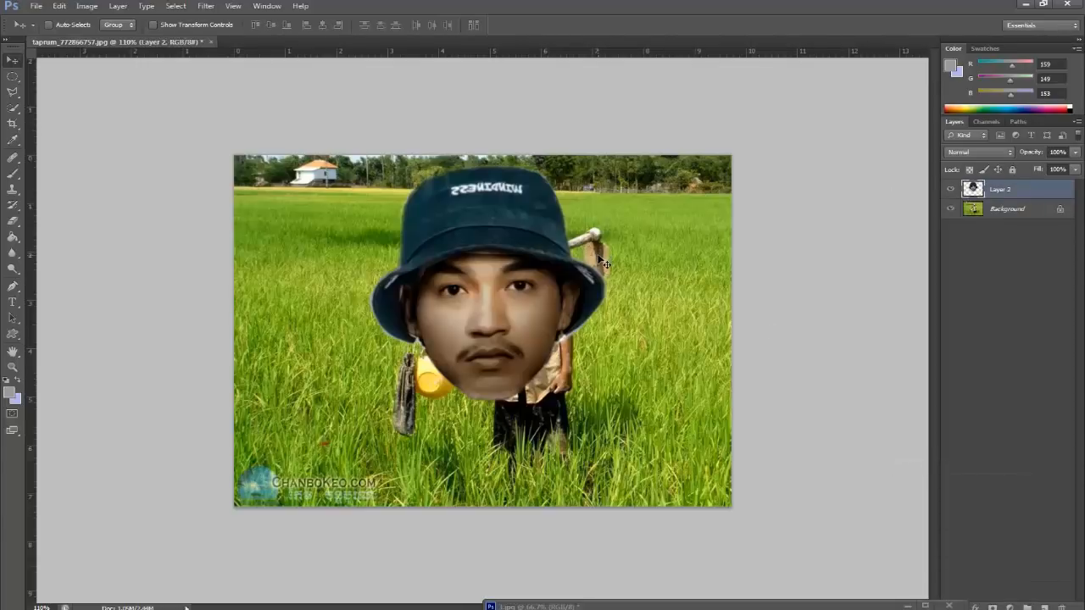
Test-fit the merged head over the boy's head at about 28% scale, enlarge it to about 89%, and apply the transform
key(ctrl+t)
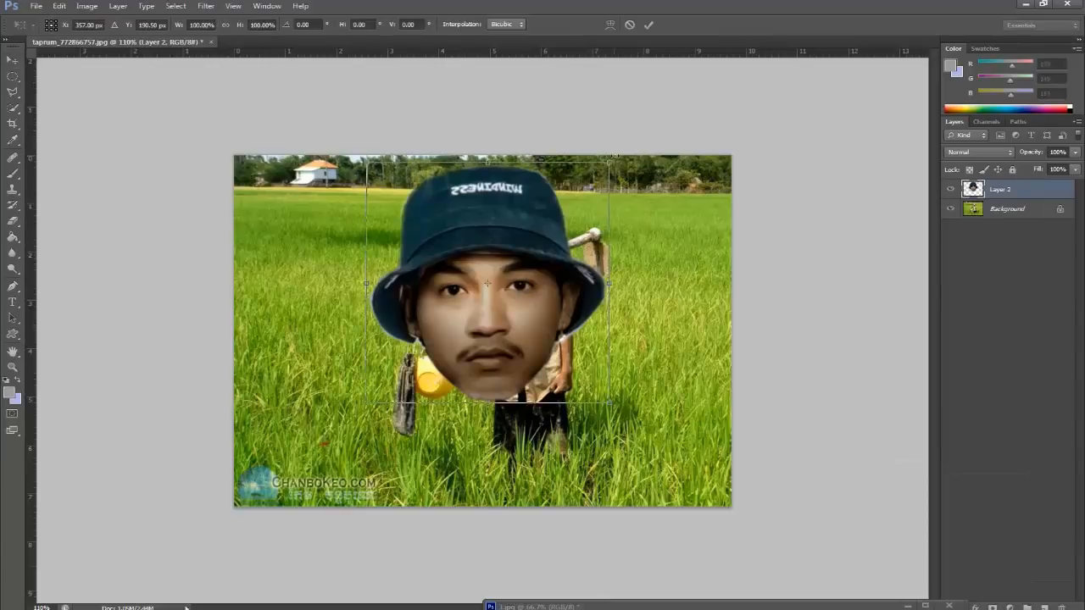
drag(610, 161, 501, 273)
drag(465, 312, 523, 236)
drag(555, 197, 512, 240)
drag(473, 269, 529, 247)
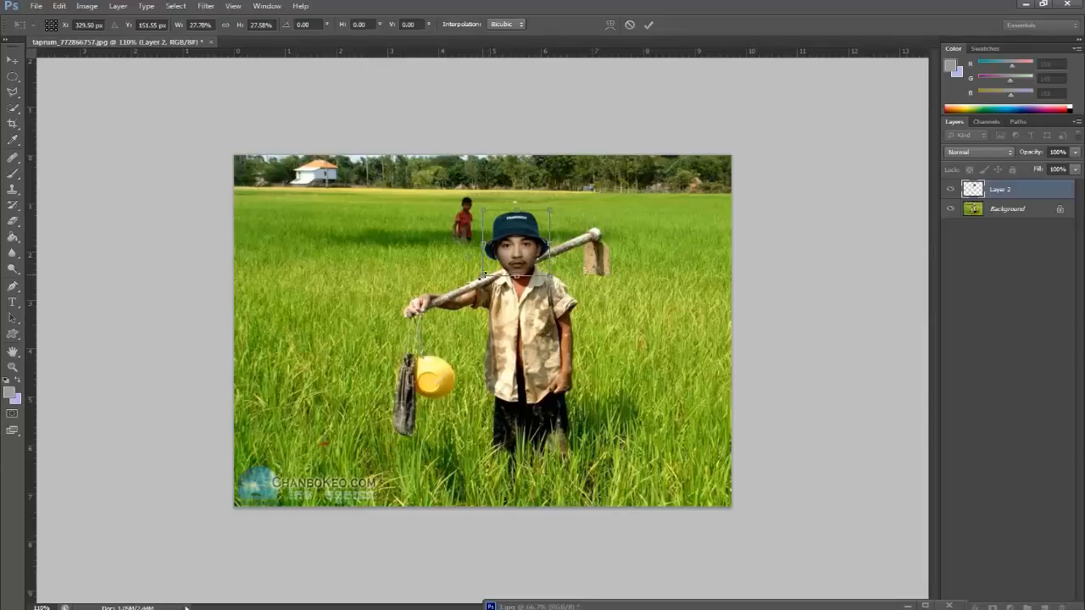
drag(485, 274, 337, 421)
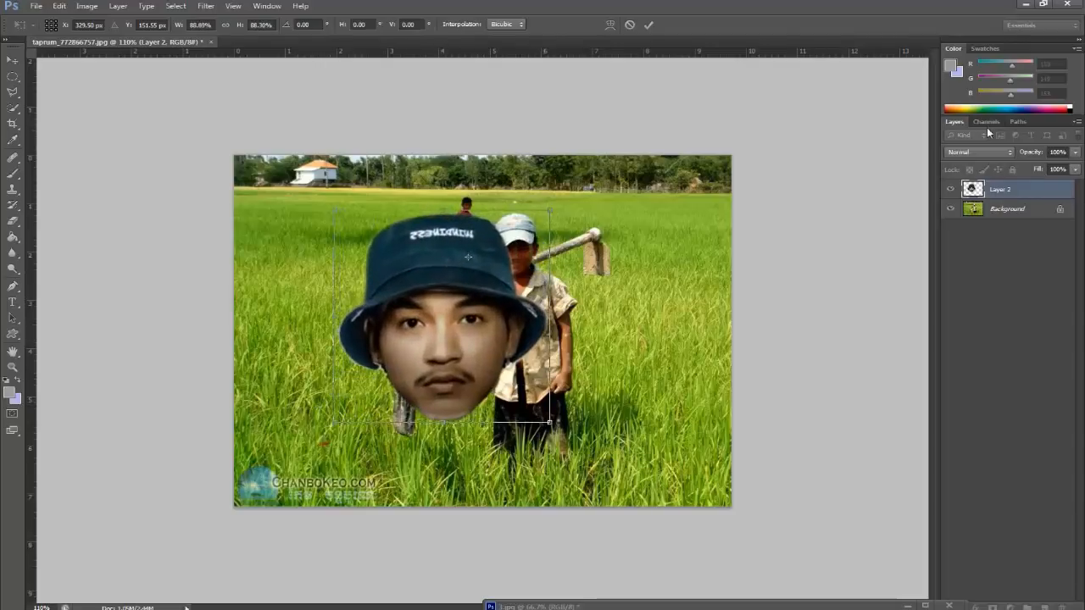
key(Return)
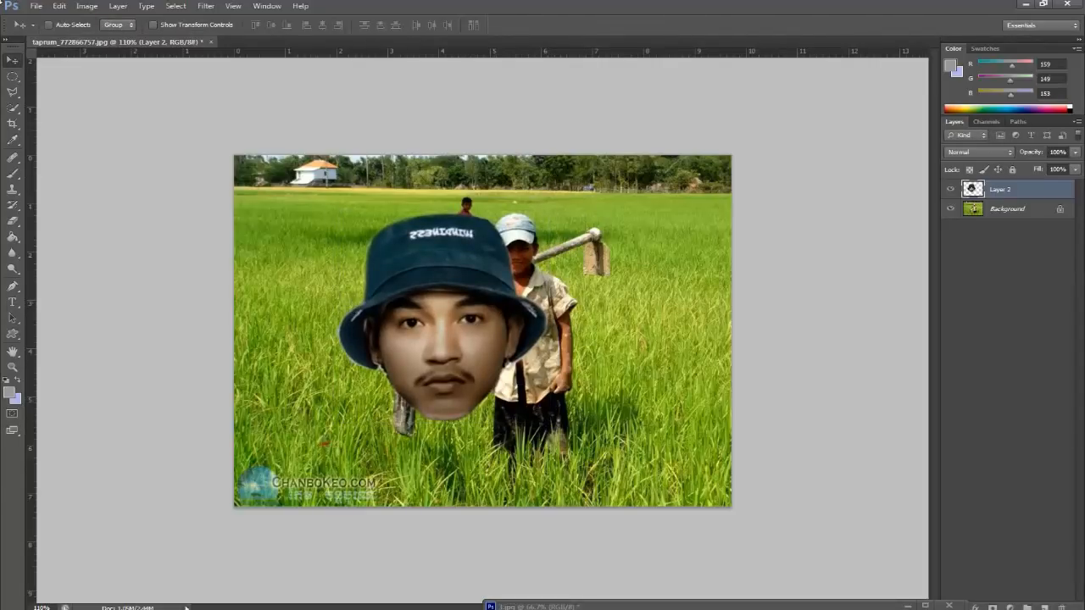
Outline the shaded side of the face, from the chin up along the hat brim and around the ear, with the Pen tool and convert the path to a selection
click(12, 286)
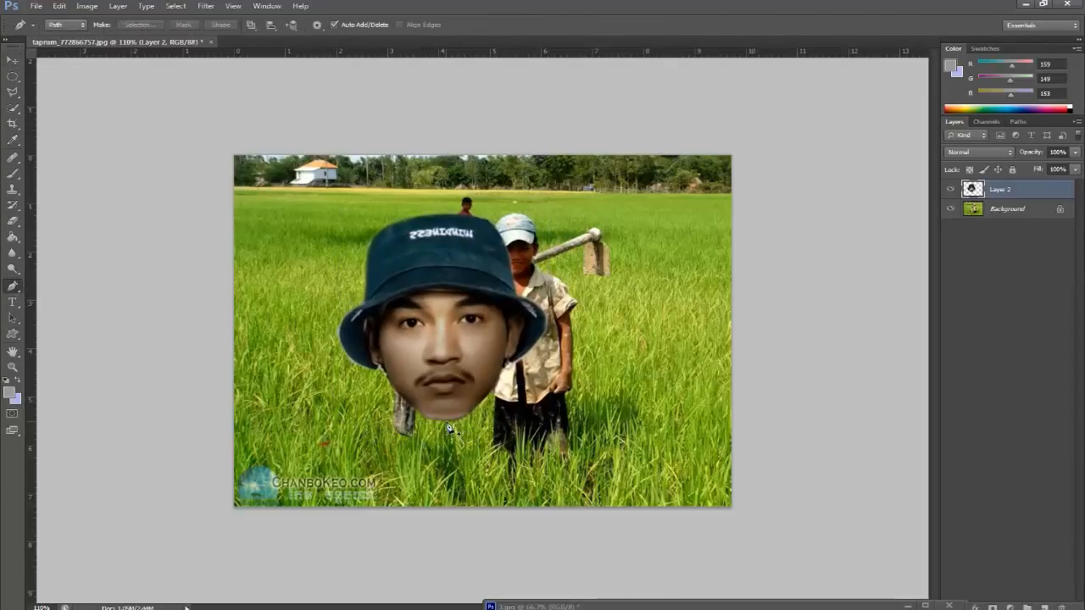
click(429, 413)
drag(429, 412, 426, 406)
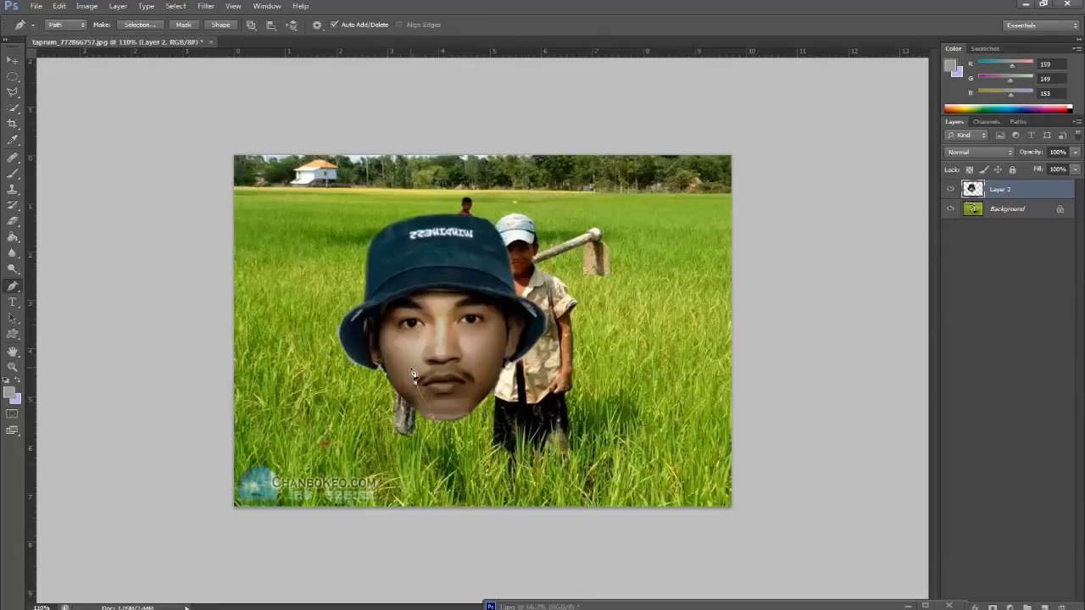
click(417, 296)
drag(475, 290, 528, 319)
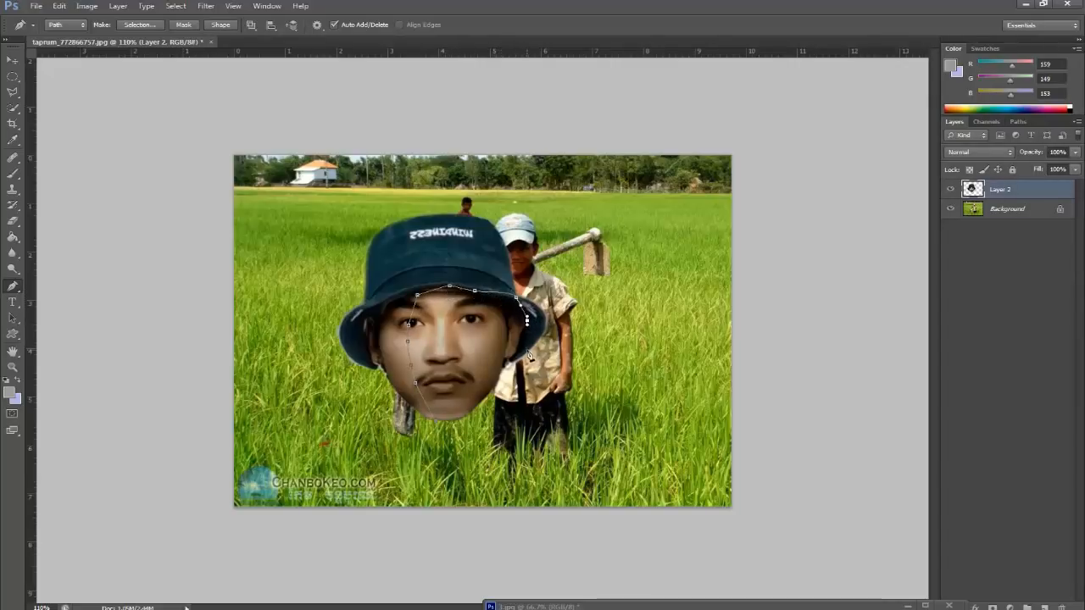
click(437, 423)
key(ctrl+Return)
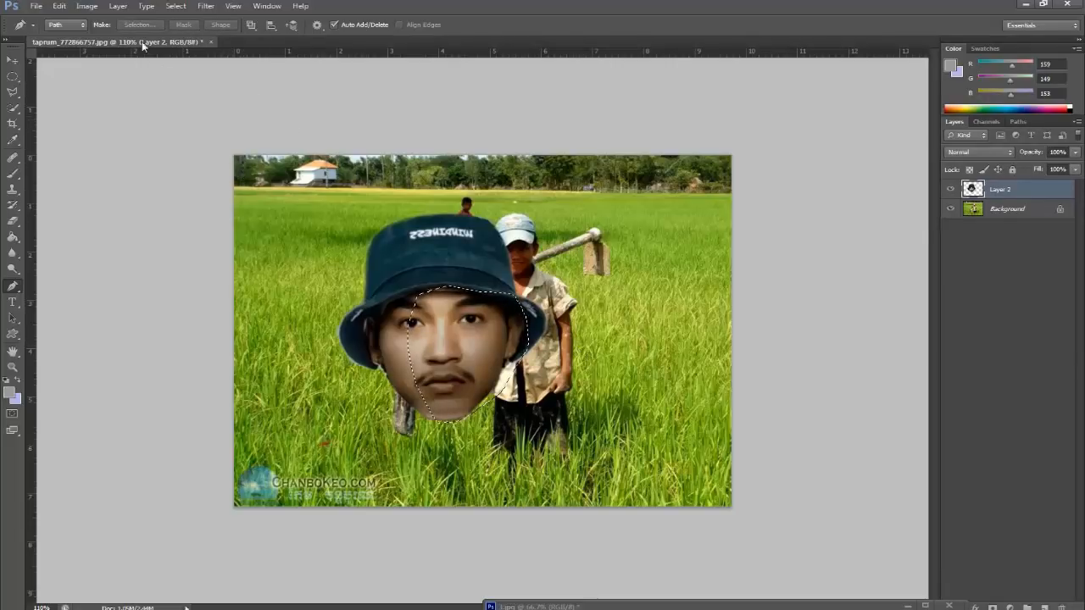
Darken the selected side of the face using Exposure with exposure -0.60, offset -0.0244 and gamma correction 0.80, and deselect
click(87, 7)
mouse_move(104, 37)
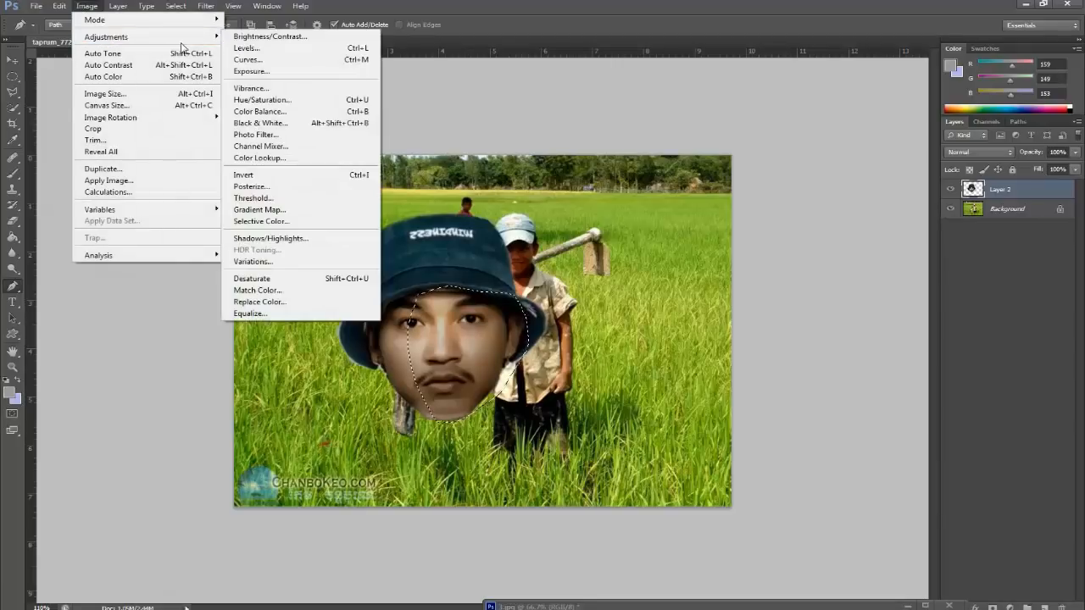
click(284, 73)
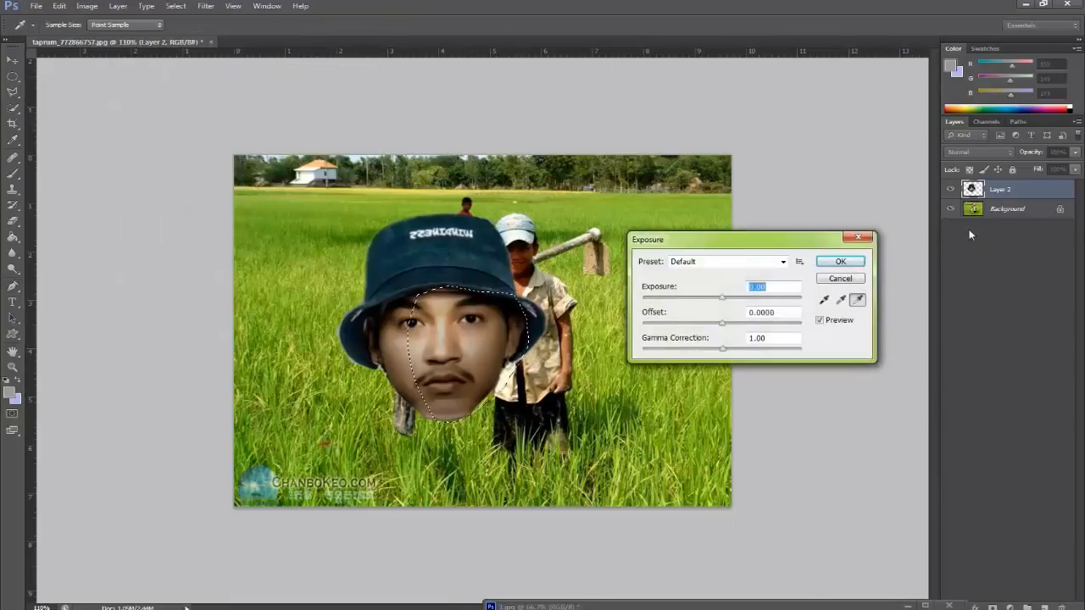
click(731, 297)
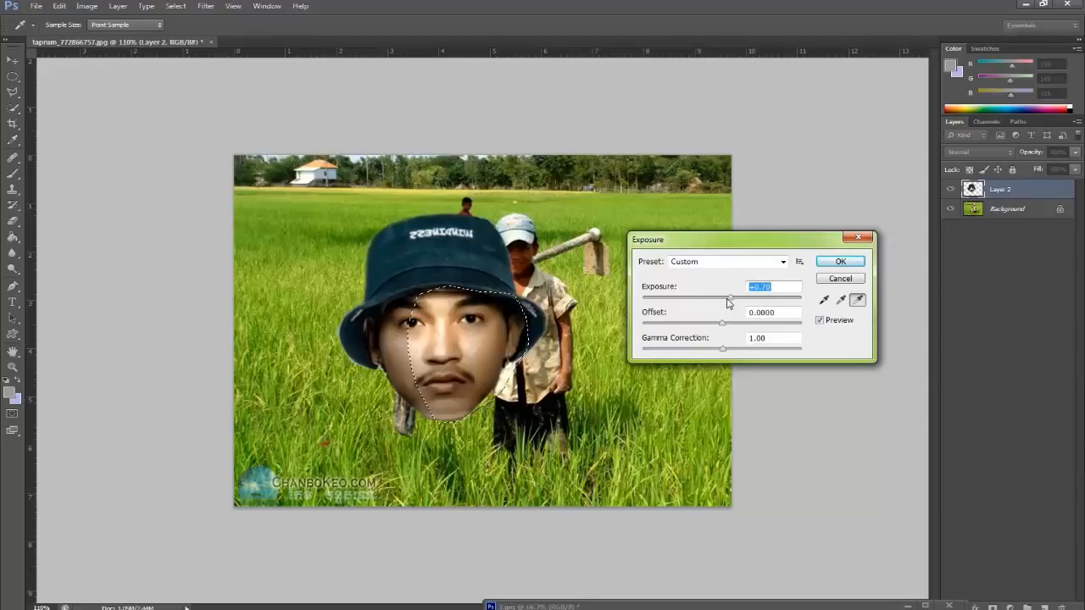
click(717, 299)
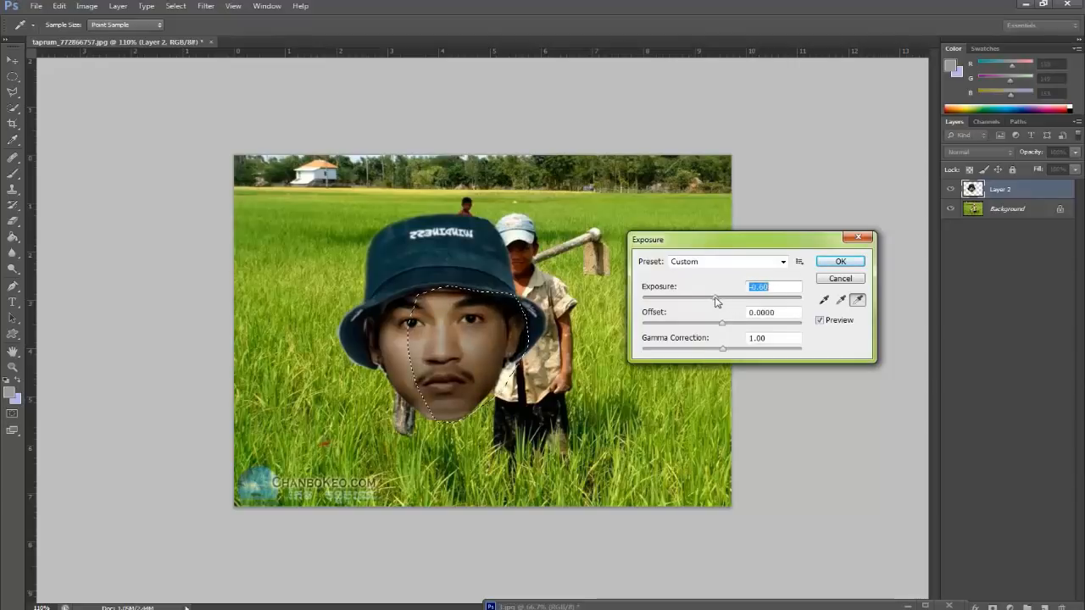
click(729, 324)
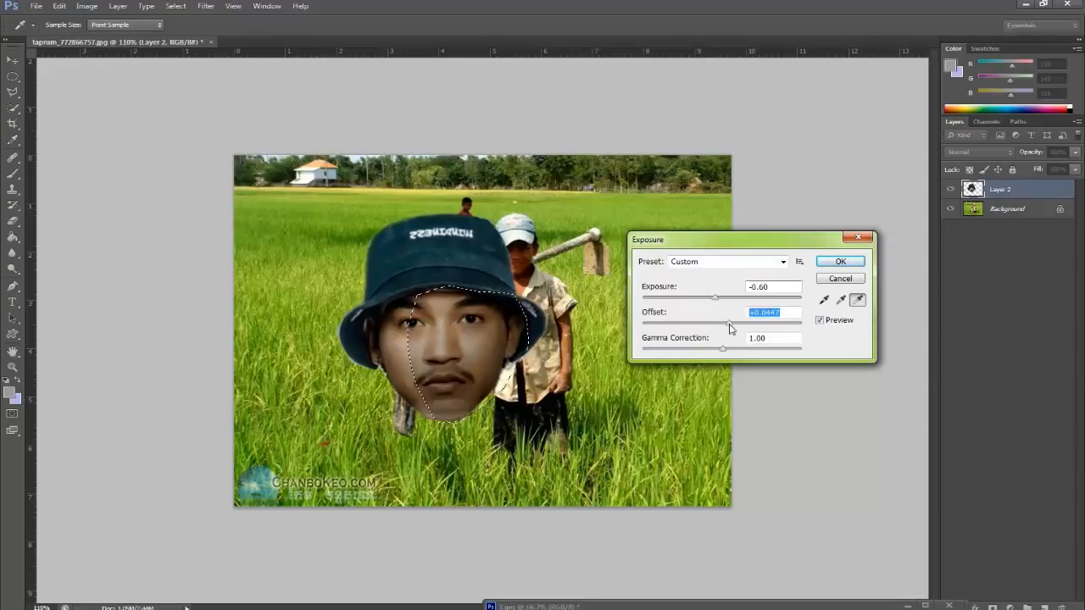
drag(728, 328, 718, 328)
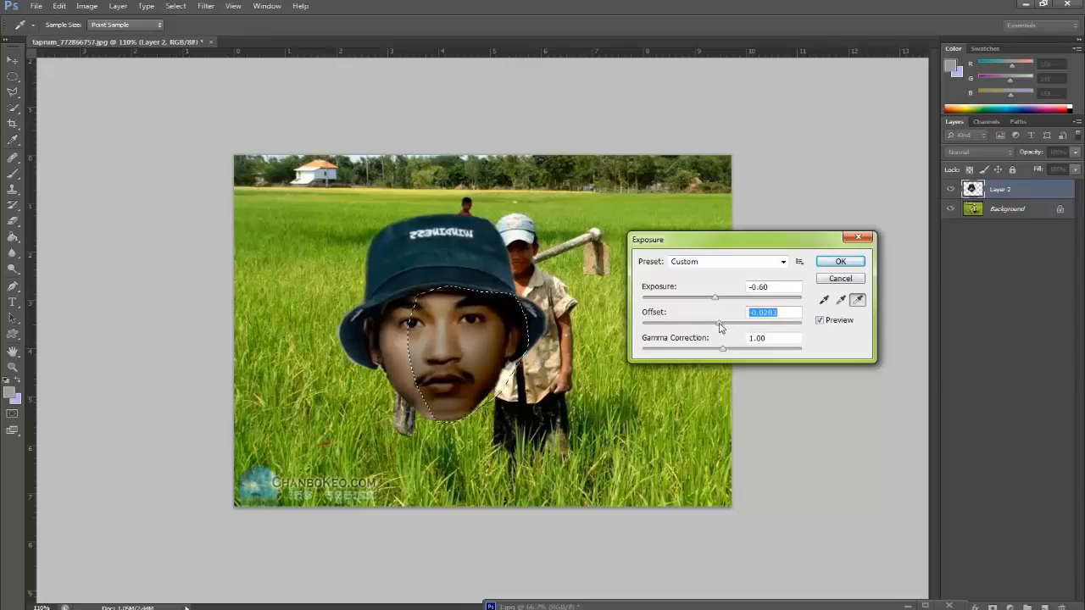
click(729, 350)
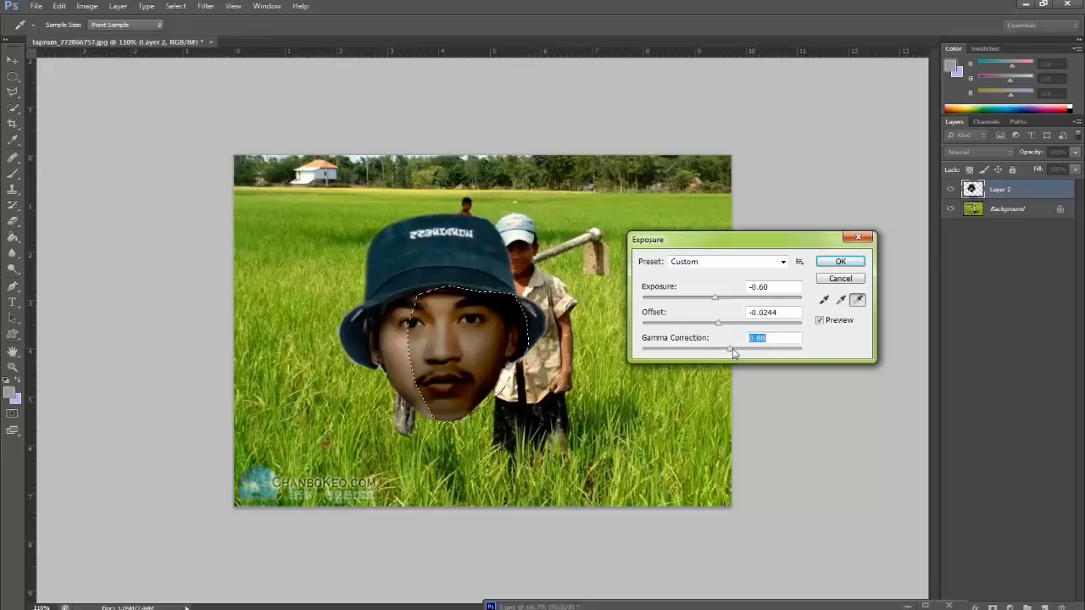
drag(733, 353, 736, 353)
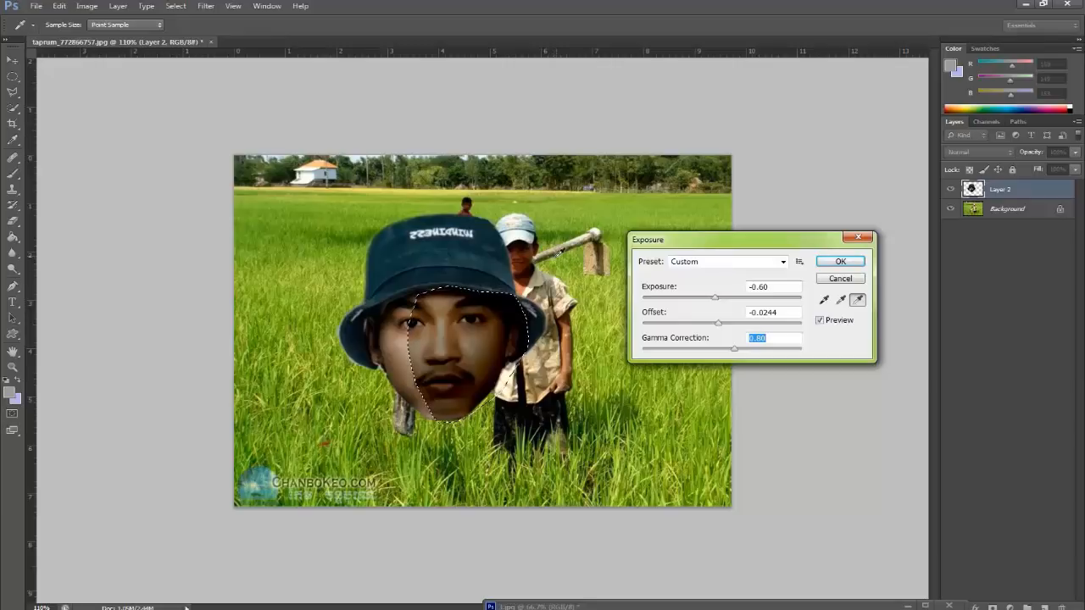
click(839, 261)
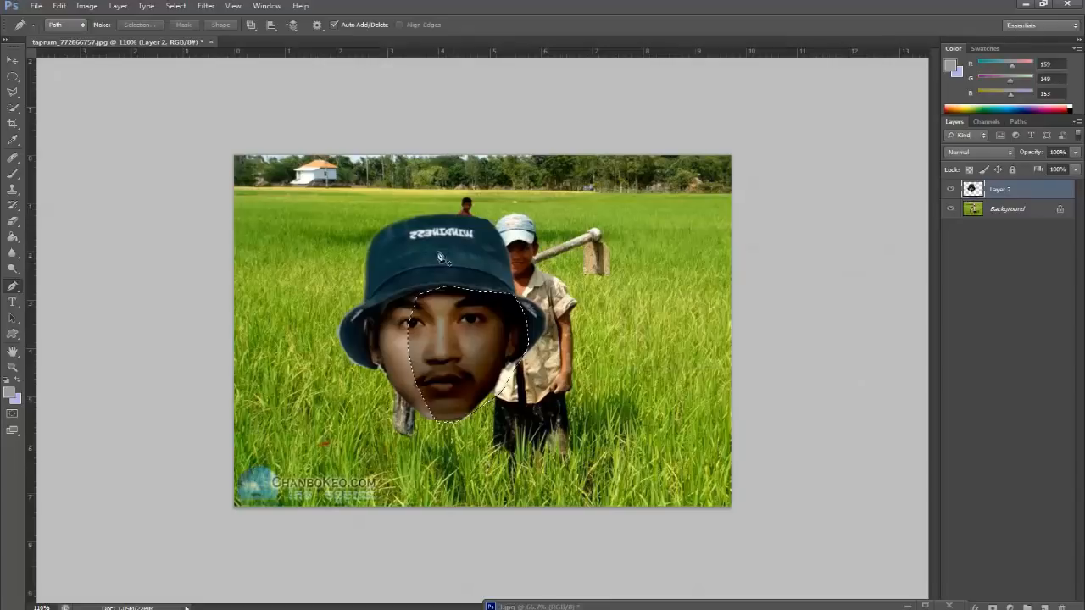
click(11, 62)
key(ctrl+d)
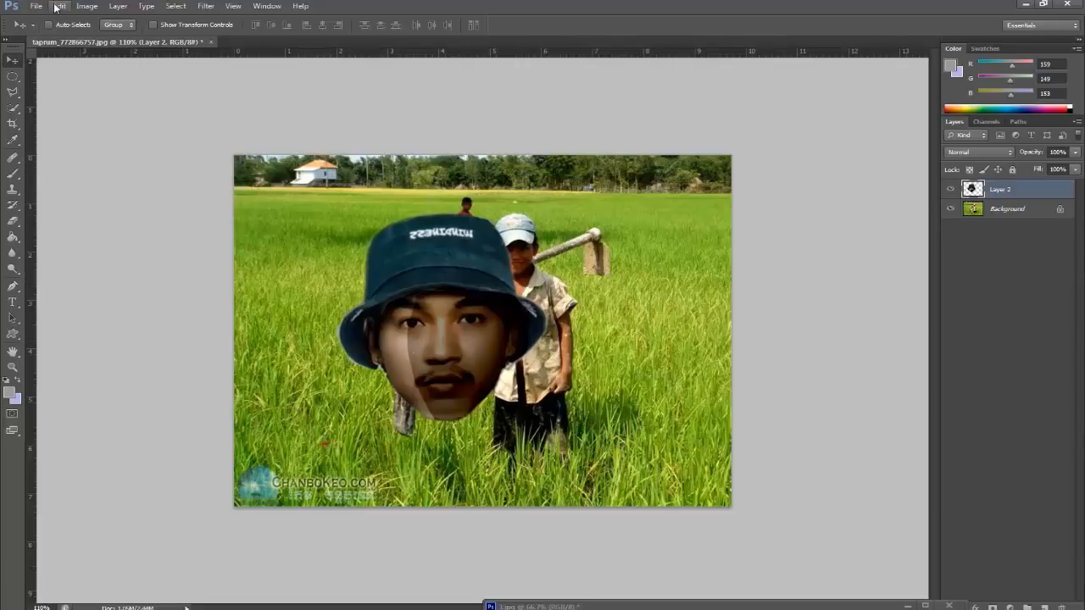
Brighten the head layer with an RGB Curves adjustment, shaping points at input/output 14/46, 53/74, 155/211 and 207/221
click(88, 7)
mouse_move(103, 37)
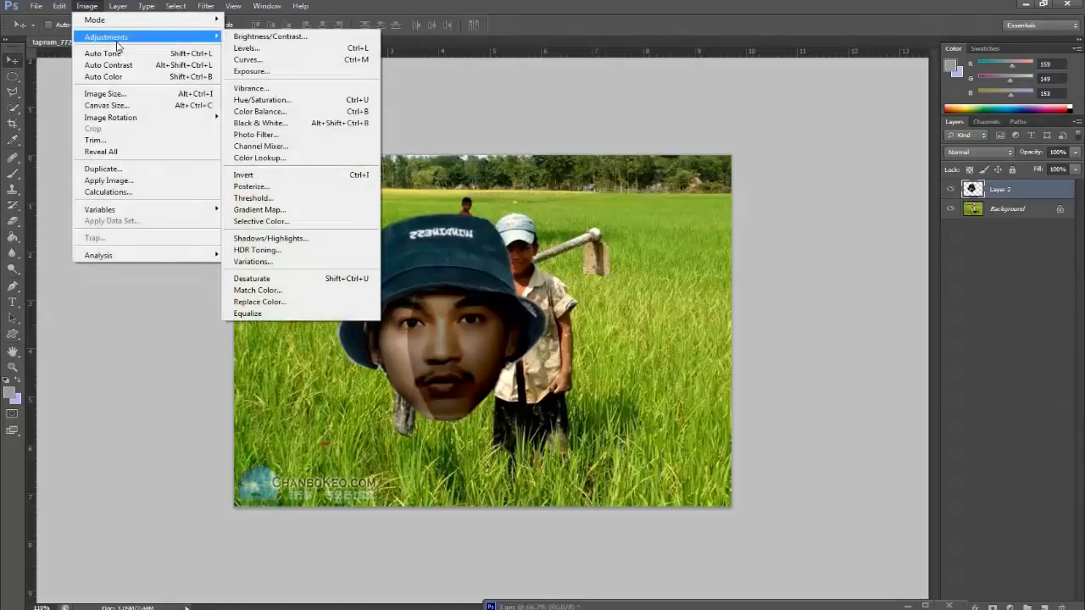
click(251, 64)
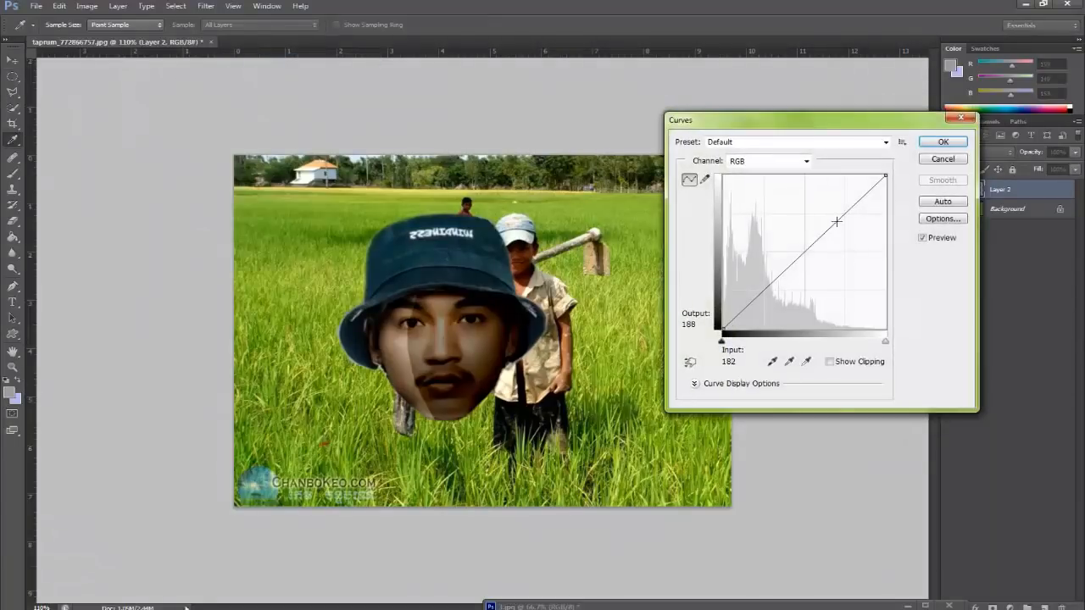
drag(858, 205, 836, 191)
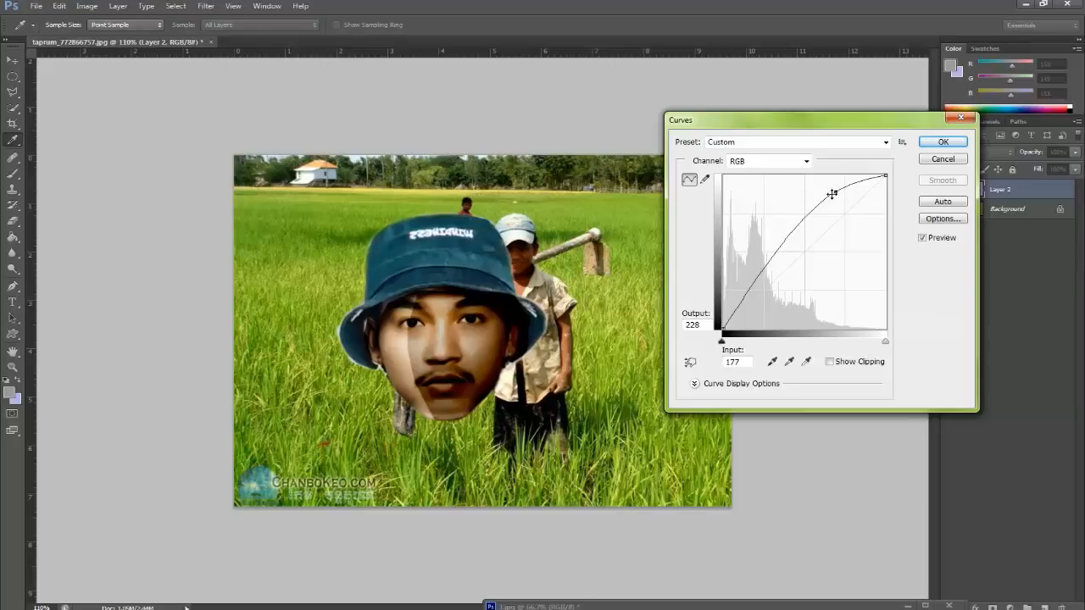
drag(738, 311, 756, 284)
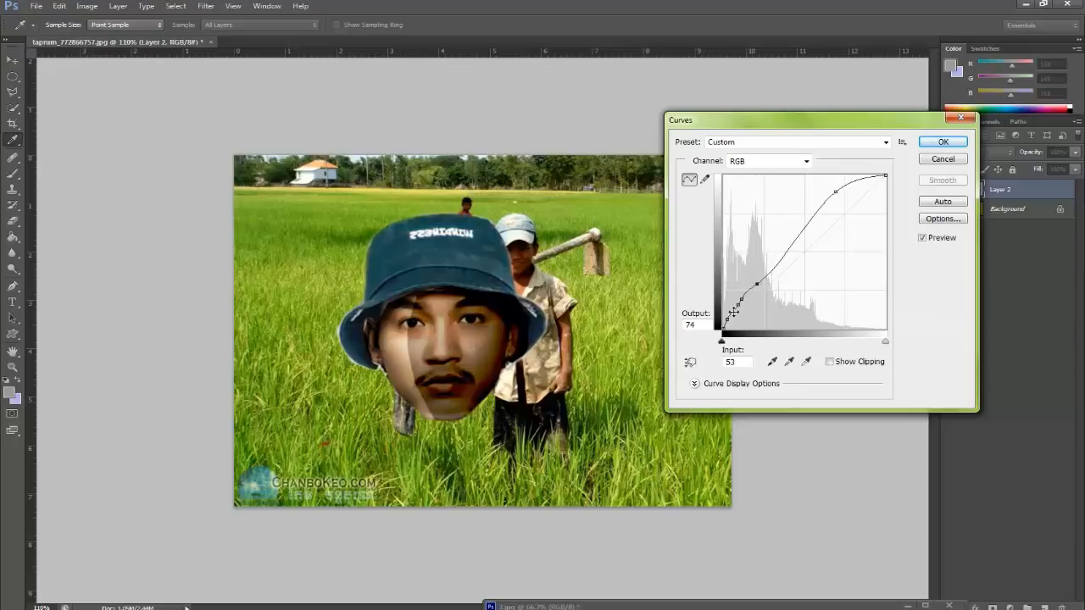
drag(738, 305, 731, 302)
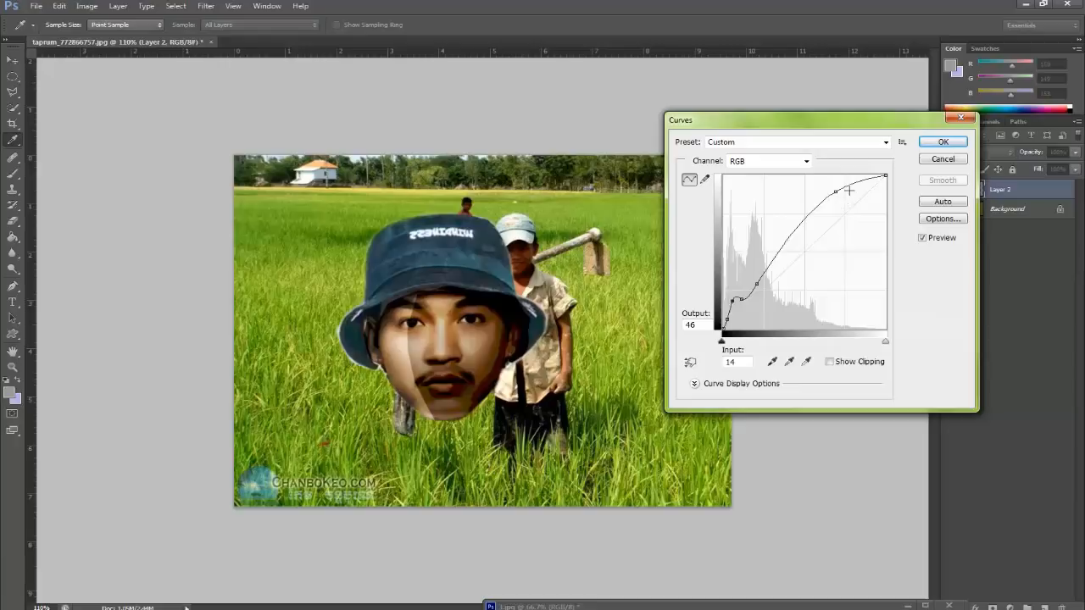
drag(848, 187, 856, 196)
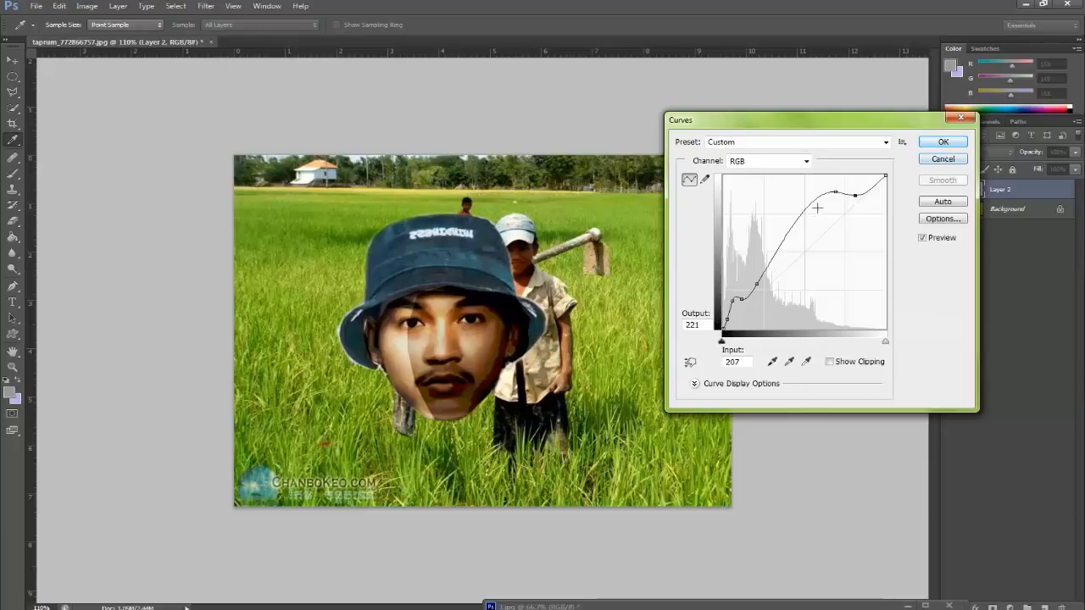
drag(820, 199, 822, 203)
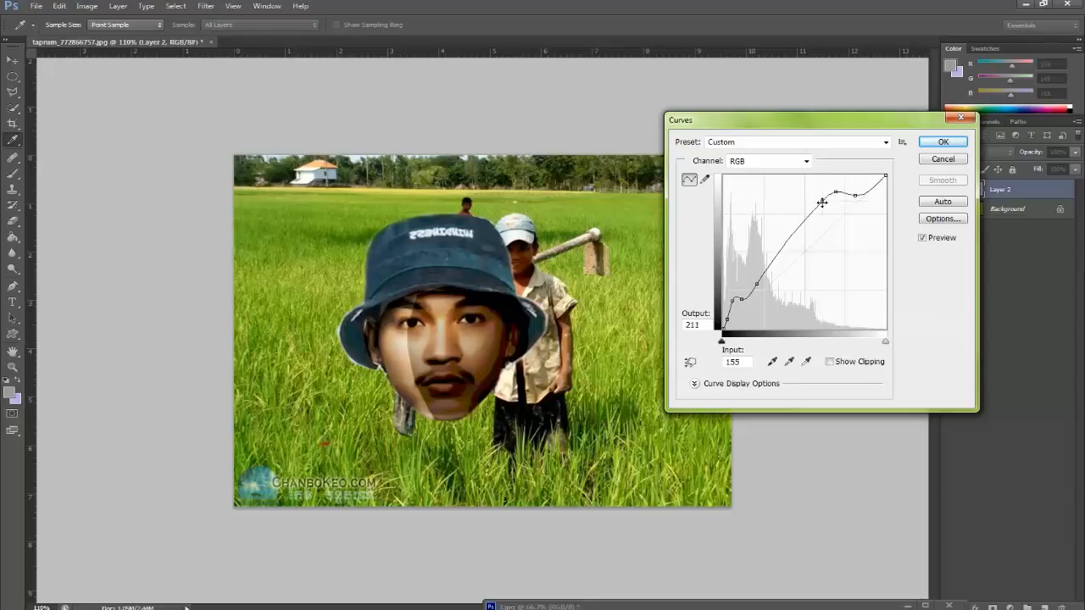
click(951, 146)
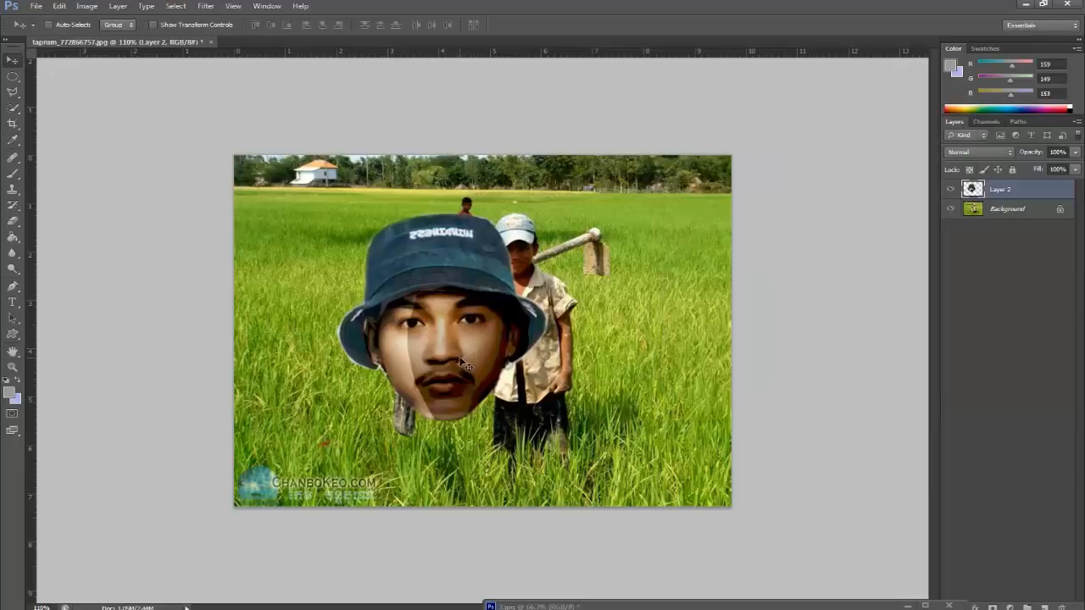
Scale the head down to about 28% with Free Transform and position it over the boy's head
key(ctrl+t)
drag(552, 211, 520, 241)
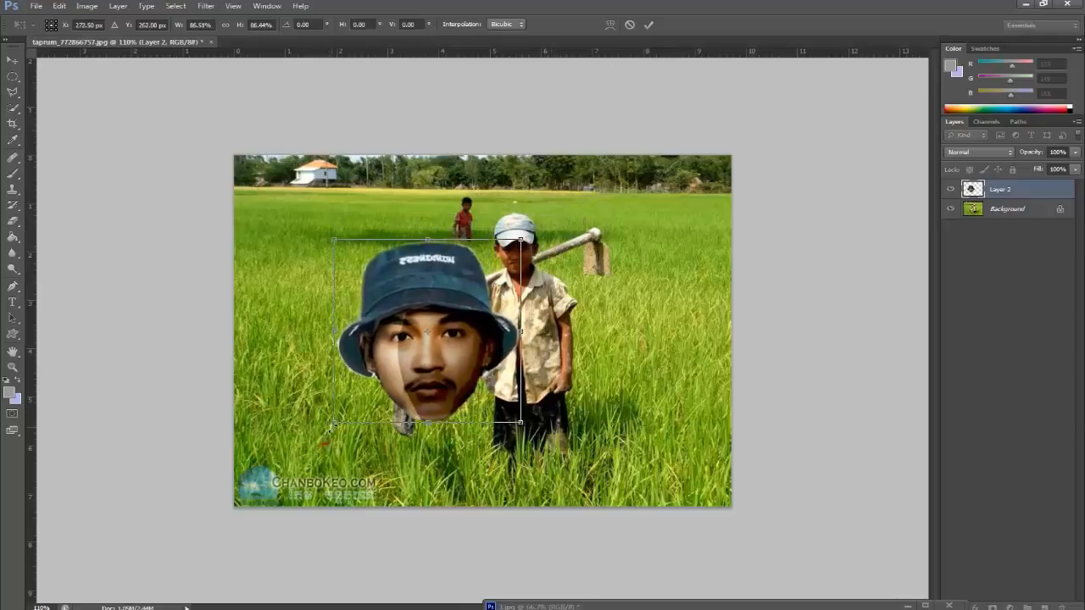
drag(334, 423, 506, 269)
scroll(619, 366, up, 6)
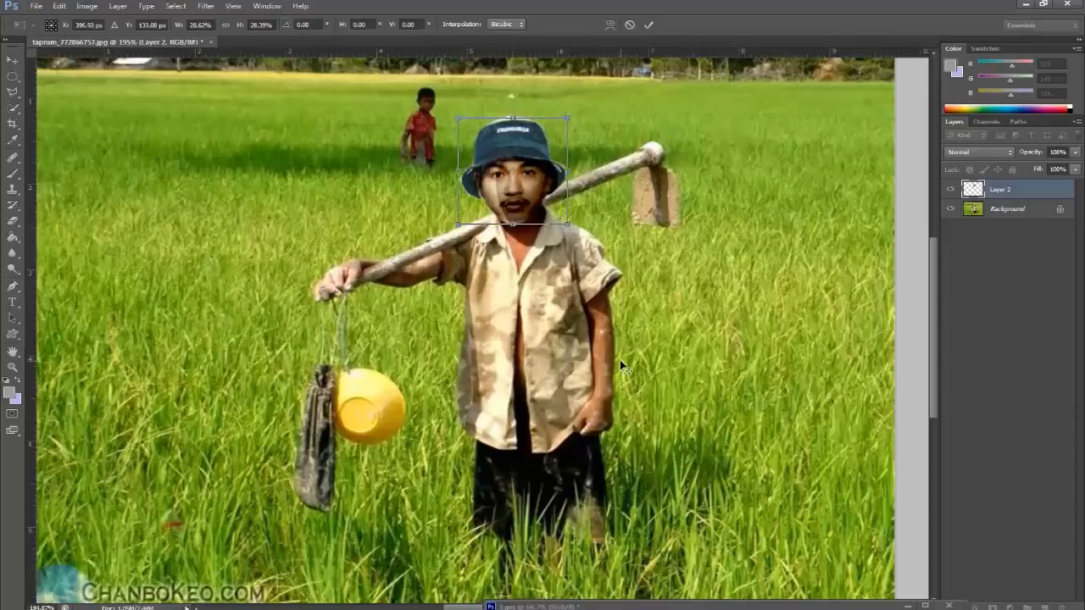
scroll(620, 366, up, 2)
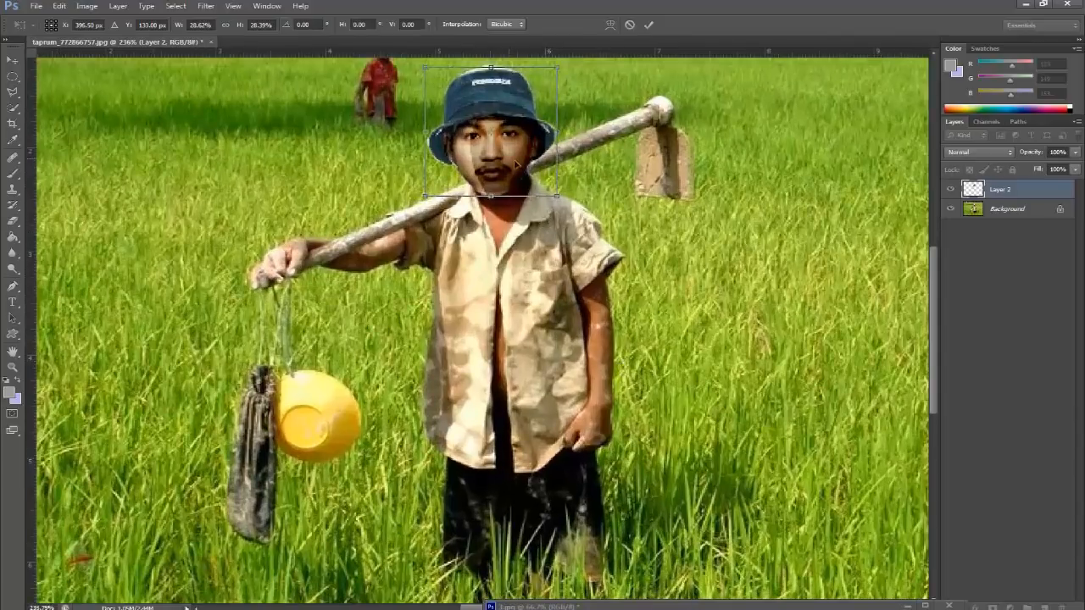
drag(510, 157, 508, 153)
Lower the head layer's fill to 88% and nudge the head slightly down over the boy's neck
click(1075, 170)
mouse_move(1075, 182)
mouse_down()
mouse_move(1049, 183)
mouse_move(1070, 186)
mouse_up()
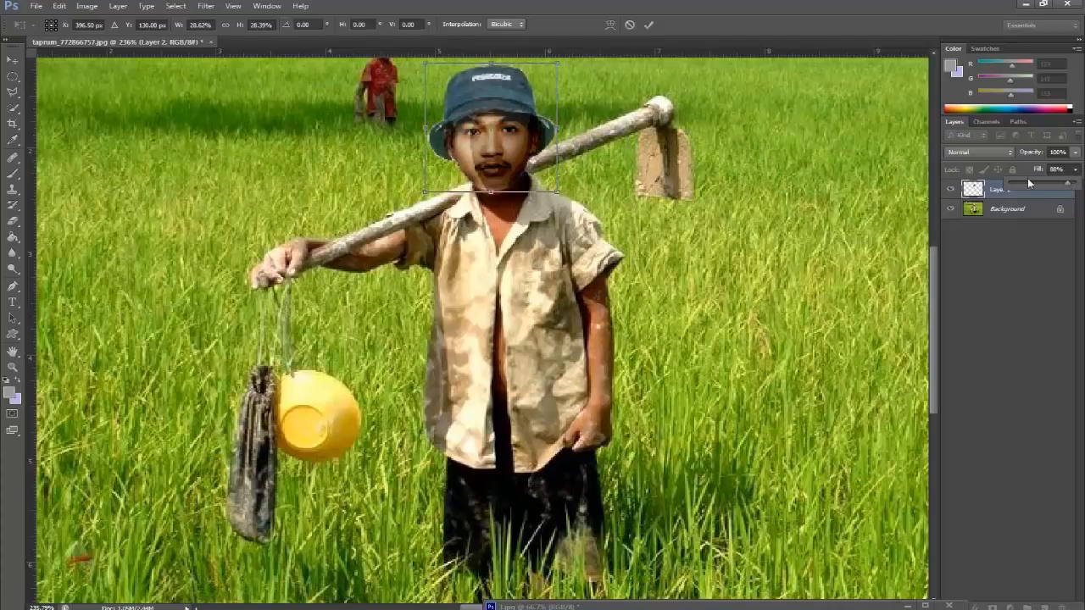
mouse_move(486, 143)
mouse_down()
mouse_move(503, 149)
mouse_move(487, 146)
mouse_up()
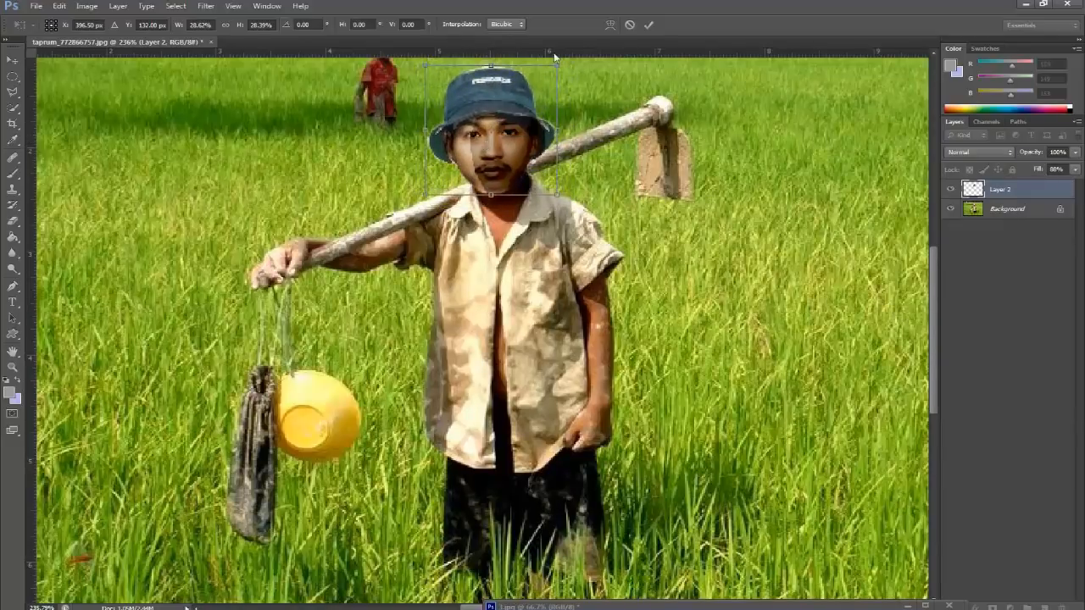
Warp the head freehand, raising the hat's crown slightly and reshaping the cheeks and jaw to fit the boy's neck
click(609, 26)
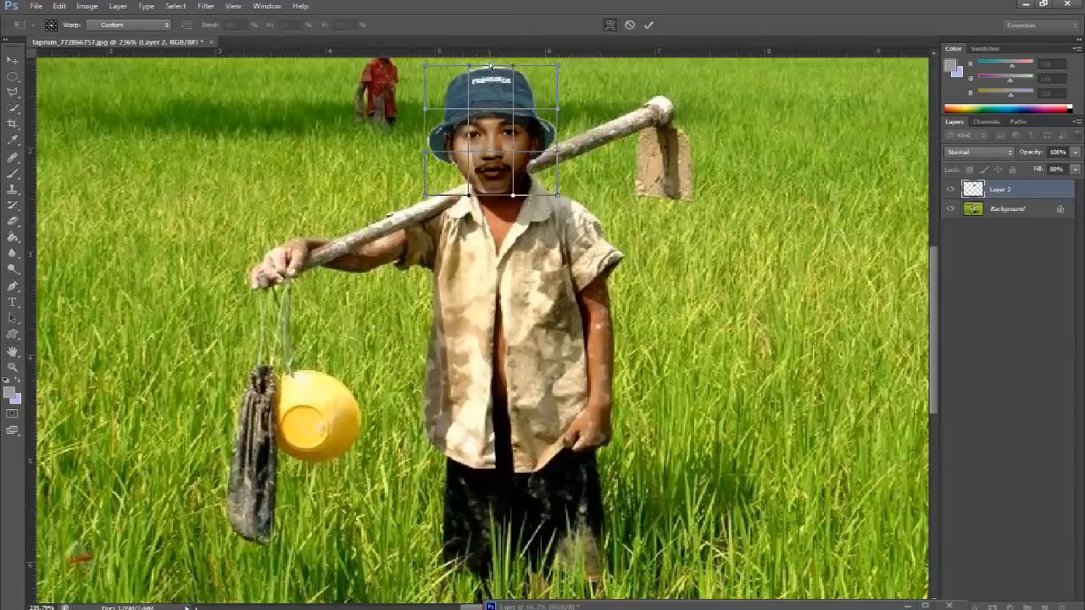
drag(483, 66, 484, 64)
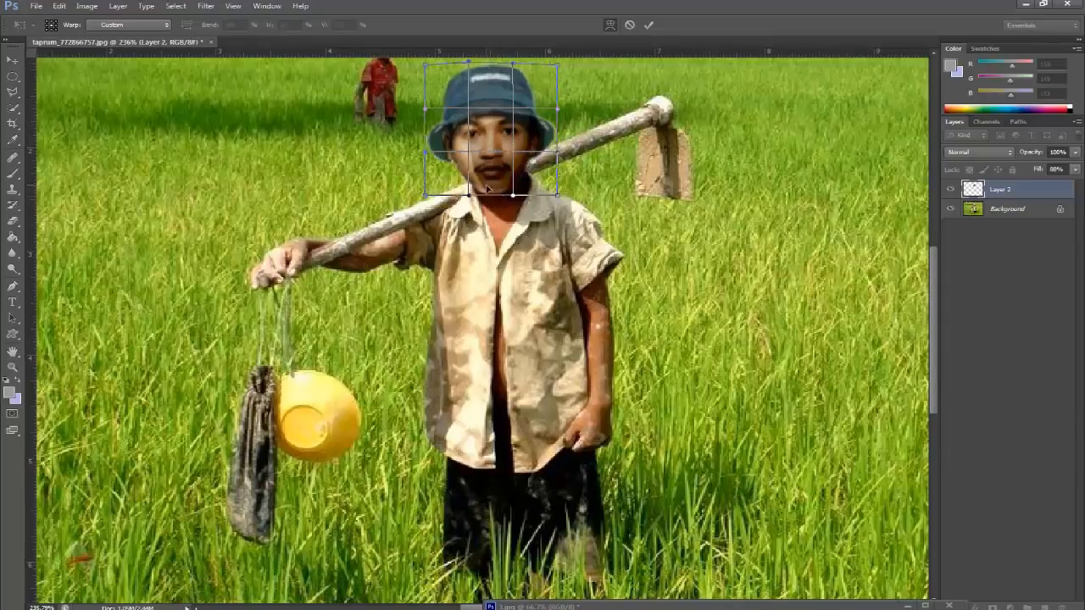
drag(469, 176, 473, 179)
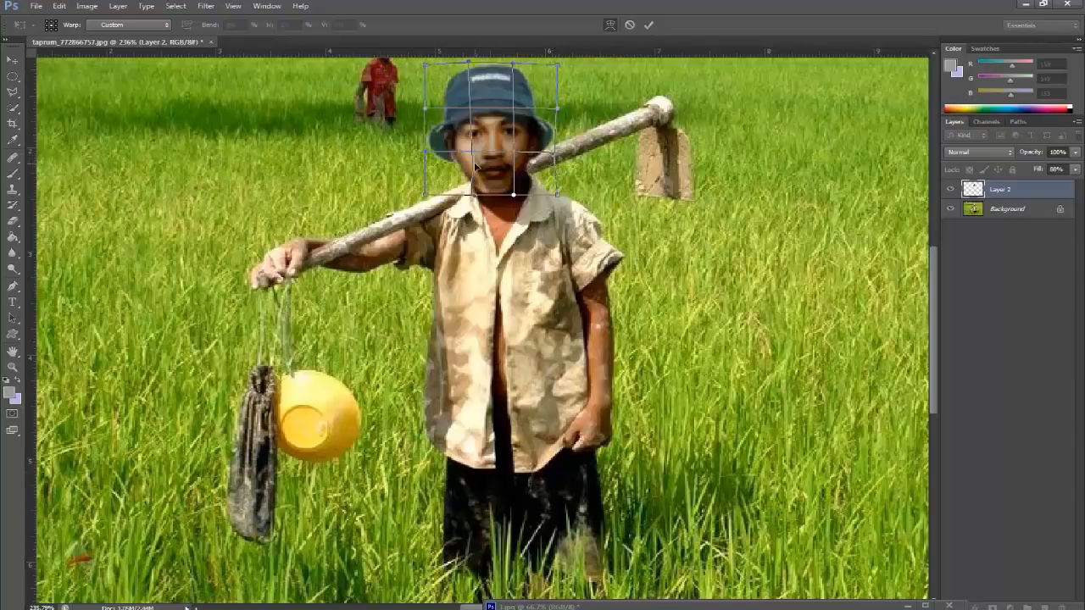
drag(476, 166, 480, 168)
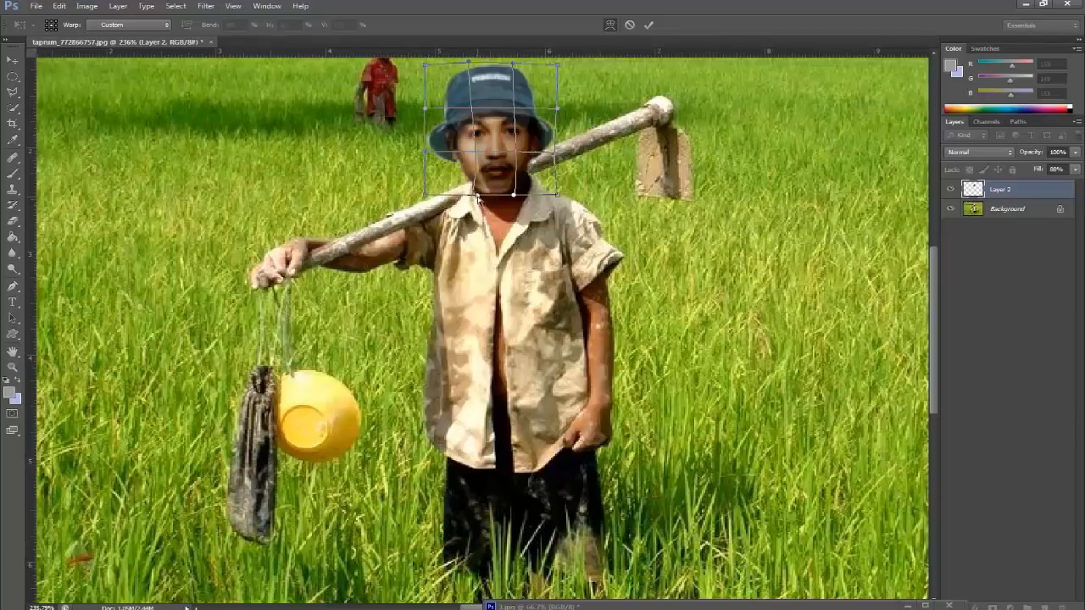
drag(477, 193, 479, 195)
drag(518, 176, 517, 175)
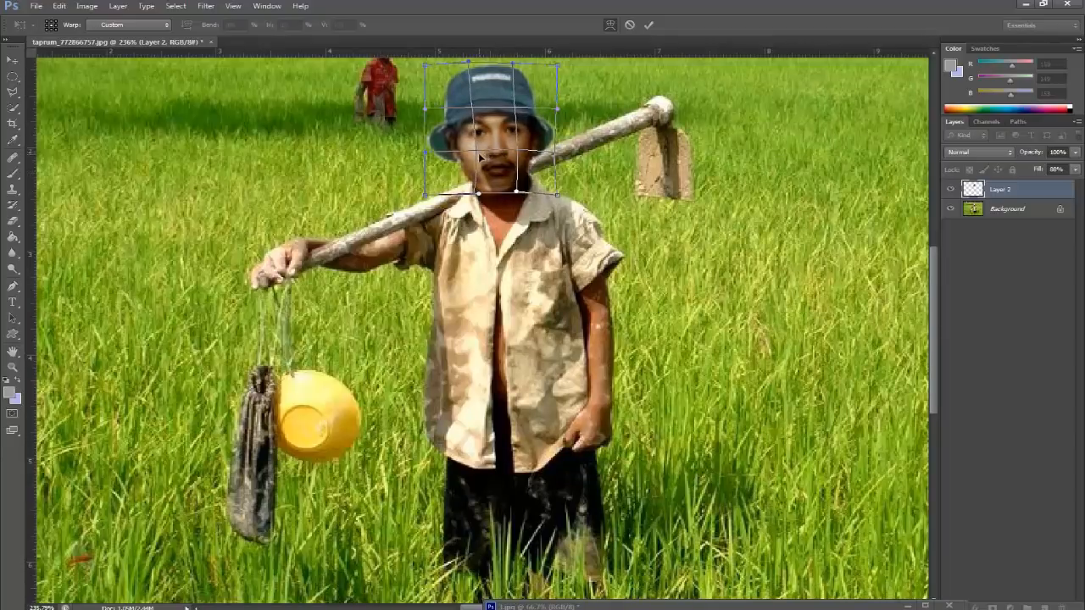
drag(477, 153, 475, 154)
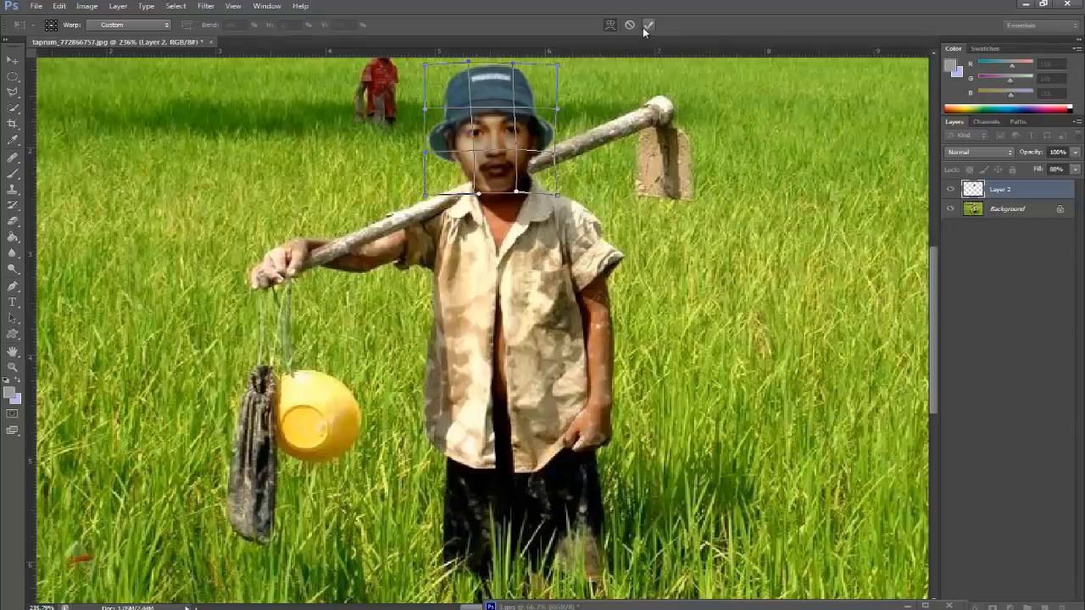
Widen the head to 29.28% horizontally and apply the transform
click(611, 24)
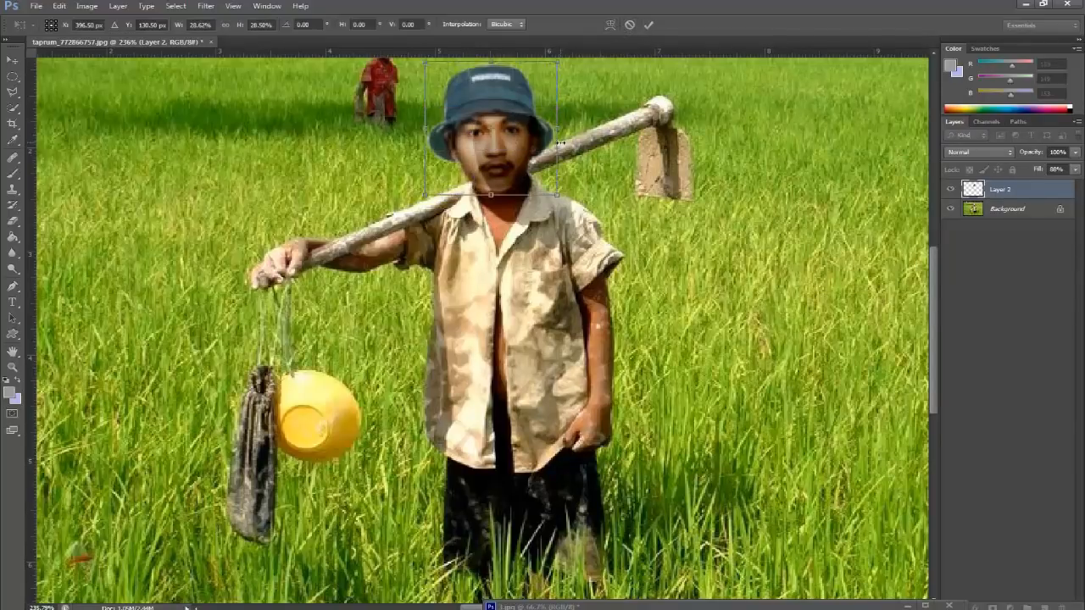
drag(556, 129, 560, 128)
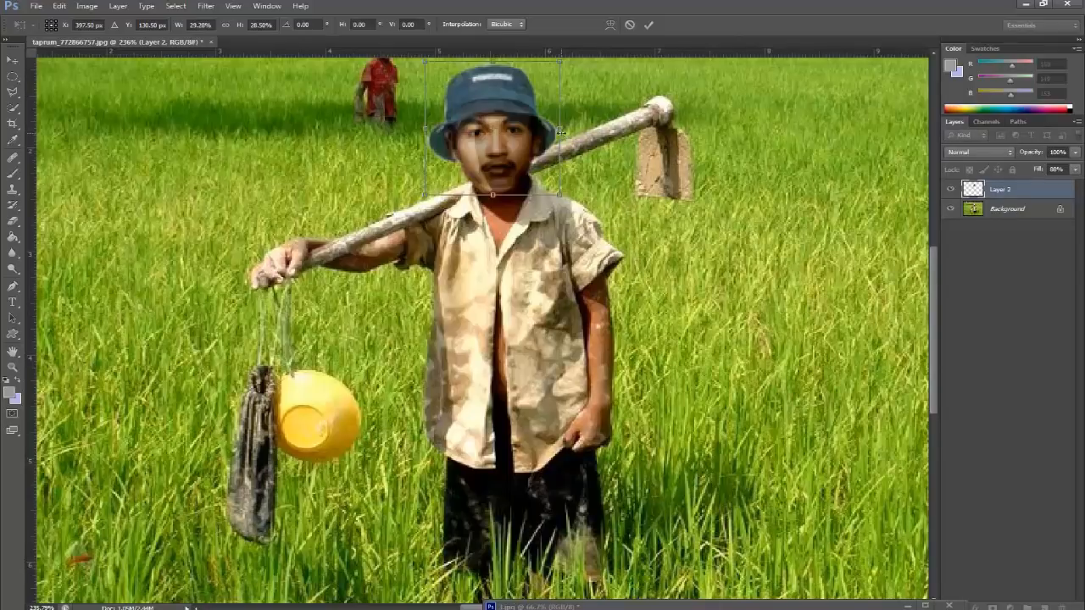
key(Return)
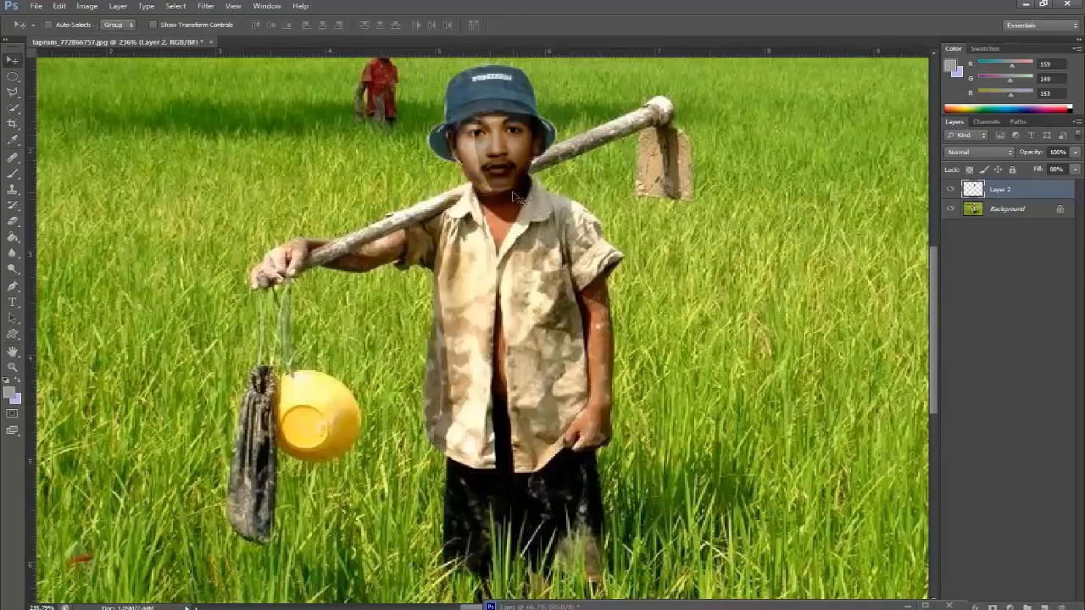
Move the head layer slightly lower so the chin sits closer to the boy's collar
scroll(514, 192, up, 3)
scroll(515, 198, down, 5)
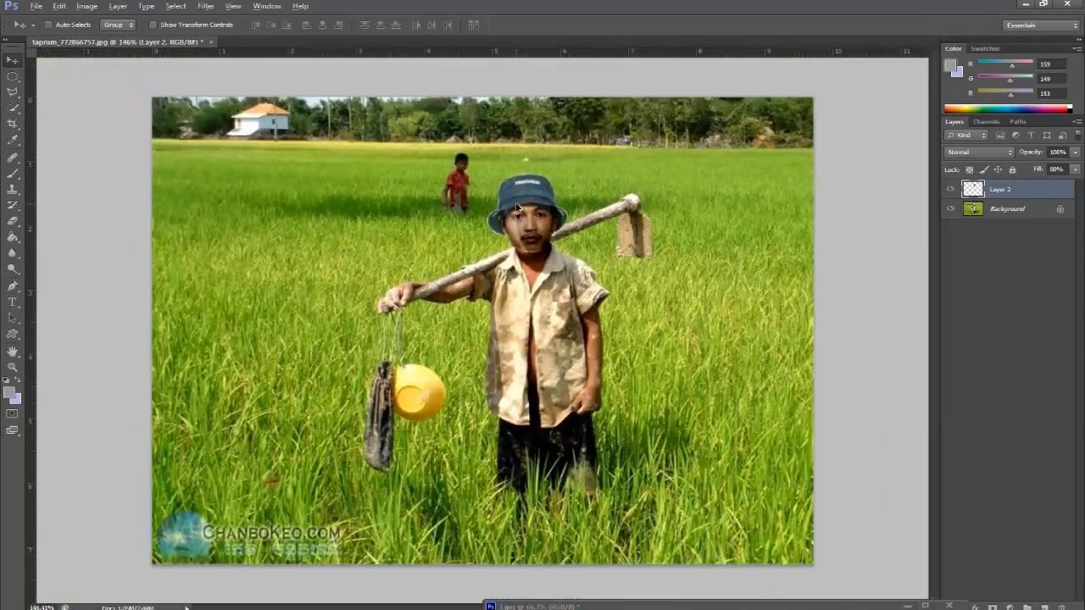
scroll(519, 213, up, 6)
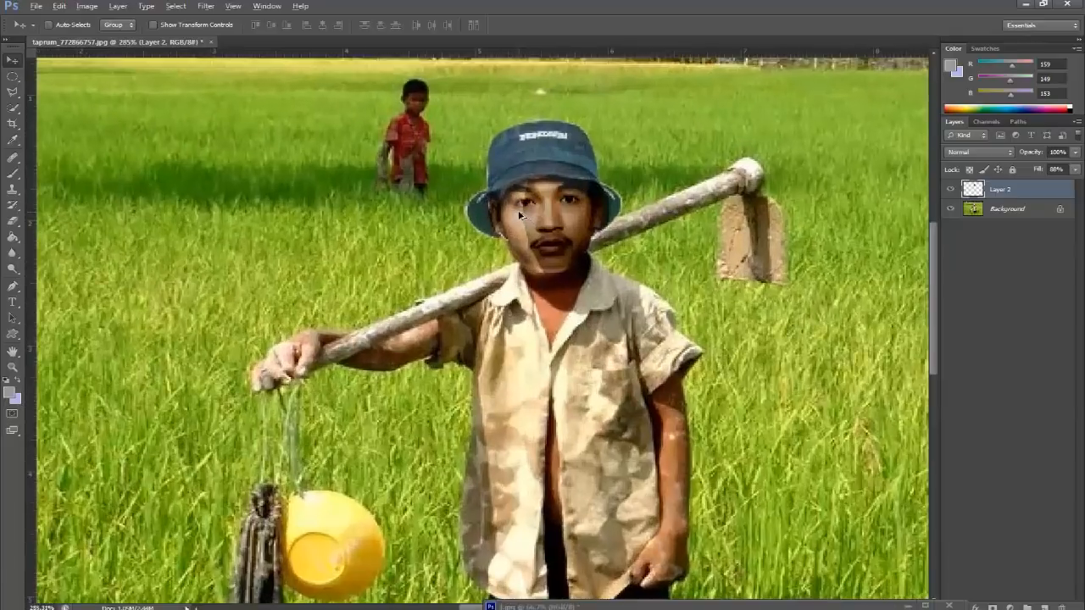
scroll(519, 213, down, 4)
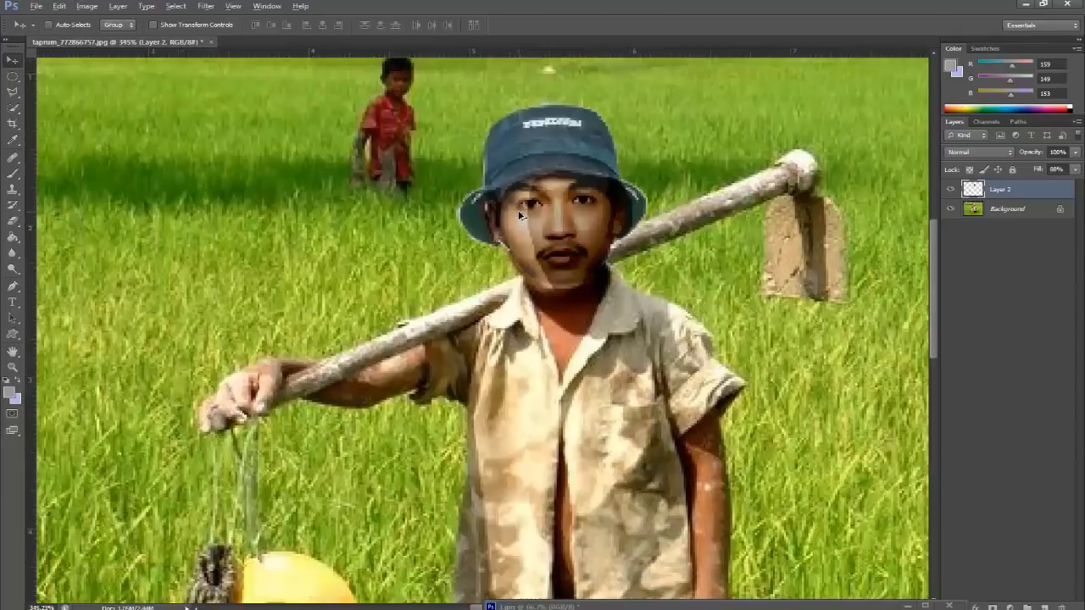
scroll(518, 213, up, 3)
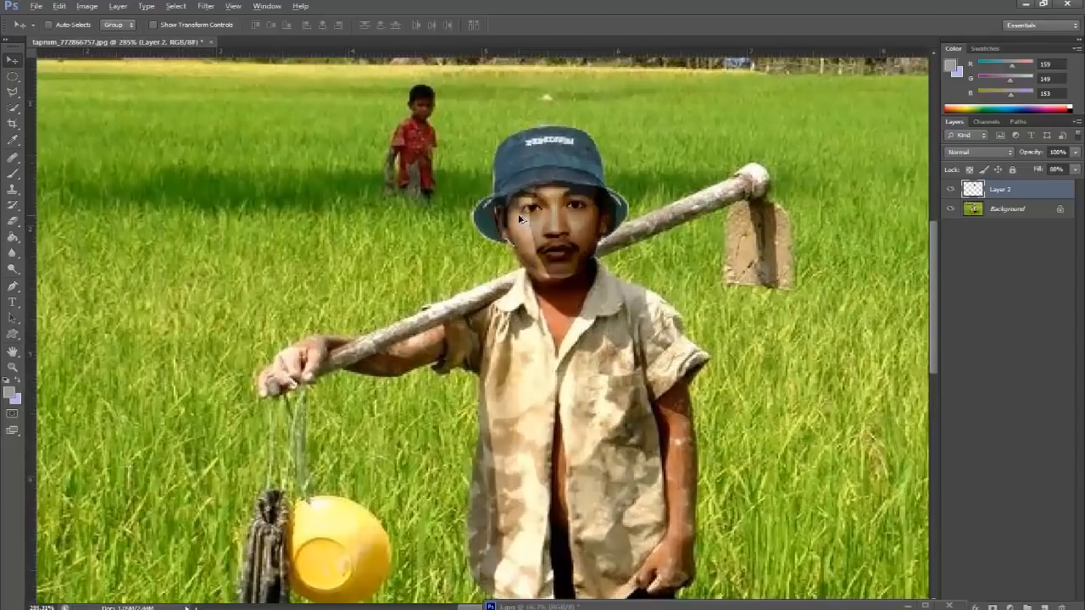
drag(570, 274, 568, 283)
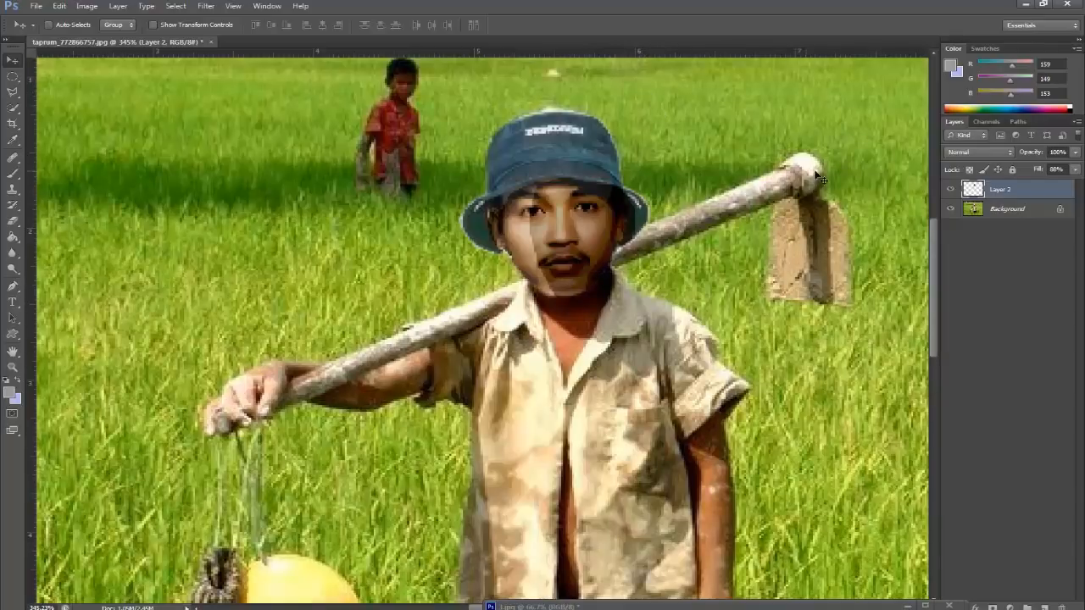
Stretch the head to about 101% height and warp the hat's crown upward to cover the boy's original head
scroll(561, 155, up, 2)
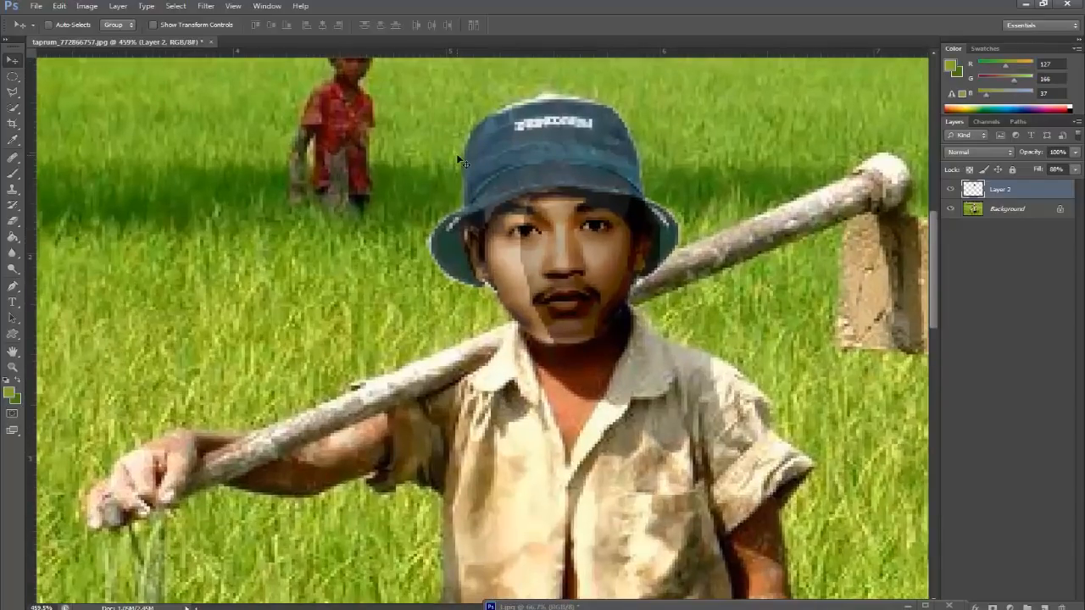
key(ctrl+t)
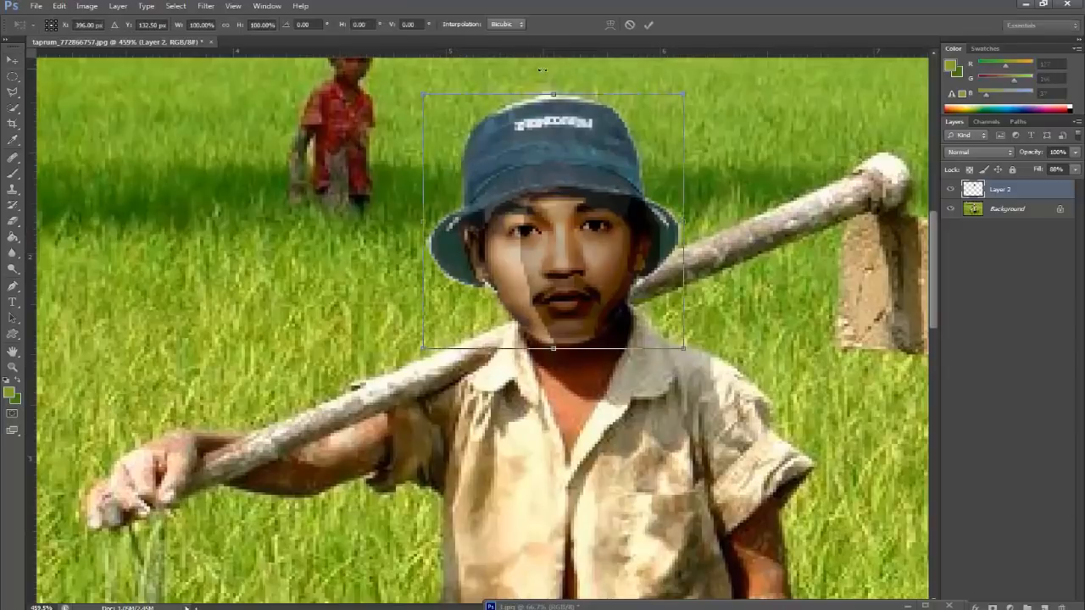
drag(553, 92, 552, 89)
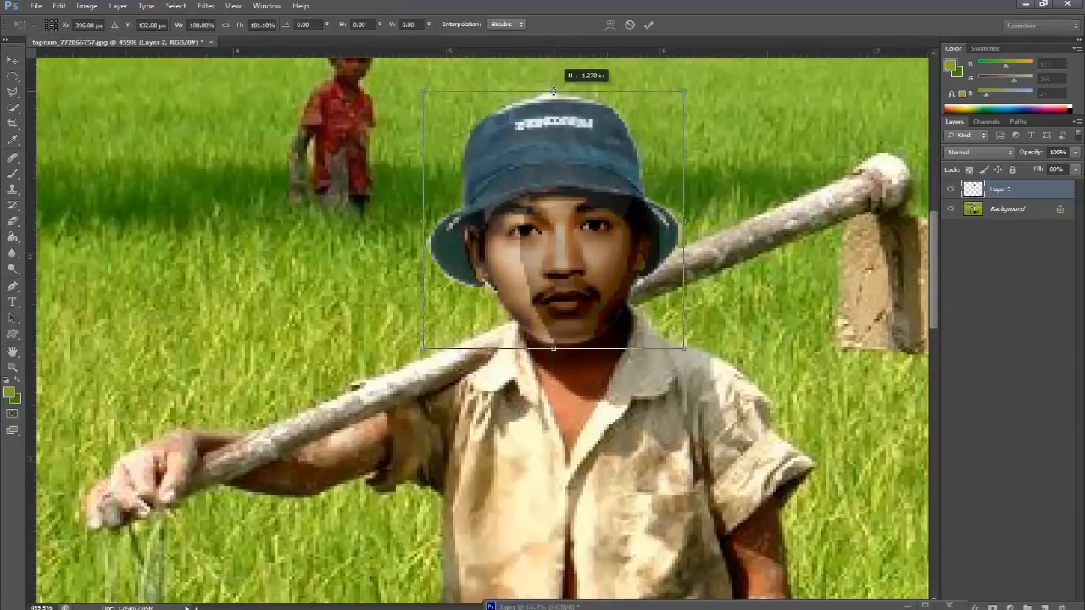
click(610, 26)
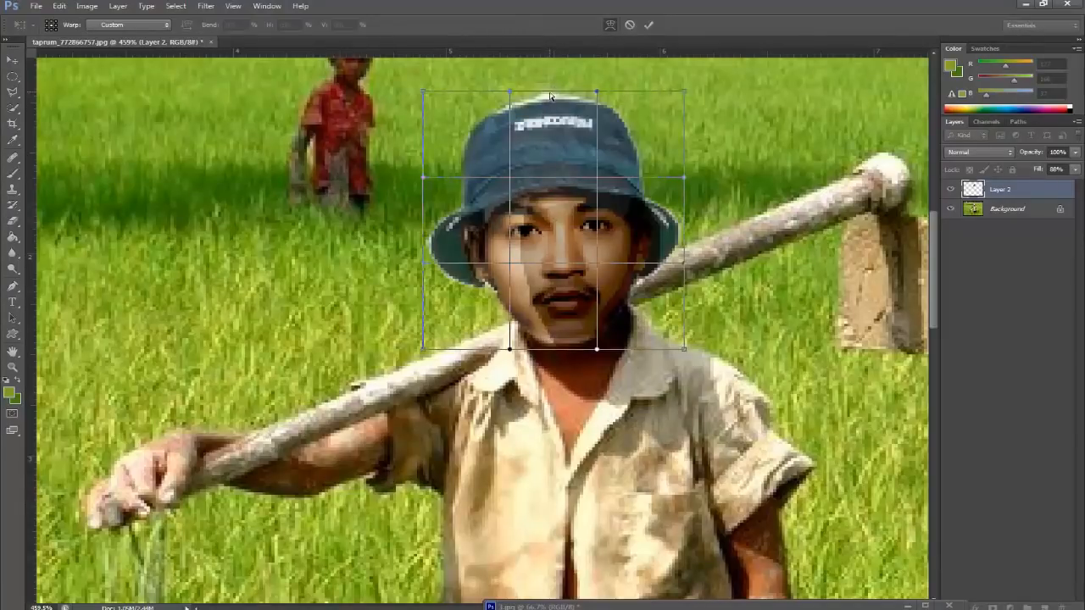
drag(547, 95, 548, 90)
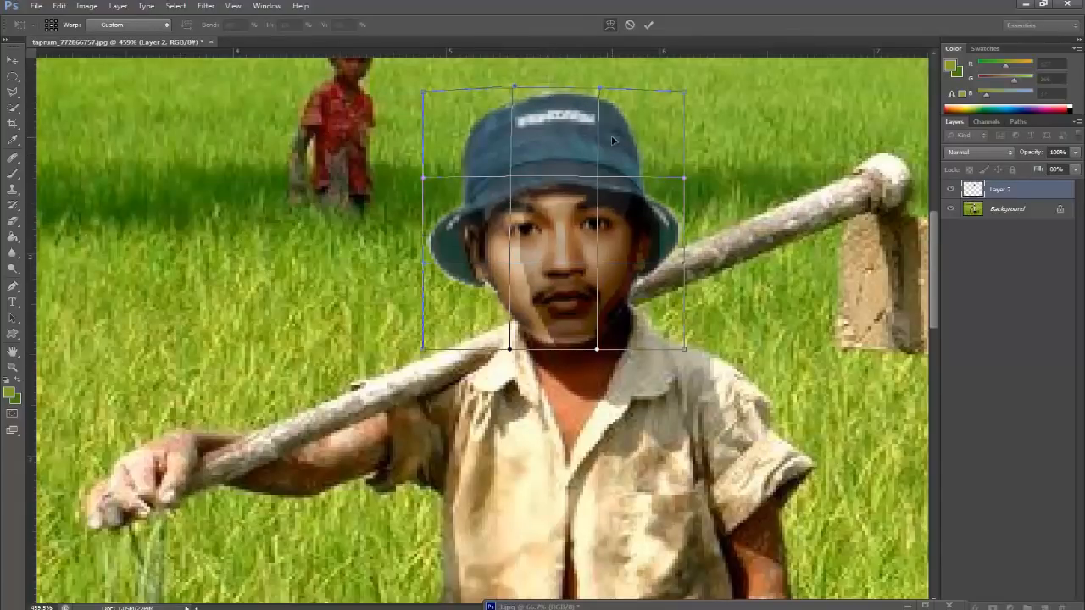
click(649, 26)
Lighten both cheeks and the jaw area on the head layer with the Dodge tool and a 10 px brush
scroll(640, 237, down, 1)
scroll(640, 237, down, 3)
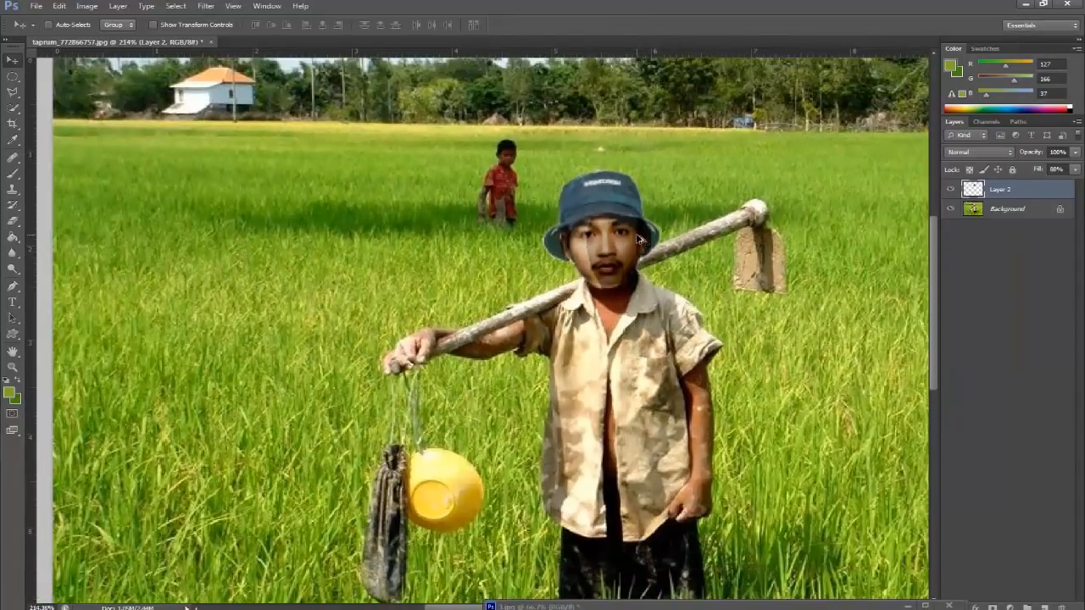
scroll(640, 239, down, 2)
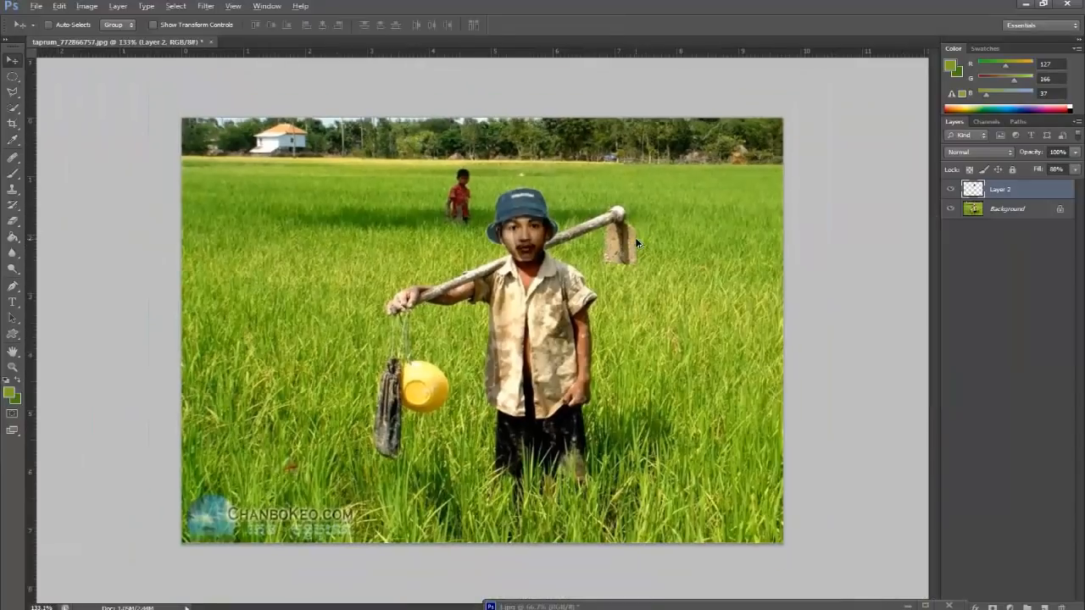
scroll(635, 239, down, 1)
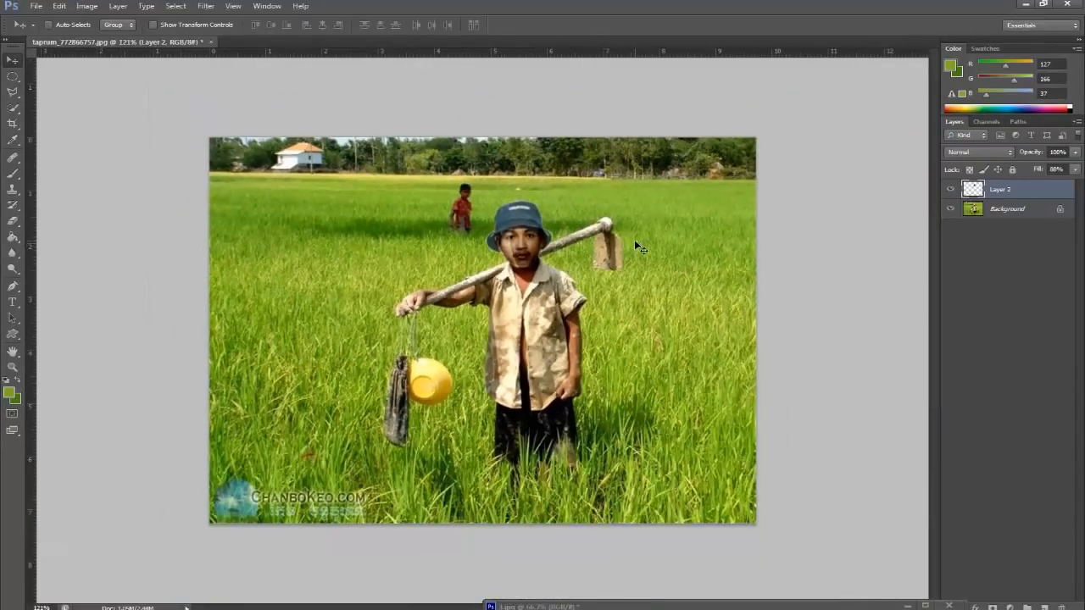
scroll(636, 249, down, 1)
scroll(636, 248, up, 3)
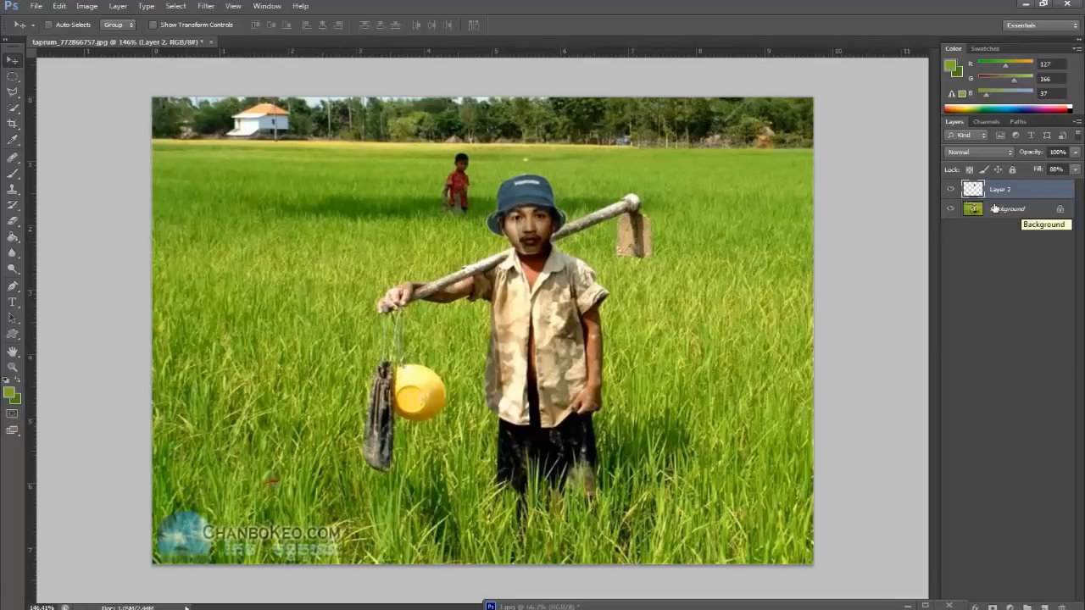
click(10, 269)
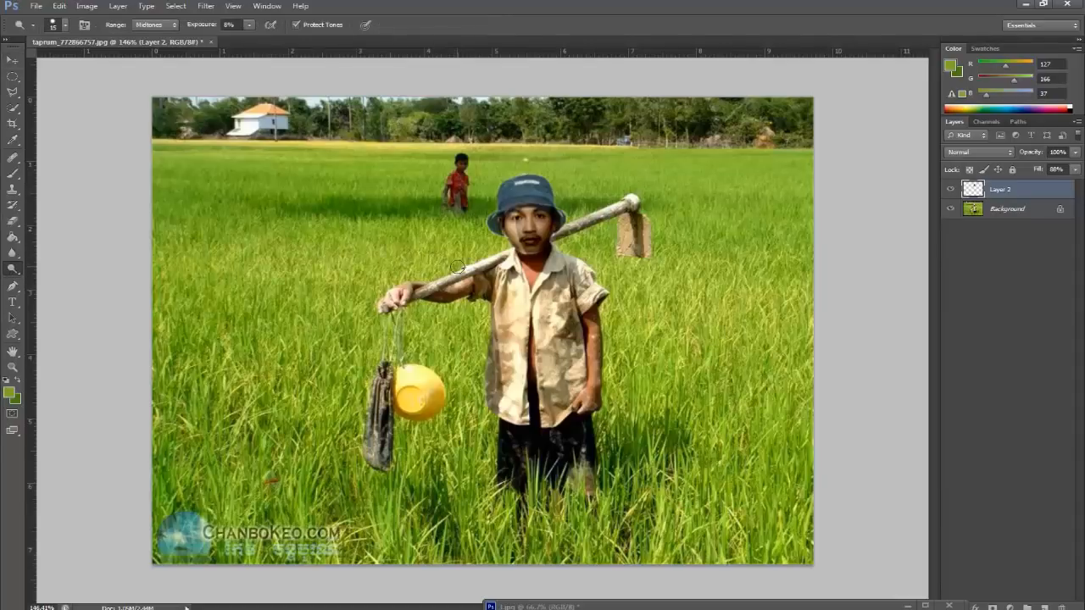
key(bracketright)
key(bracketright)
key(bracketright)
key(bracketright)
key(bracketright)
key(bracketright)
key(bracketright)
key(bracketright)
key(bracketright)
key(bracketright)
key(bracketright)
key(bracketright)
key(bracketright)
key(bracketright)
key(bracketright)
key(bracketleft)
key(bracketleft)
key(bracketleft)
key(bracketleft)
key(bracketleft)
key(bracketleft)
key(bracketleft)
key(bracketleft)
key(bracketleft)
key(bracketleft)
key(bracketleft)
key(bracketleft)
key(bracketleft)
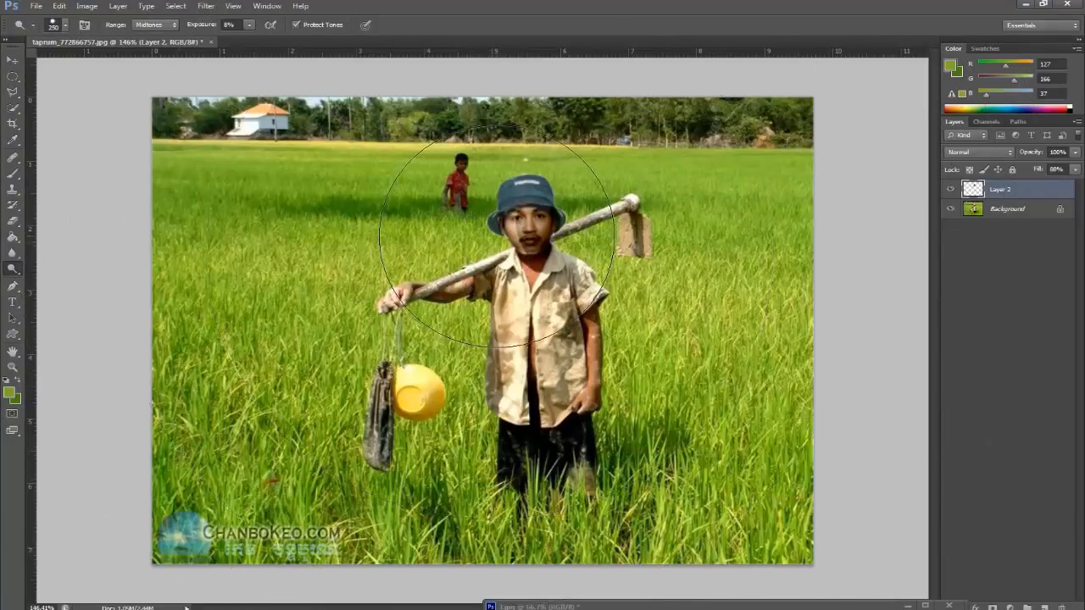
key(bracketleft)
key(bracketleft)
key(bracketleft)
key(bracketleft)
key(bracketleft)
key(bracketleft)
key(bracketleft)
key(bracketleft)
key(bracketleft)
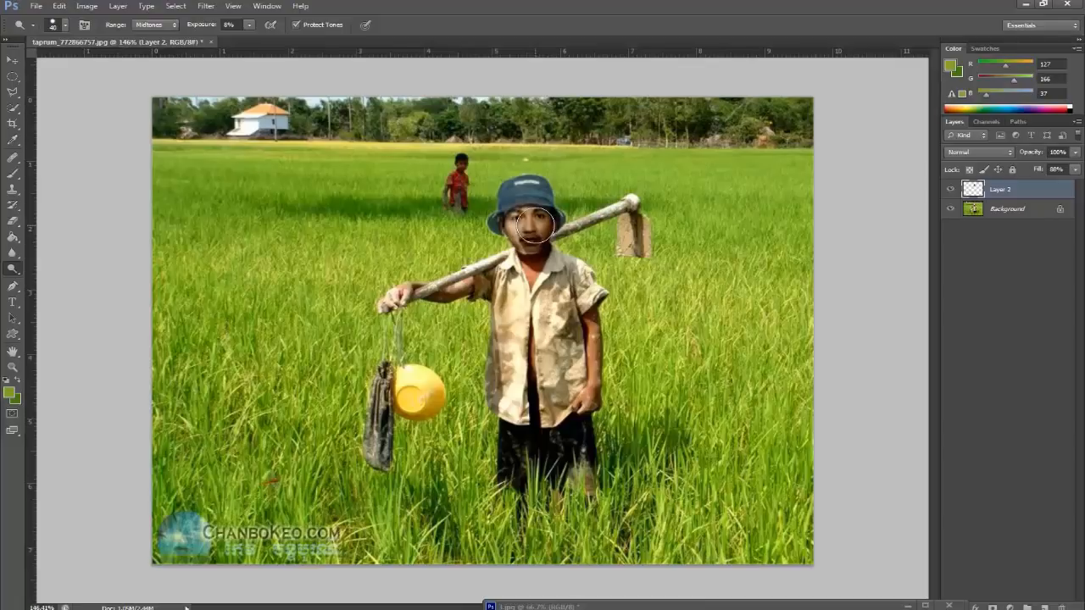
key(bracketleft)
key(bracketleft)
key(bracketleft)
drag(510, 227, 507, 217)
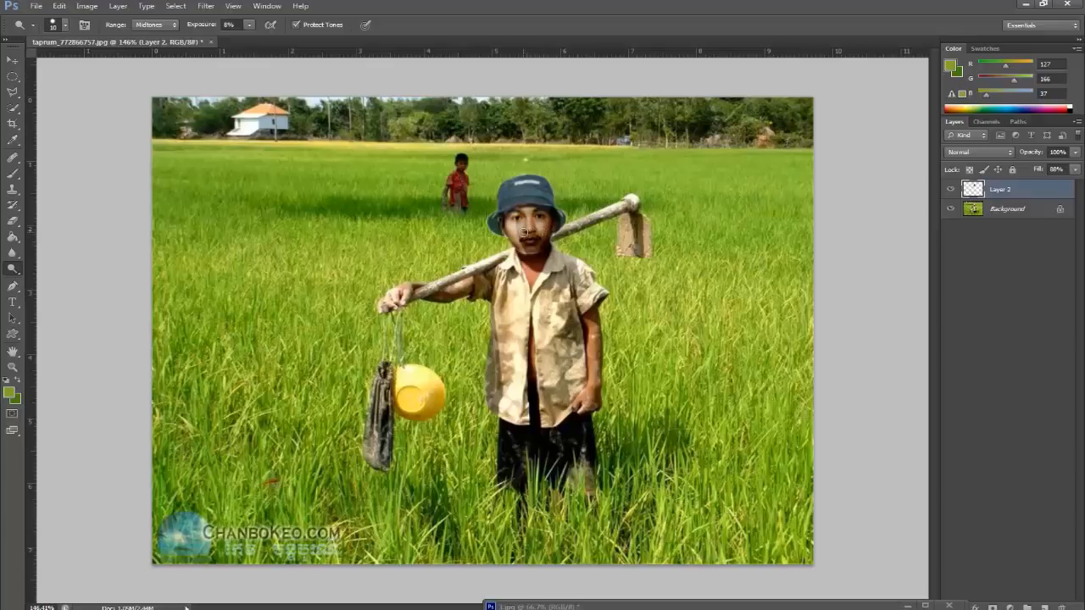
mouse_move(544, 236)
mouse_down()
mouse_move(534, 264)
mouse_move(531, 240)
mouse_move(522, 243)
mouse_move(550, 236)
mouse_move(548, 214)
mouse_up()
scroll(543, 220, up, 4)
scroll(543, 220, up, 2)
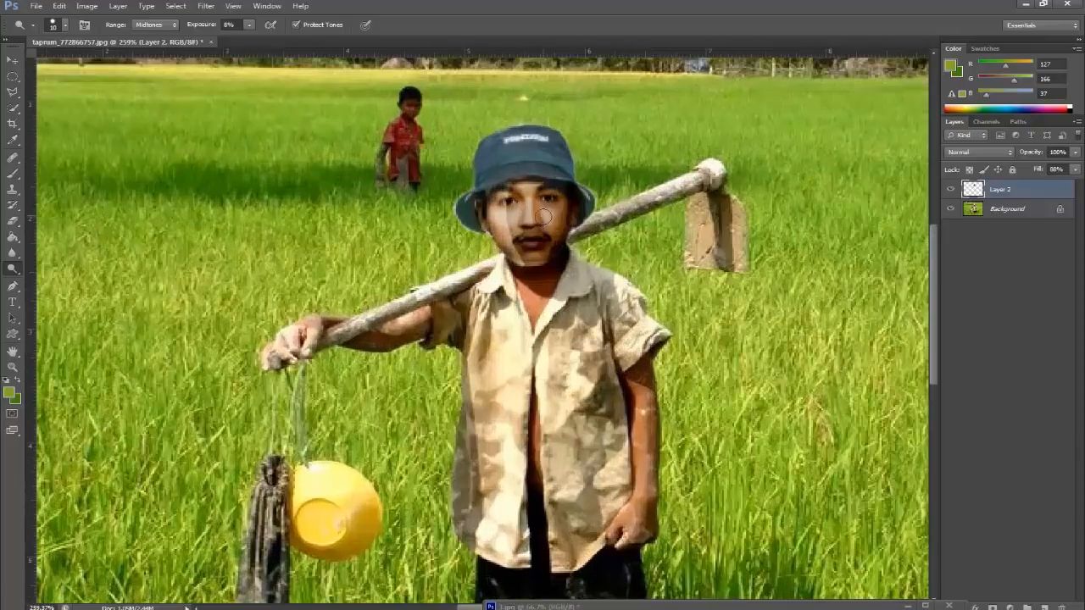
mouse_move(551, 251)
mouse_down()
mouse_move(536, 250)
mouse_move(549, 228)
mouse_up()
Soften the jaw and cheek edges of the head with the Blur tool, starting with a 15 px brush
click(12, 252)
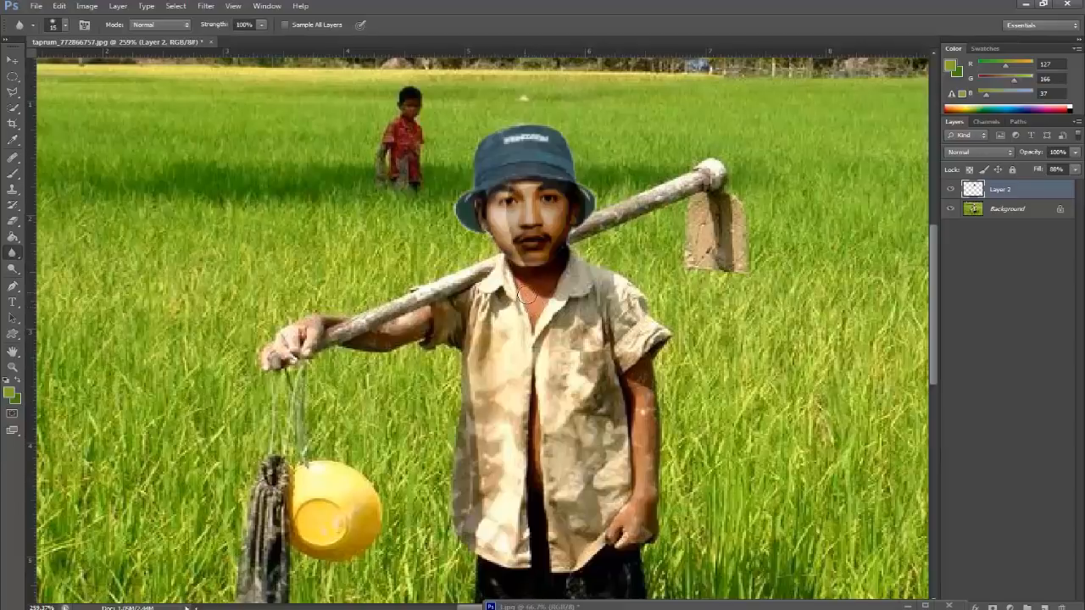
mouse_move(563, 249)
mouse_down()
mouse_move(602, 203)
mouse_move(578, 153)
mouse_move(561, 125)
mouse_move(512, 116)
mouse_move(478, 138)
mouse_move(447, 208)
mouse_move(497, 256)
mouse_up()
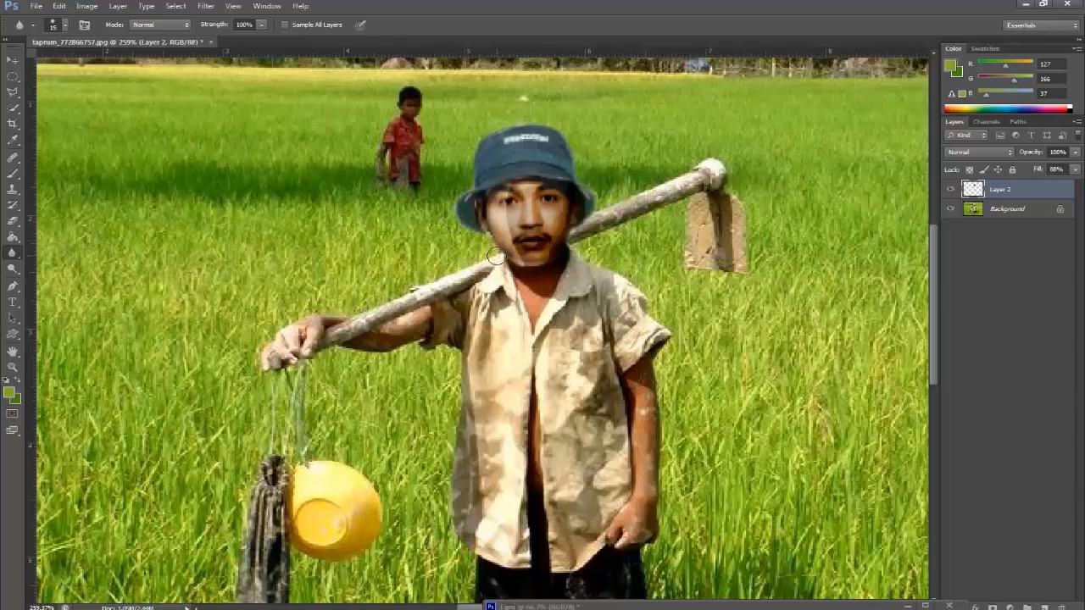
key(bracketleft)
key(bracketleft)
key(bracketleft)
mouse_move(499, 231)
mouse_down()
mouse_move(489, 206)
mouse_move(501, 197)
mouse_move(508, 242)
mouse_up()
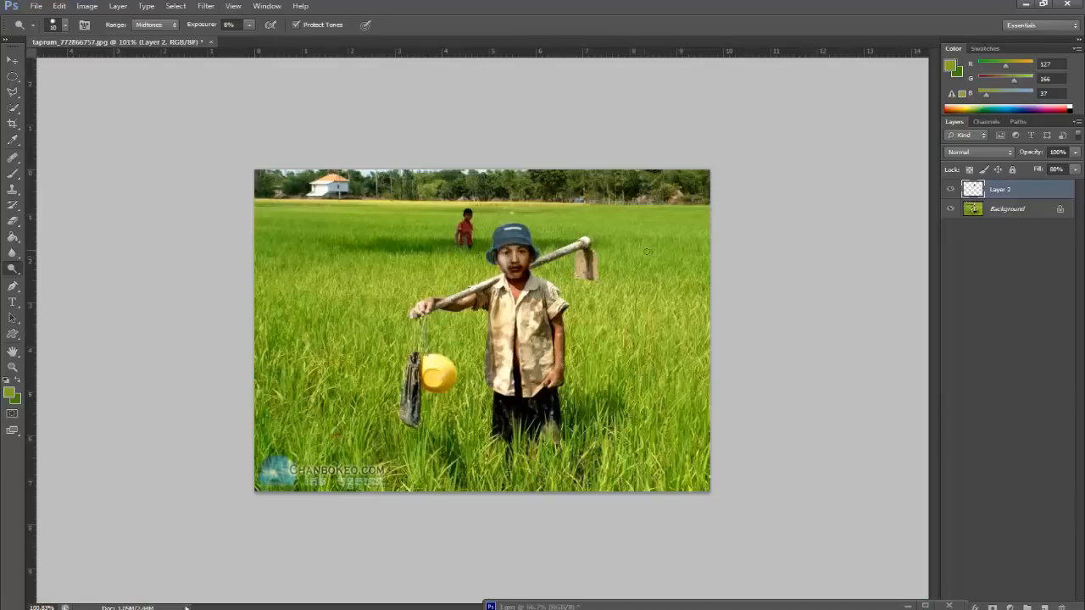
Apply a midtones Color Balance of -3, -10, -16 to the head layer with luminosity preserved
click(88, 9)
mouse_move(127, 37)
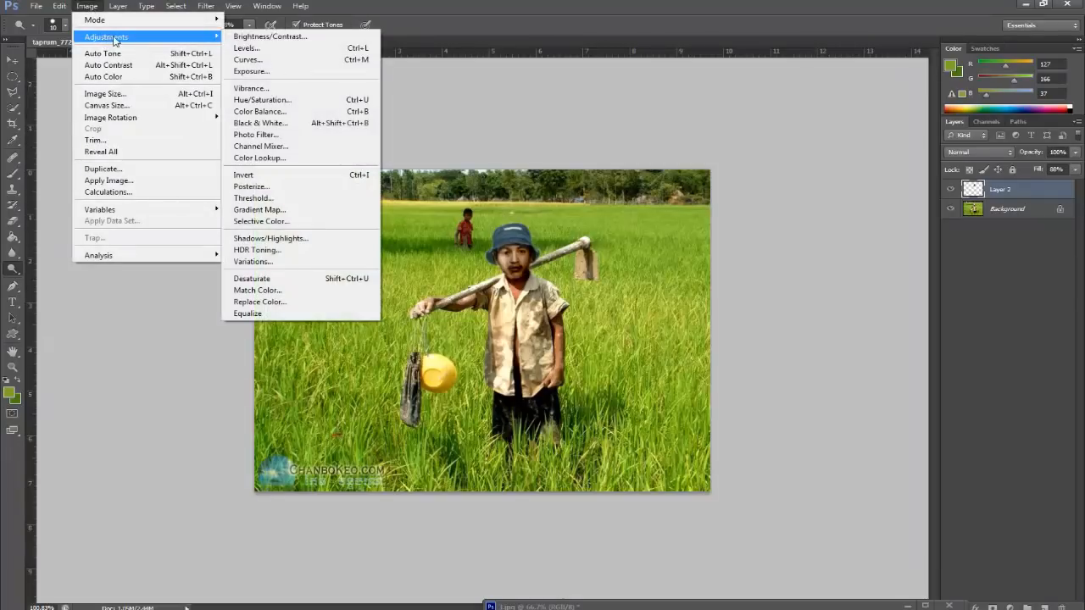
click(270, 112)
mouse_move(861, 289)
mouse_down()
mouse_move(876, 292)
mouse_move(850, 307)
mouse_move(852, 290)
mouse_up()
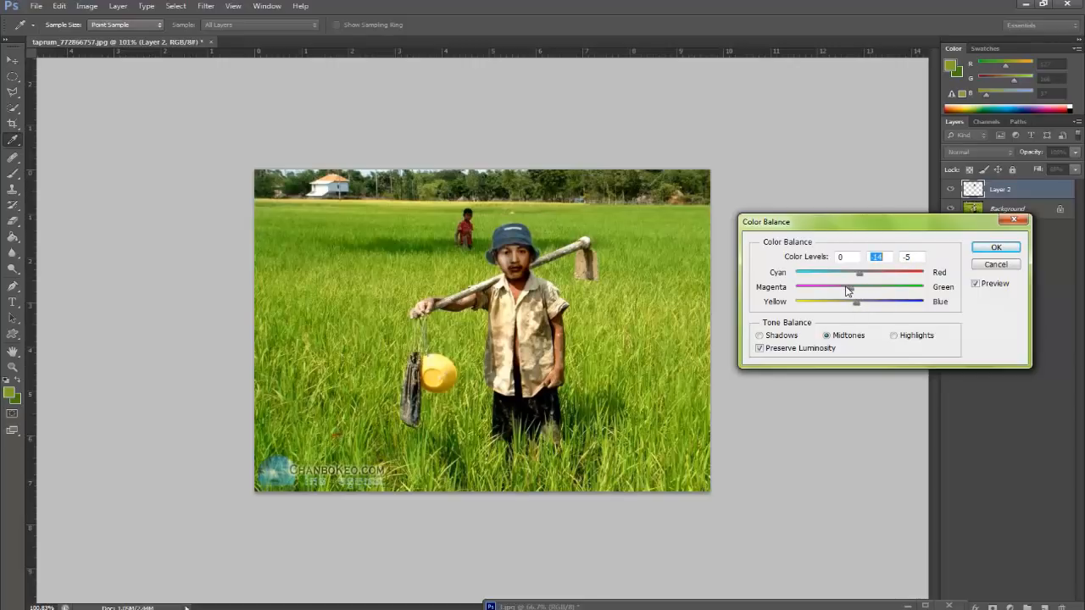
drag(848, 291, 845, 291)
drag(859, 273, 850, 307)
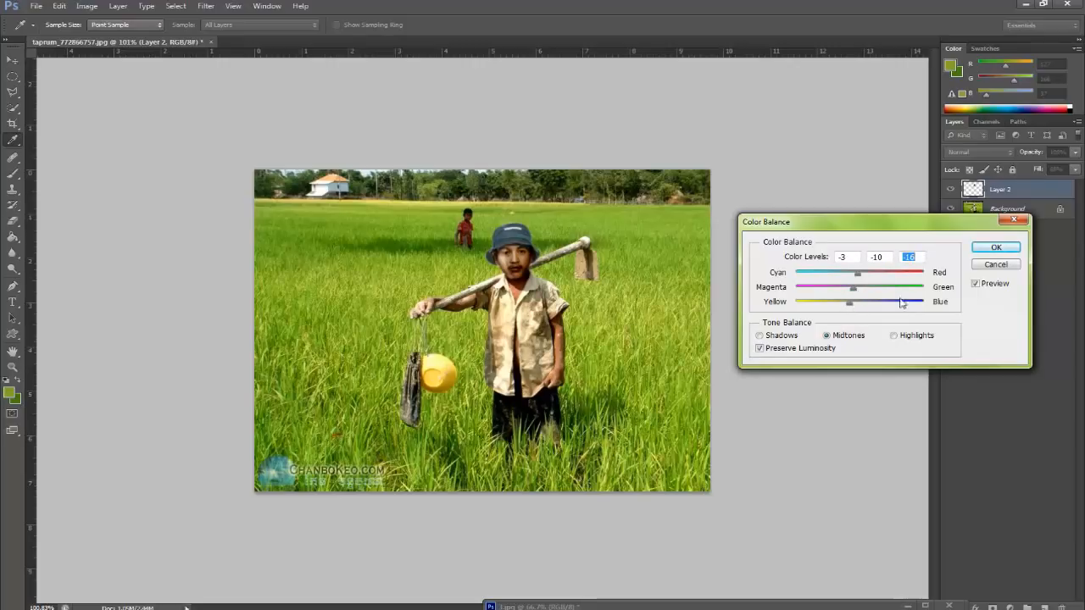
click(1003, 251)
key(o)
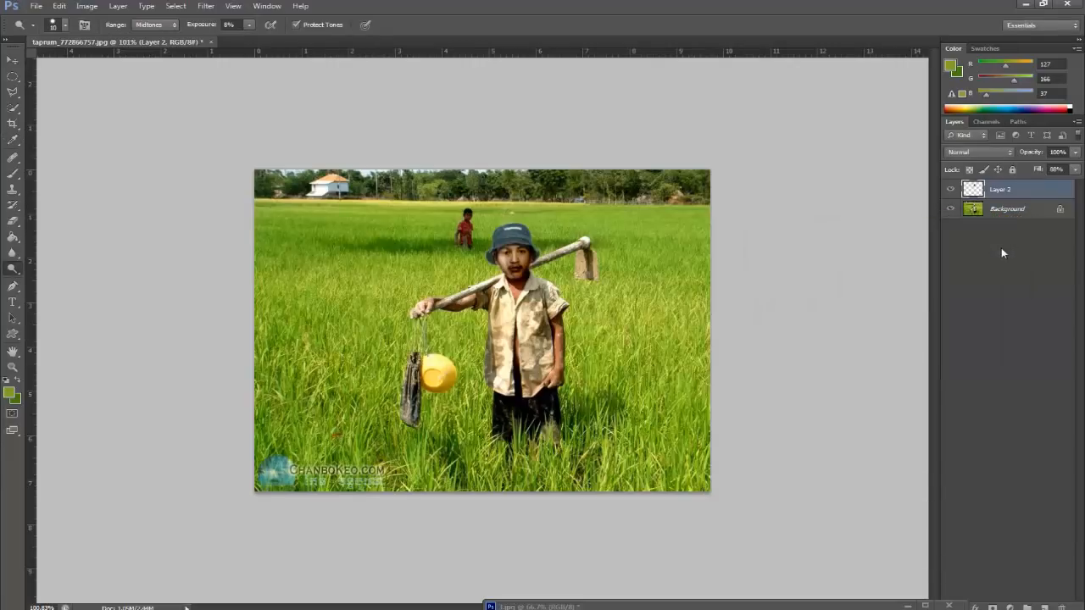
scroll(692, 275, up, 3)
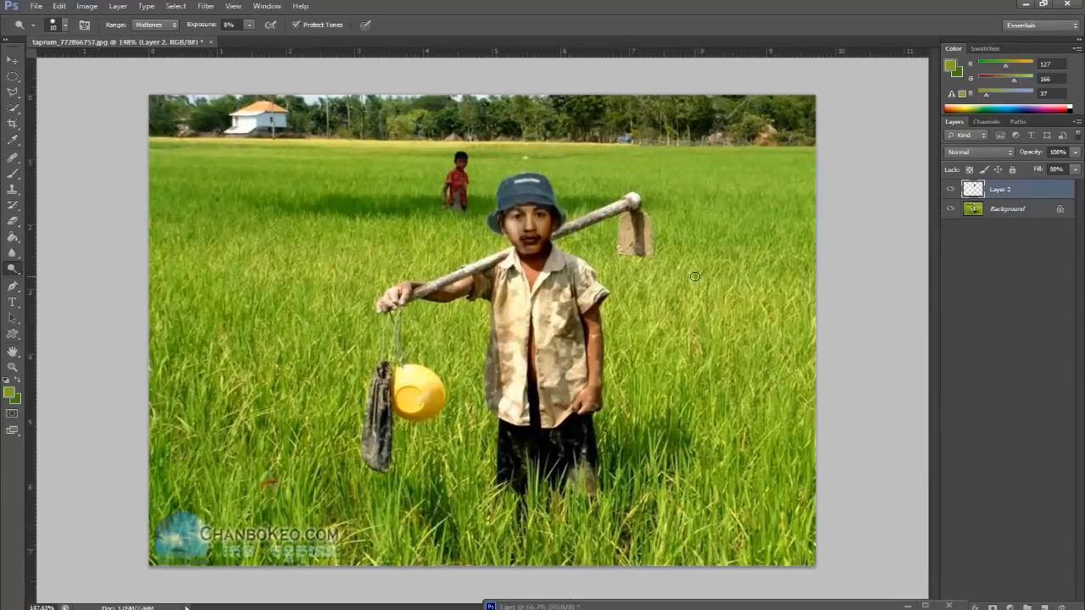